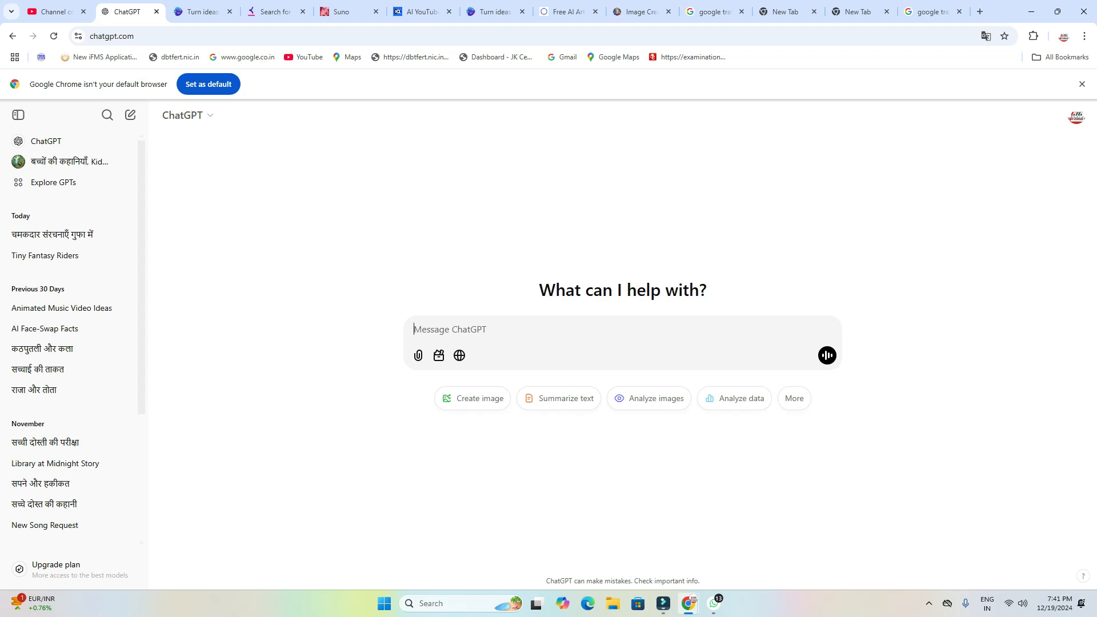
Step: Request a script for ""दिल में क्या है" दो मिनट की छोटी फिल्म", and ask for an expanded version with "and more"
{"action": "type", "text": "\"दिल में क्या है\" दो मिनट की छोटी फिल्म"}
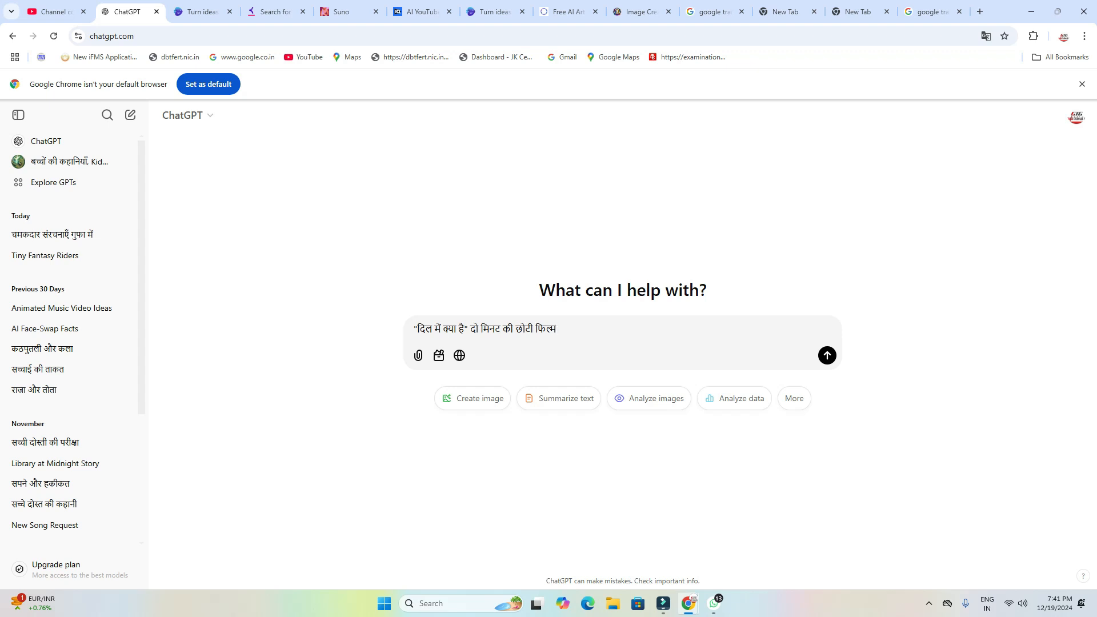
{"action": "key", "text": "Return"}
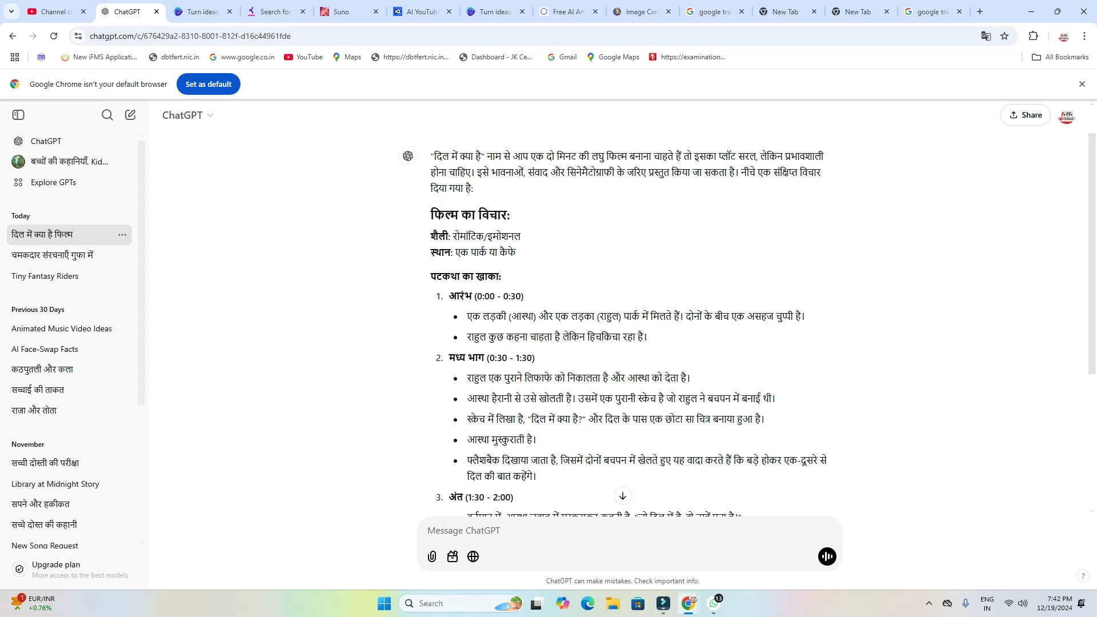
{"action": "scroll", "coordinate": [623, 320], "scroll_direction": "down", "scroll_amount": 3}
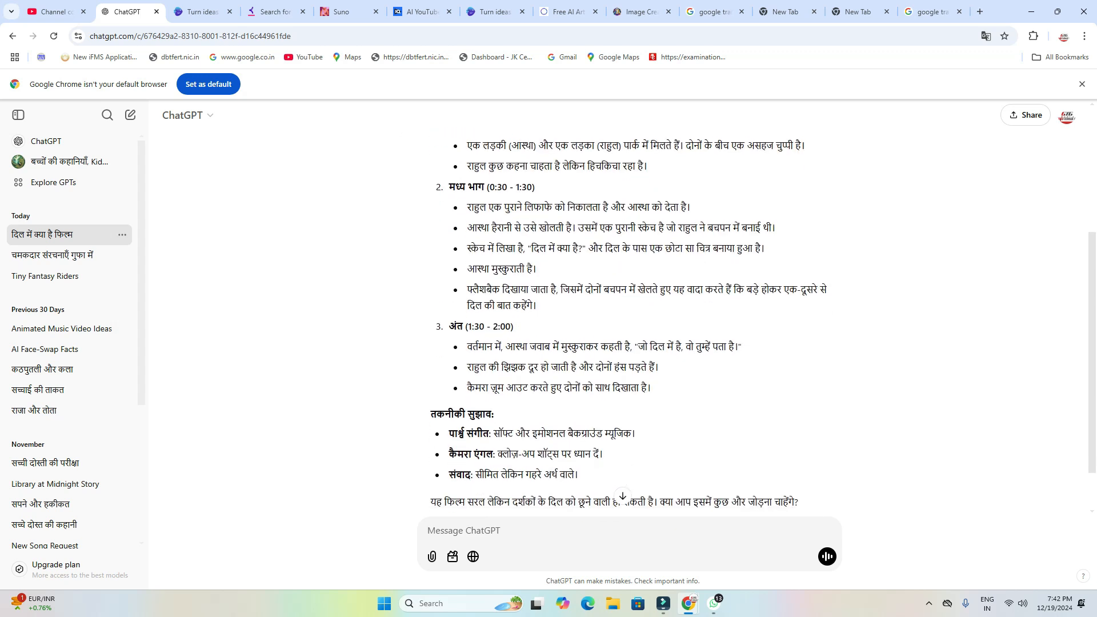
{"action": "scroll", "coordinate": [623, 320], "scroll_direction": "up", "scroll_amount": 1}
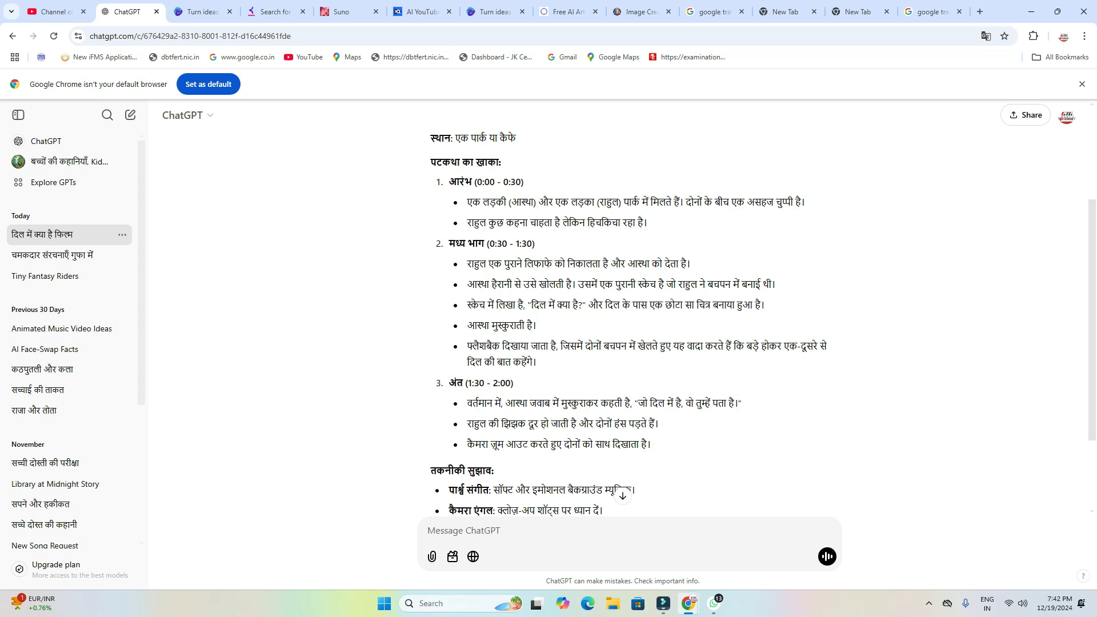
{"action": "scroll", "coordinate": [628, 323], "scroll_direction": "down", "scroll_amount": 1}
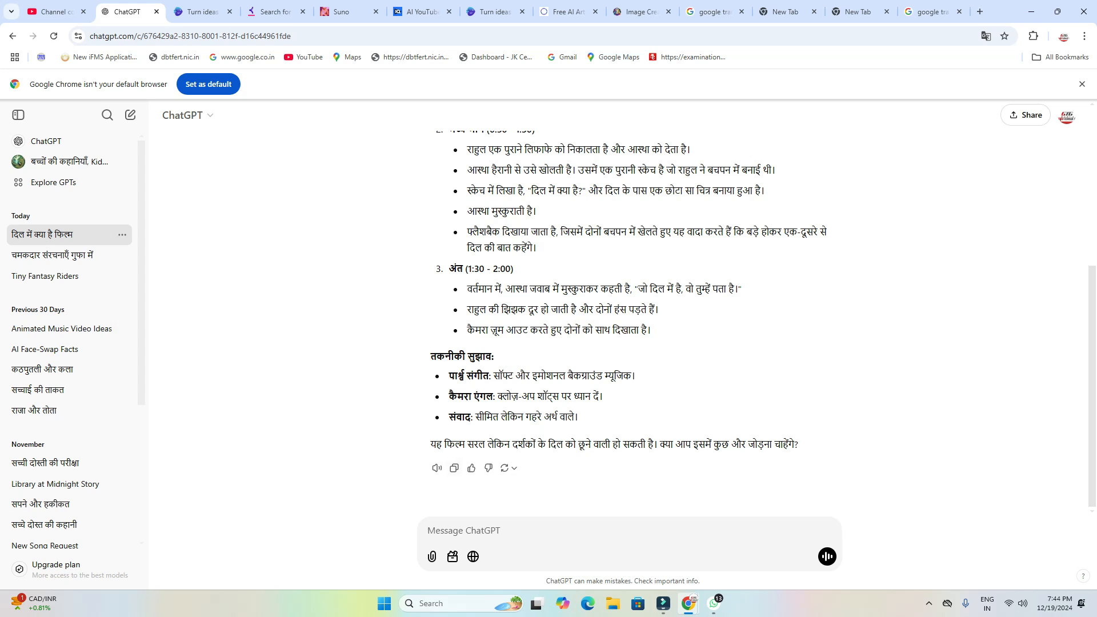
{"action": "type", "text": "and more"}
{"action": "key", "text": "Return"}
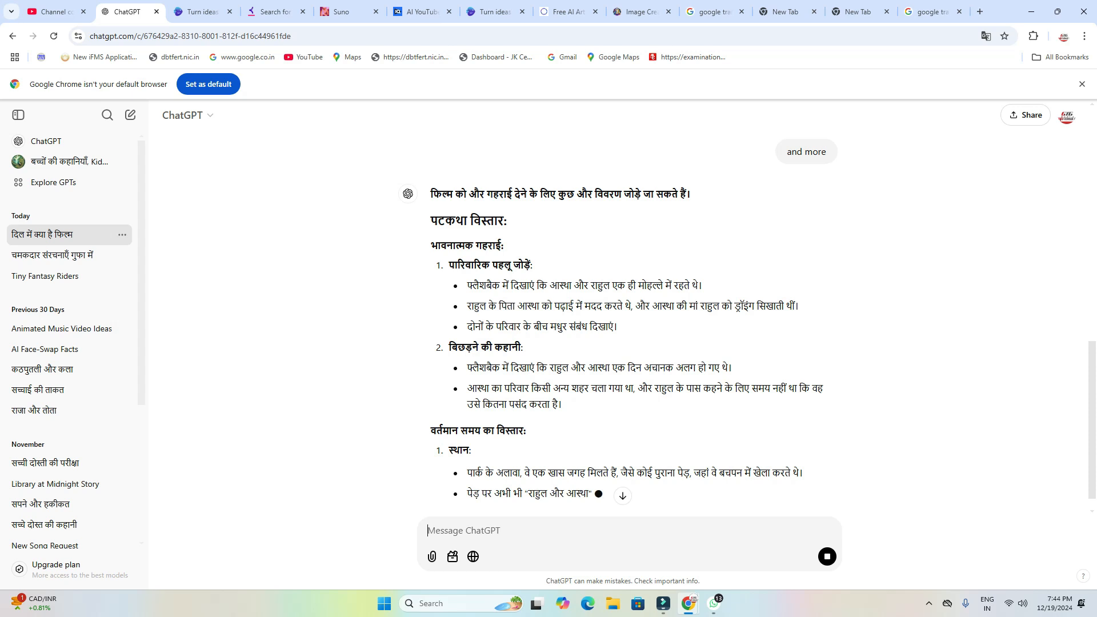
Step: Copy the script's opening line about the girl and boy meeting in the park, append "image prompt generator" and submit it as an image request
{"action": "scroll", "coordinate": [629, 319], "scroll_direction": "up", "scroll_amount": 10}
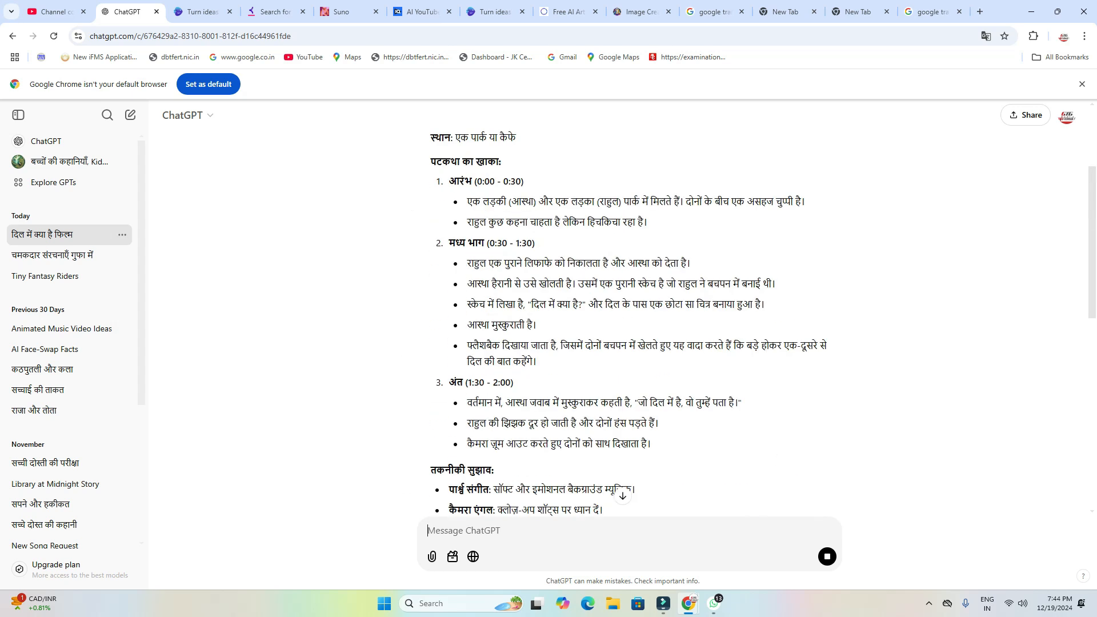
{"action": "scroll", "coordinate": [629, 320], "scroll_direction": "down", "scroll_amount": 1}
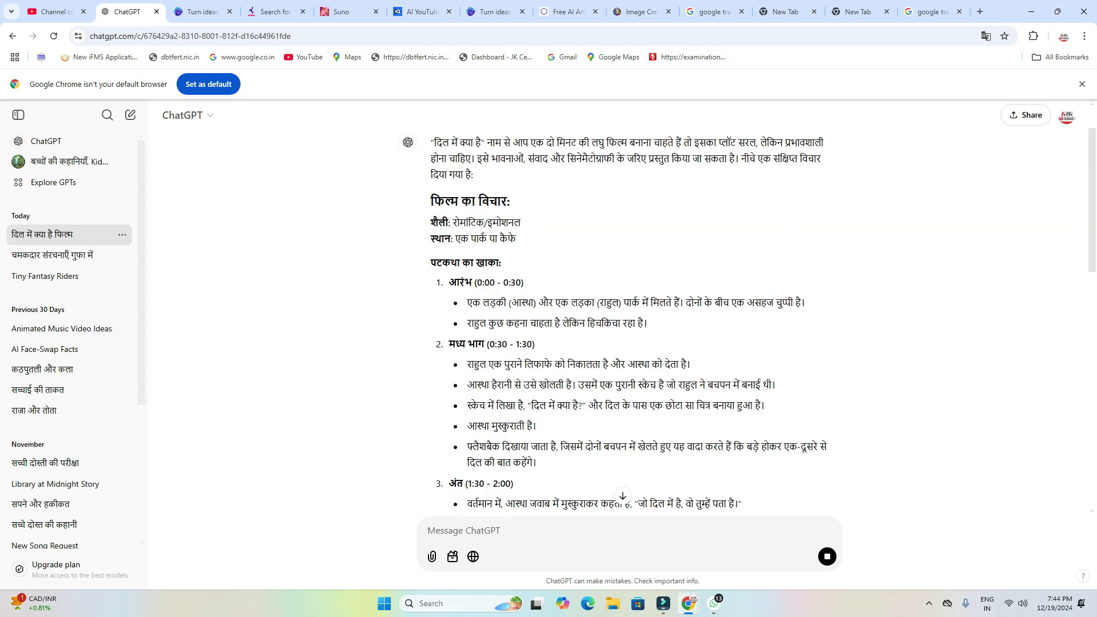
{"action": "left_click_drag", "start_coordinate": [805, 303], "coordinate": [466, 303]}
{"action": "right_click", "coordinate": [777, 304]}
{"action": "left_click", "coordinate": [795, 318]}
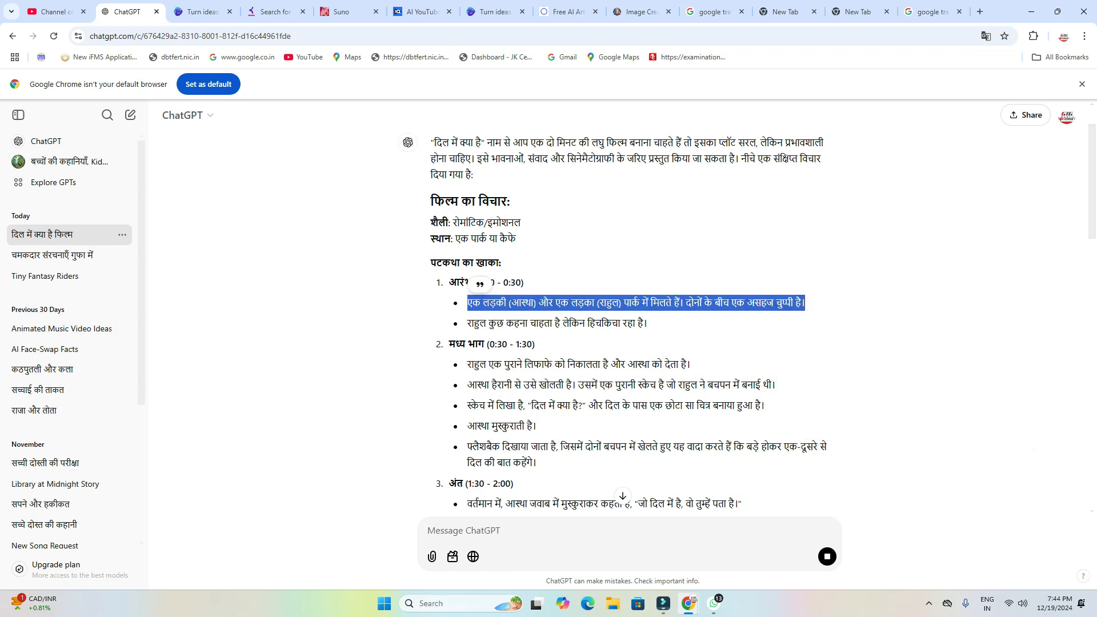
{"action": "left_click", "coordinate": [429, 530]}
{"action": "key", "text": "ctrl+v"}
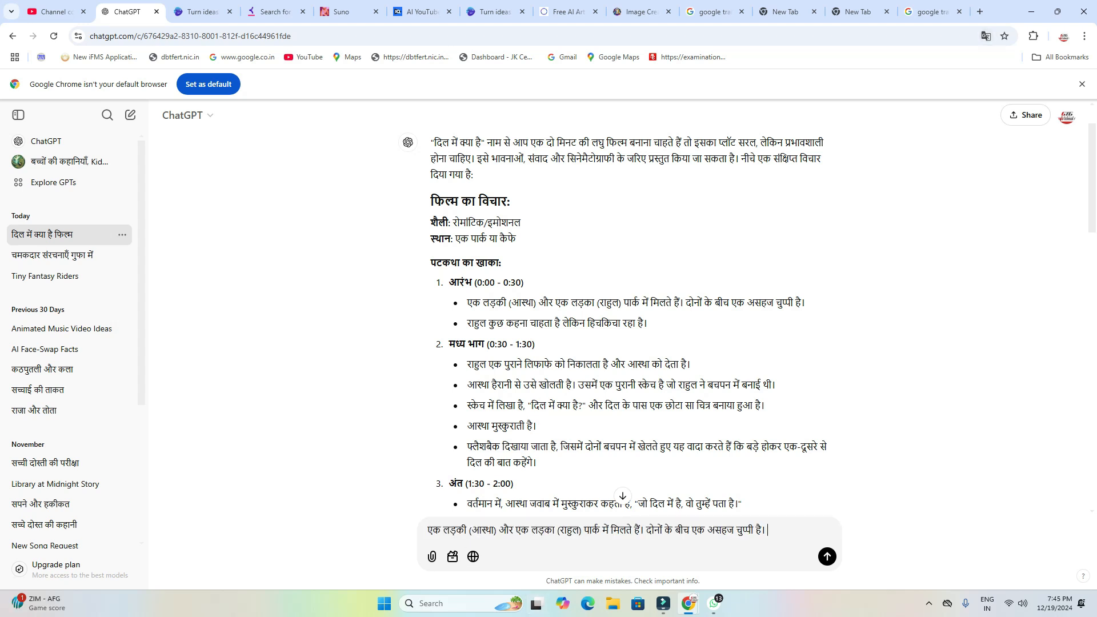
{"action": "type", "text": "image prompt generator"}
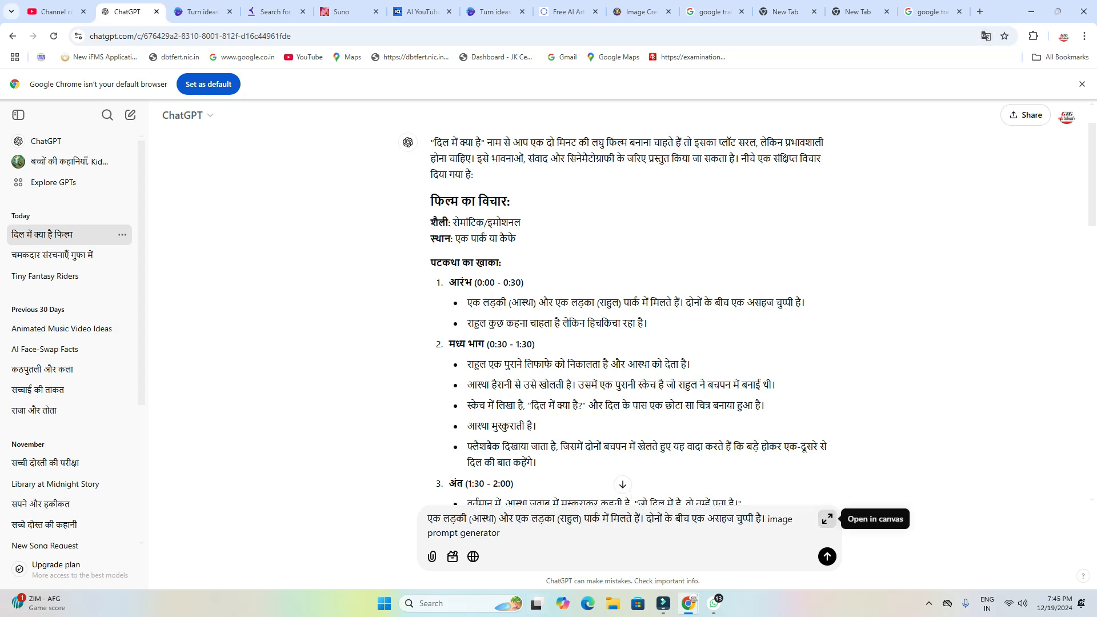
{"action": "left_click", "coordinate": [827, 557]}
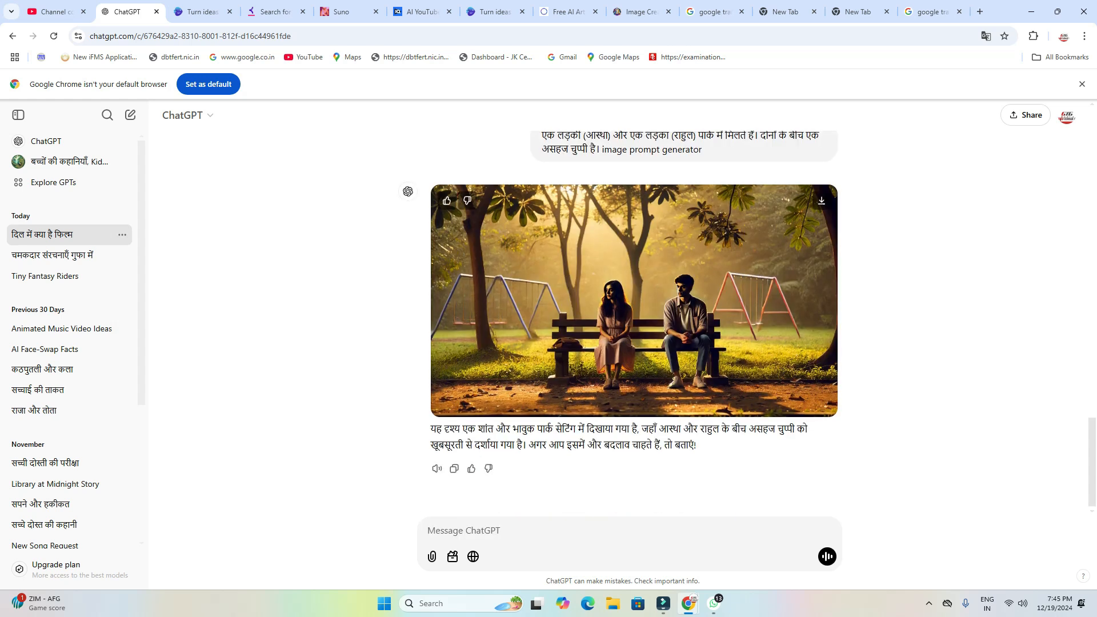
Step: Copy the first line of the script's middle part, about handing over an old envelope, and submit it as an image request
{"action": "scroll", "coordinate": [633, 320], "scroll_direction": "up", "scroll_amount": 1}
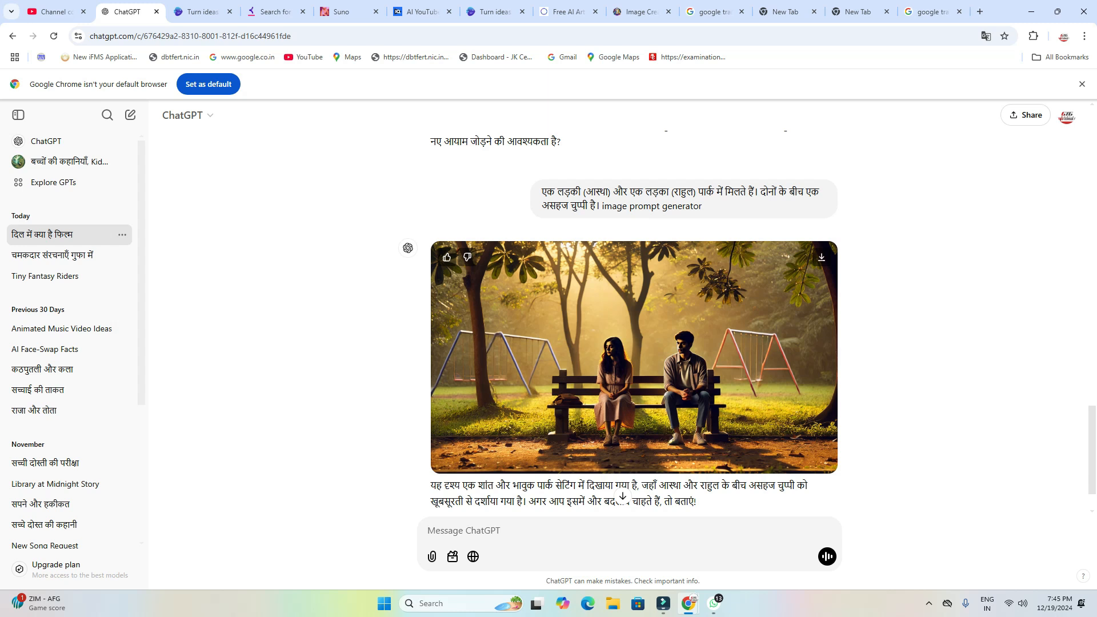
{"action": "scroll", "coordinate": [633, 320], "scroll_direction": "up", "scroll_amount": 10}
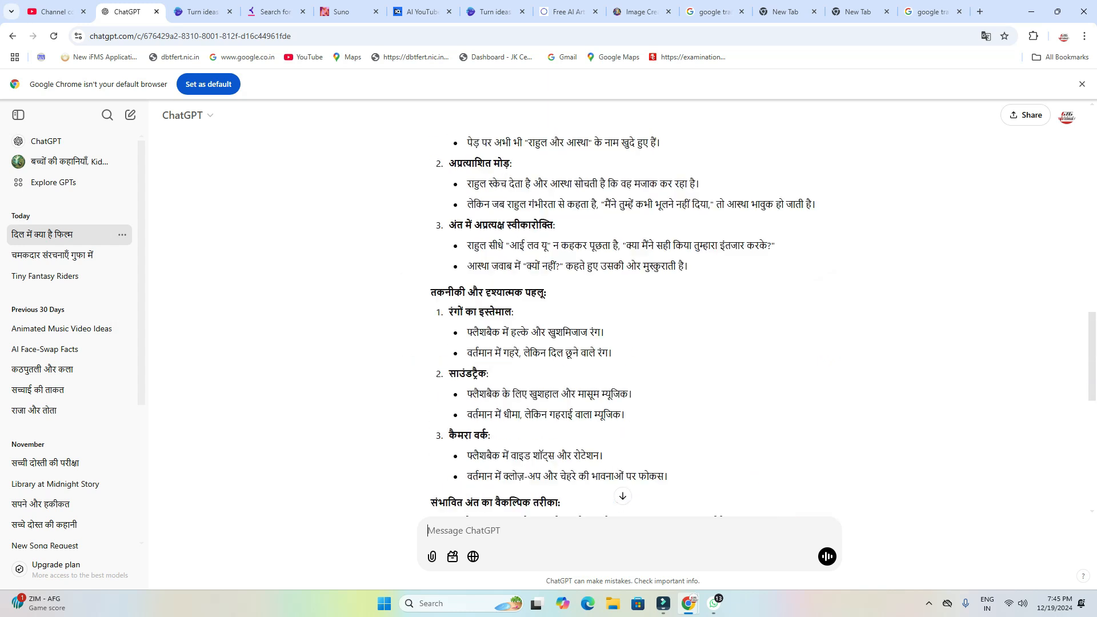
{"action": "scroll", "coordinate": [633, 320], "scroll_direction": "up", "scroll_amount": 10}
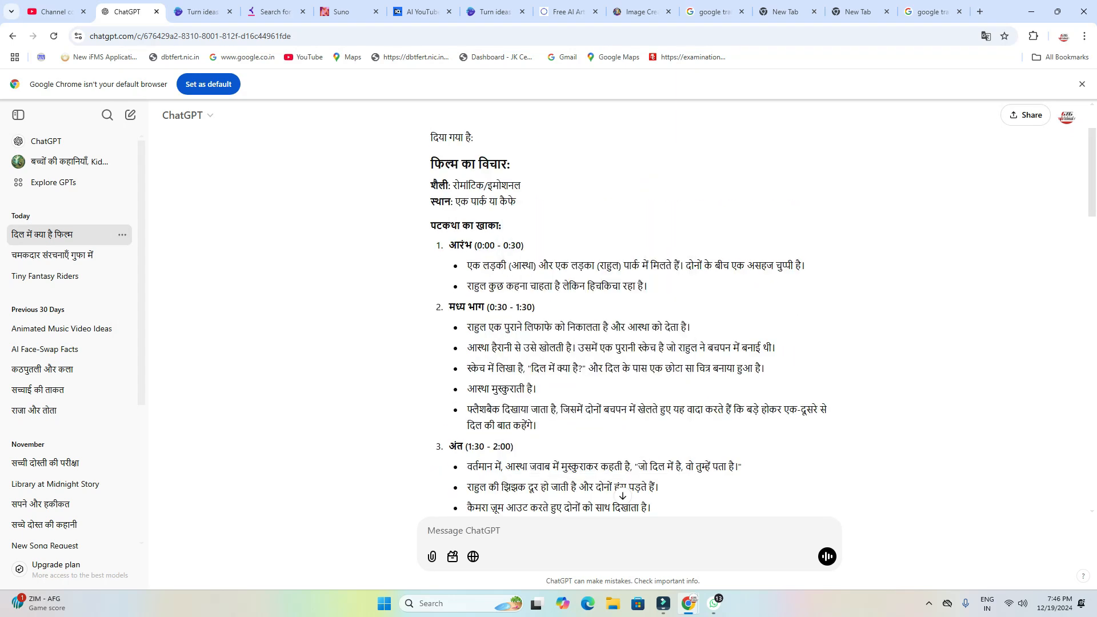
{"action": "scroll", "coordinate": [629, 320], "scroll_direction": "down", "scroll_amount": 2}
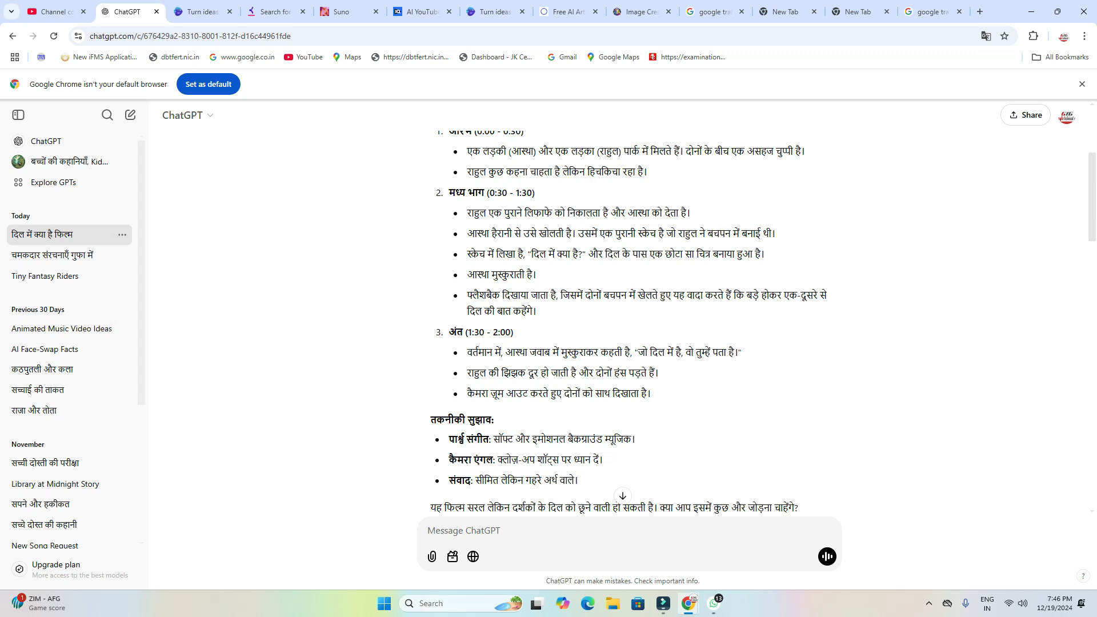
{"action": "left_click_drag", "start_coordinate": [468, 172], "coordinate": [647, 172]}
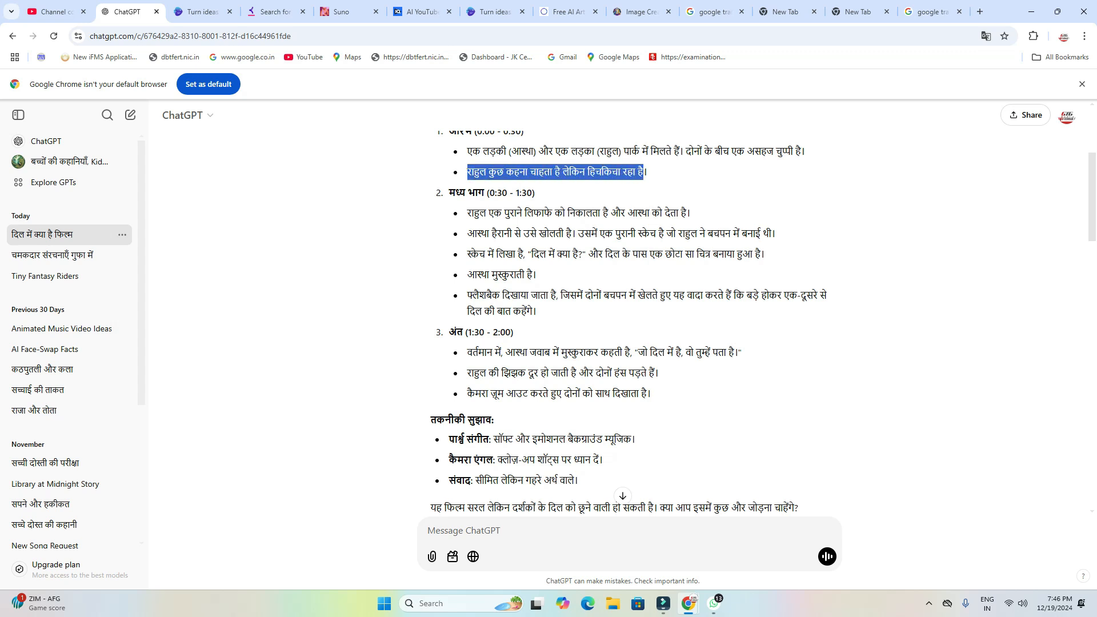
{"action": "left_click", "coordinate": [648, 173]}
{"action": "scroll", "coordinate": [629, 320], "scroll_direction": "down", "scroll_amount": 1}
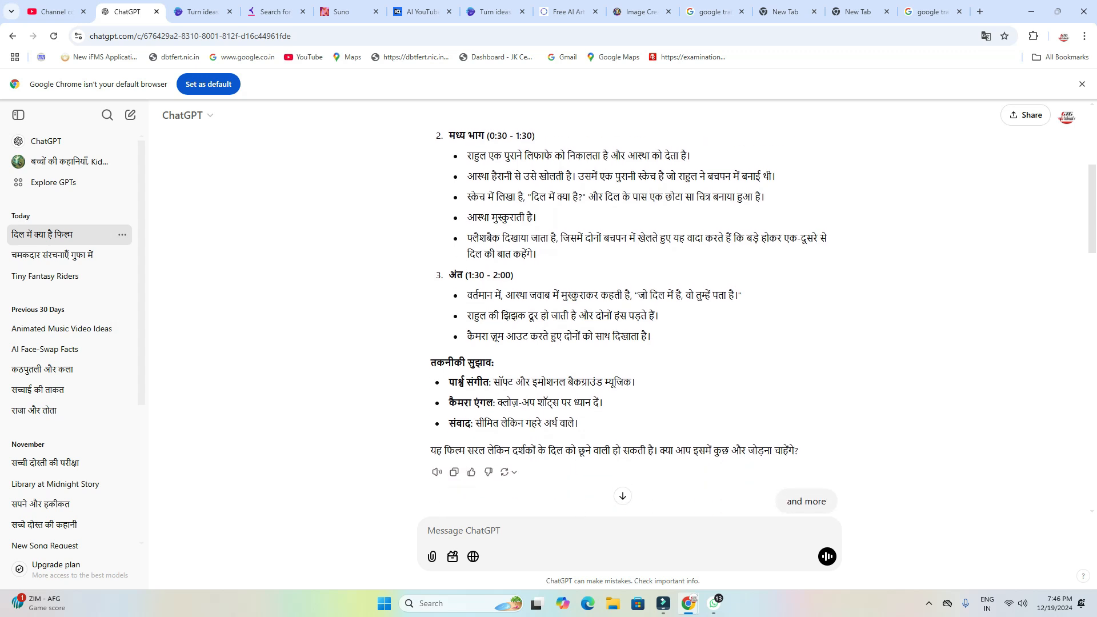
{"action": "left_click_drag", "start_coordinate": [468, 155], "coordinate": [690, 155]}
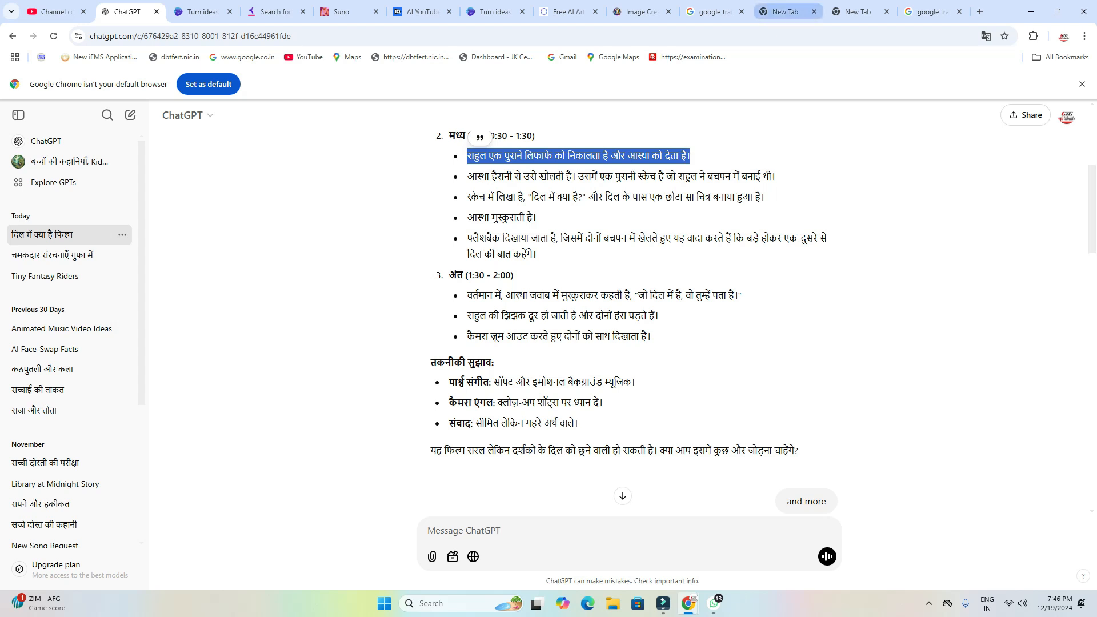
{"action": "right_click", "coordinate": [653, 157]}
{"action": "left_click", "coordinate": [675, 173]}
{"action": "left_click", "coordinate": [721, 166]}
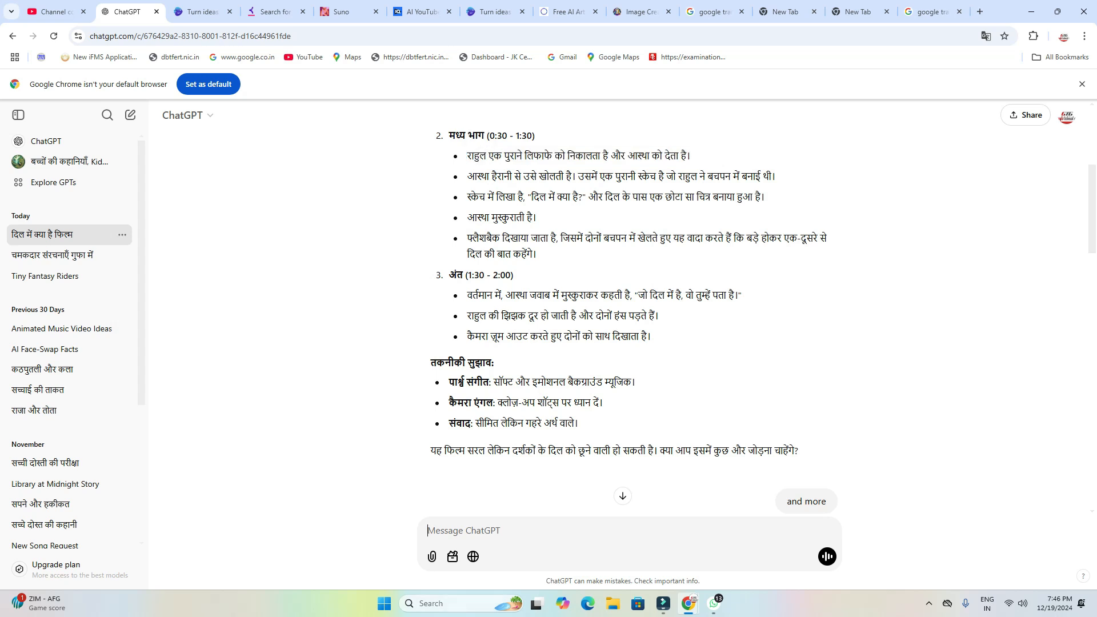
{"action": "key", "text": "ctrl+v"}
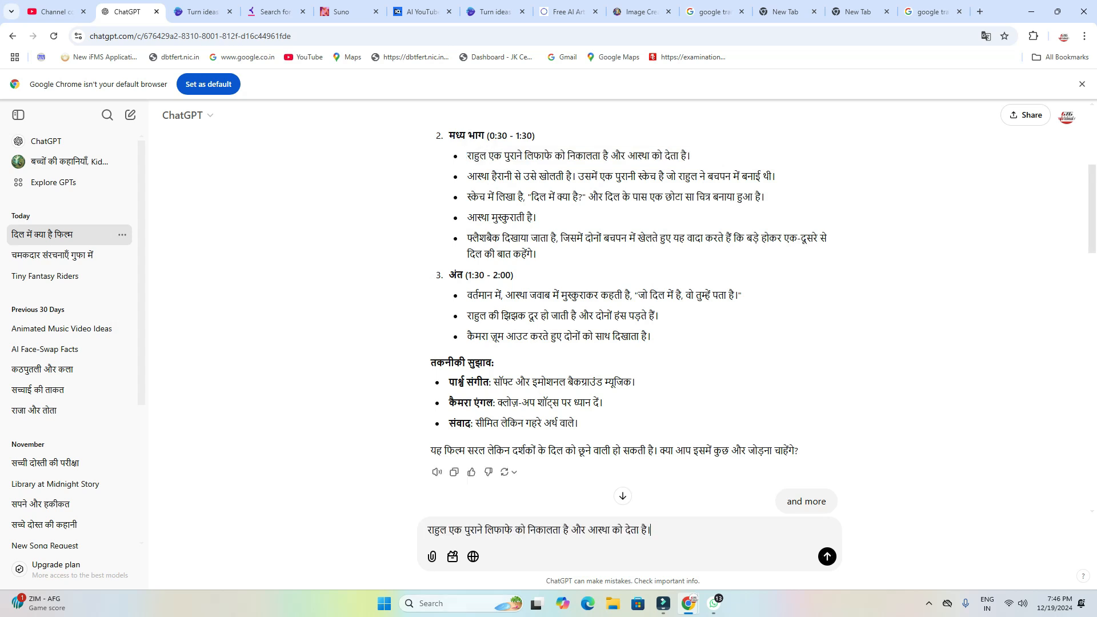
{"action": "scroll", "coordinate": [633, 321], "scroll_direction": "down", "scroll_amount": 19}
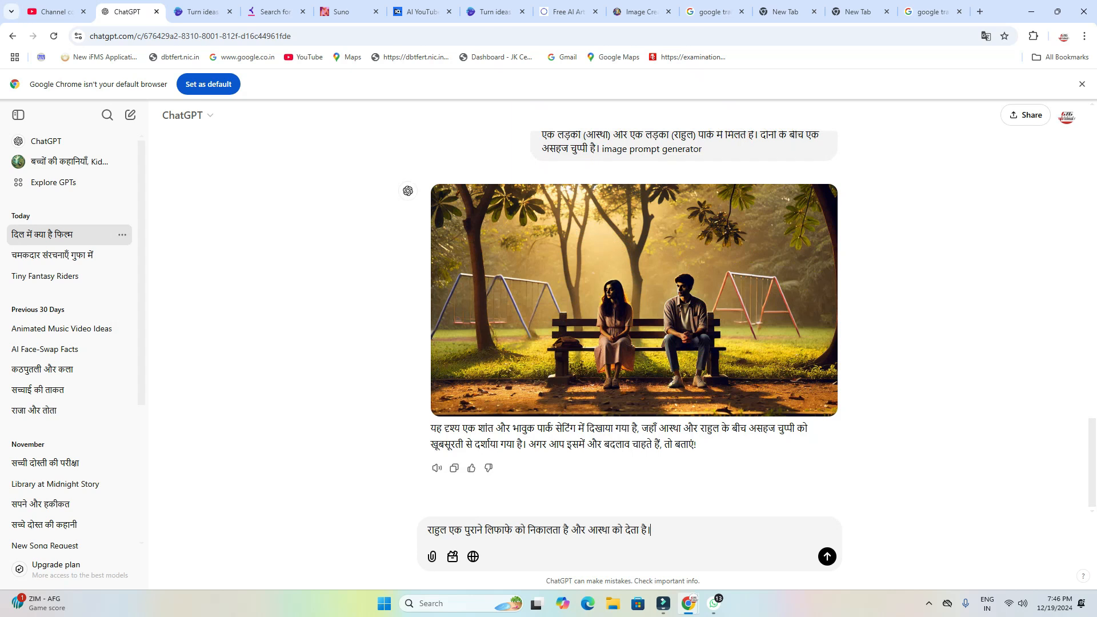
{"action": "key", "text": "Return"}
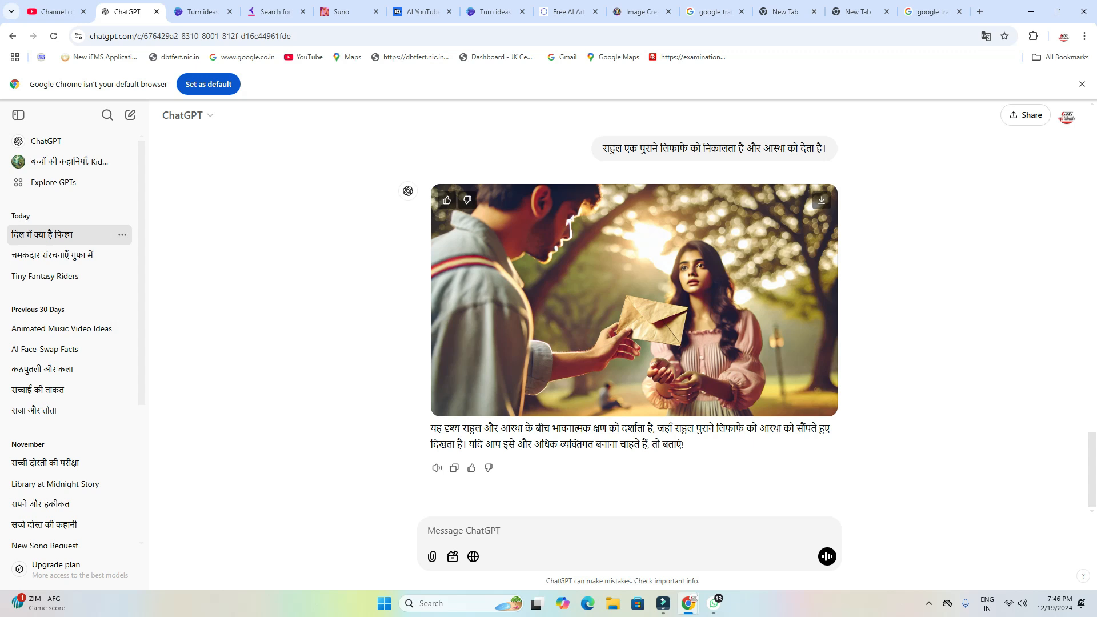
Step: Copy the script line about opening the envelope and finding a childhood sketch, and submit it as an image request
{"action": "scroll", "coordinate": [634, 320], "scroll_direction": "up", "scroll_amount": 5}
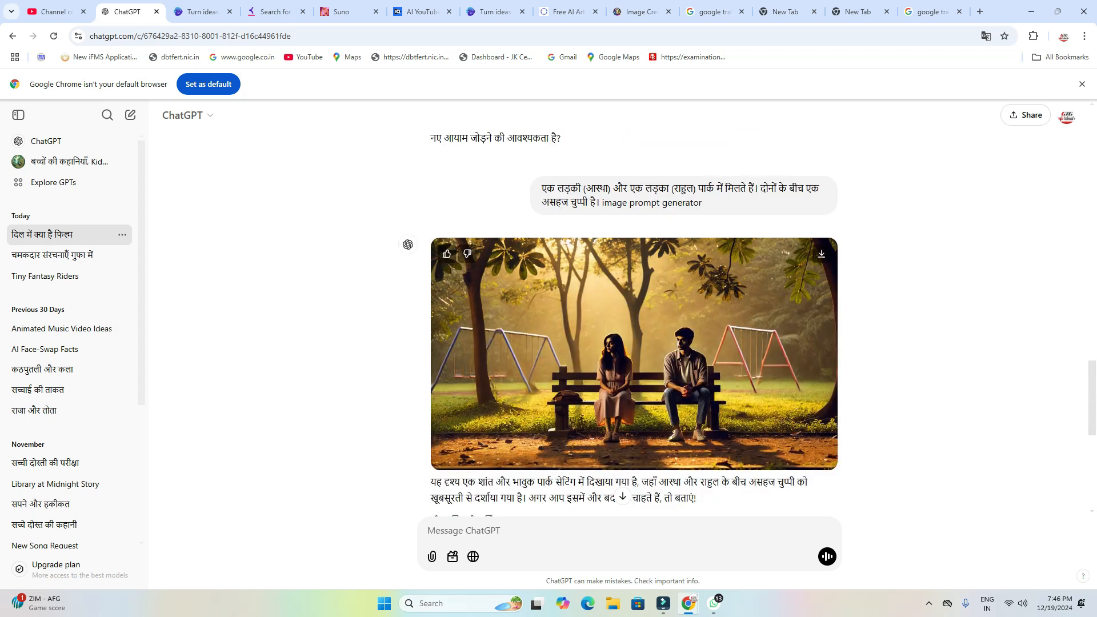
{"action": "scroll", "coordinate": [634, 320], "scroll_direction": "up", "scroll_amount": 20}
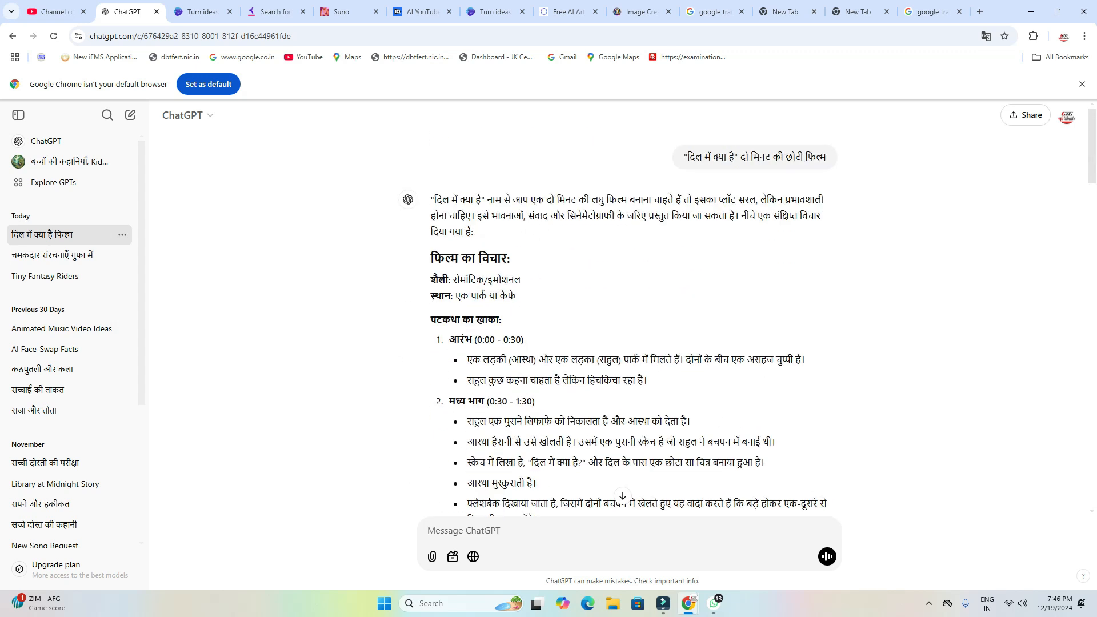
{"action": "scroll", "coordinate": [634, 320], "scroll_direction": "down", "scroll_amount": 3}
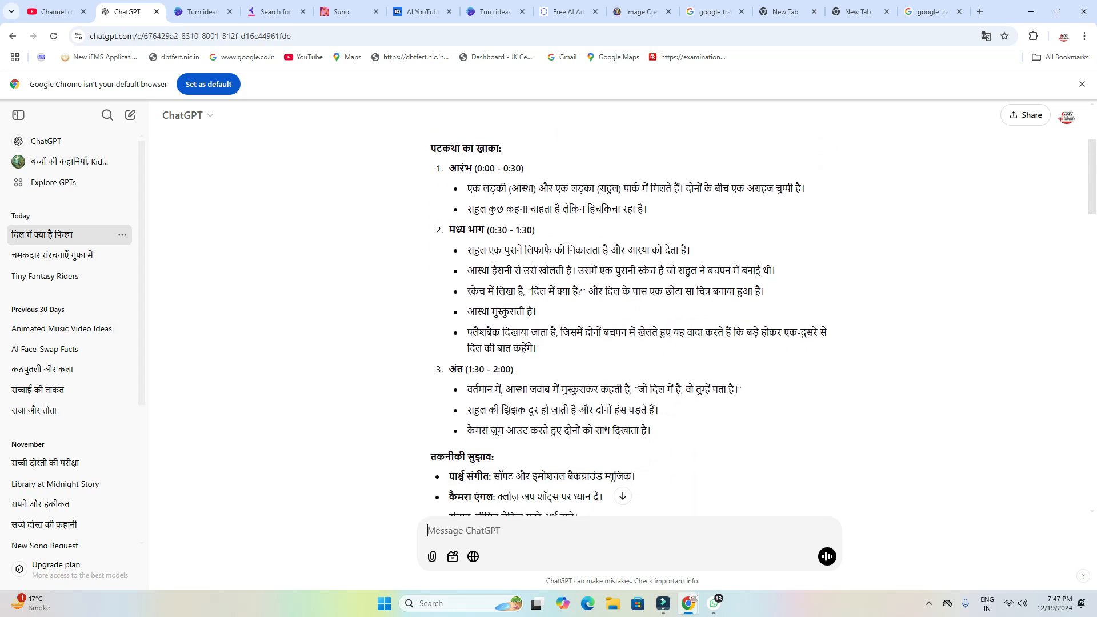
{"action": "left_click_drag", "start_coordinate": [776, 270], "coordinate": [467, 270]}
{"action": "right_click", "coordinate": [481, 270]}
{"action": "left_click", "coordinate": [505, 284]}
{"action": "left_click", "coordinate": [514, 531]}
{"action": "key", "text": "ctrl+v"}
{"action": "key", "text": "Return"}
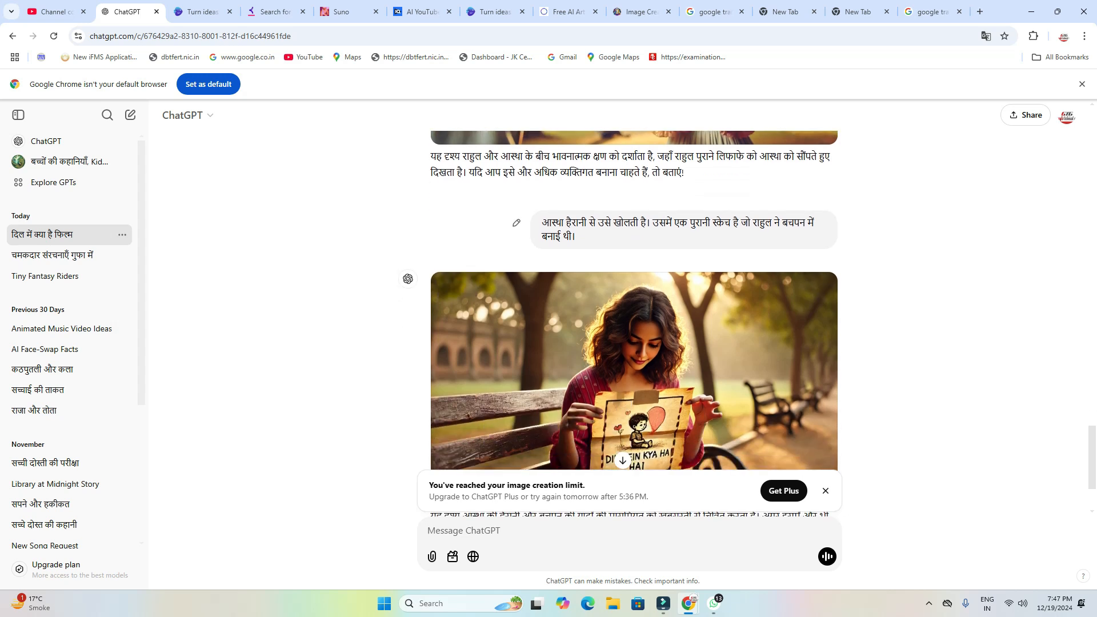
Step: Download the generated image of the couple on the park bench and save it in the Downloads folder
{"action": "scroll", "coordinate": [634, 246], "scroll_direction": "down", "scroll_amount": 1}
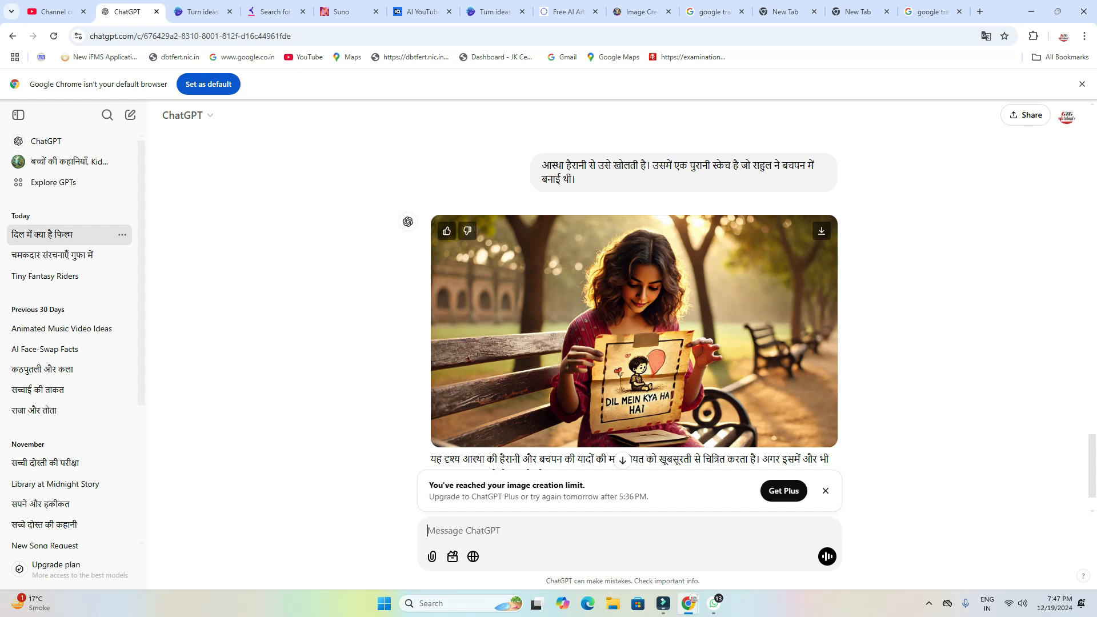
{"action": "scroll", "coordinate": [634, 343], "scroll_direction": "up", "scroll_amount": 7}
{"action": "scroll", "coordinate": [629, 315], "scroll_direction": "up", "scroll_amount": 15}
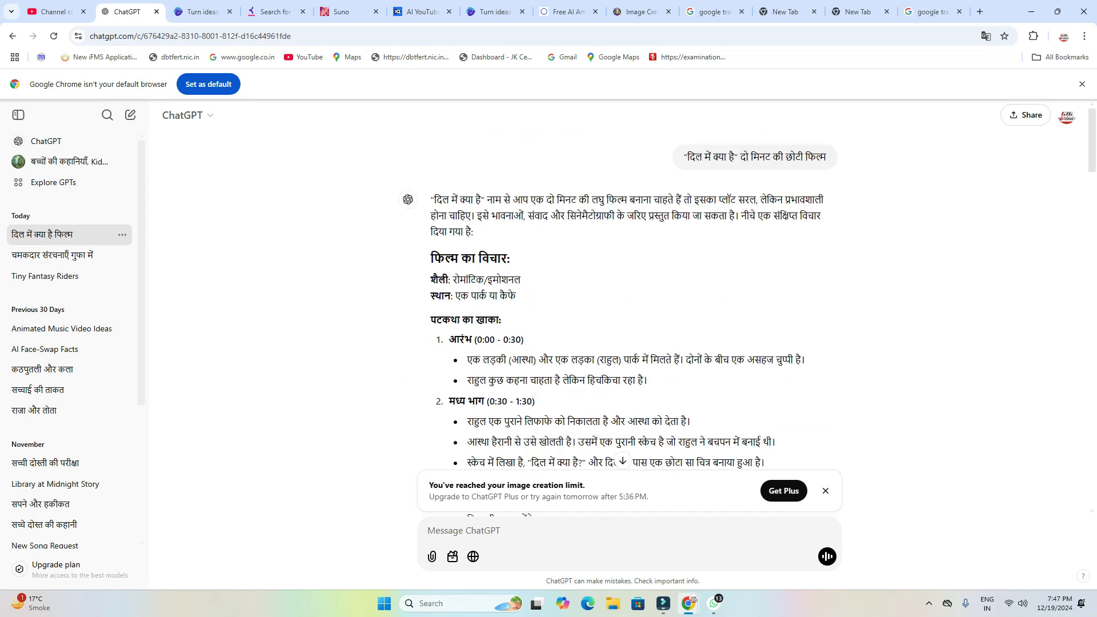
{"action": "scroll", "coordinate": [628, 314], "scroll_direction": "down", "scroll_amount": 5}
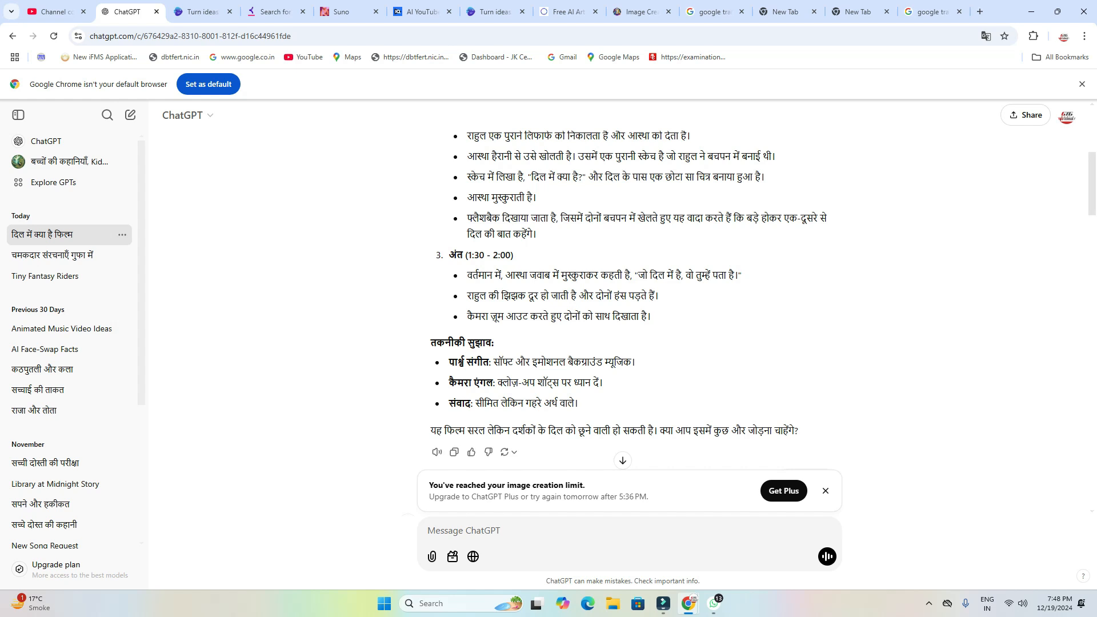
{"action": "scroll", "coordinate": [628, 314], "scroll_direction": "down", "scroll_amount": 15}
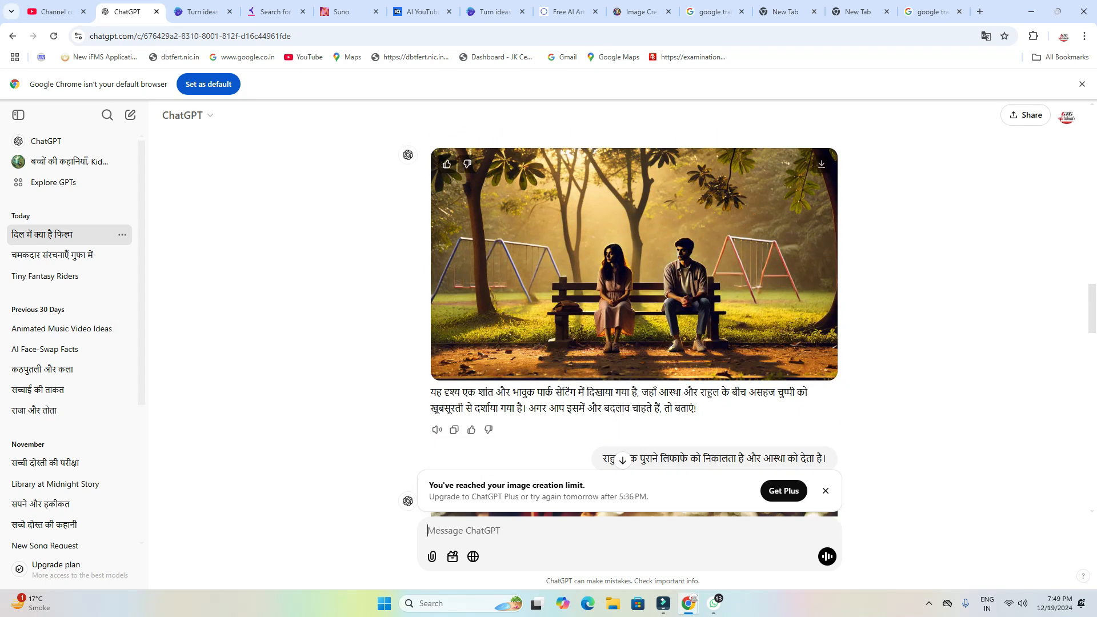
{"action": "left_click", "coordinate": [821, 164]}
{"action": "left_click", "coordinate": [452, 286]}
Step: Download the envelope image and the childhood sketch image, saving both in the Downloads folder
{"action": "scroll", "coordinate": [548, 274], "scroll_direction": "down", "scroll_amount": 6}
{"action": "left_click", "coordinate": [820, 168]}
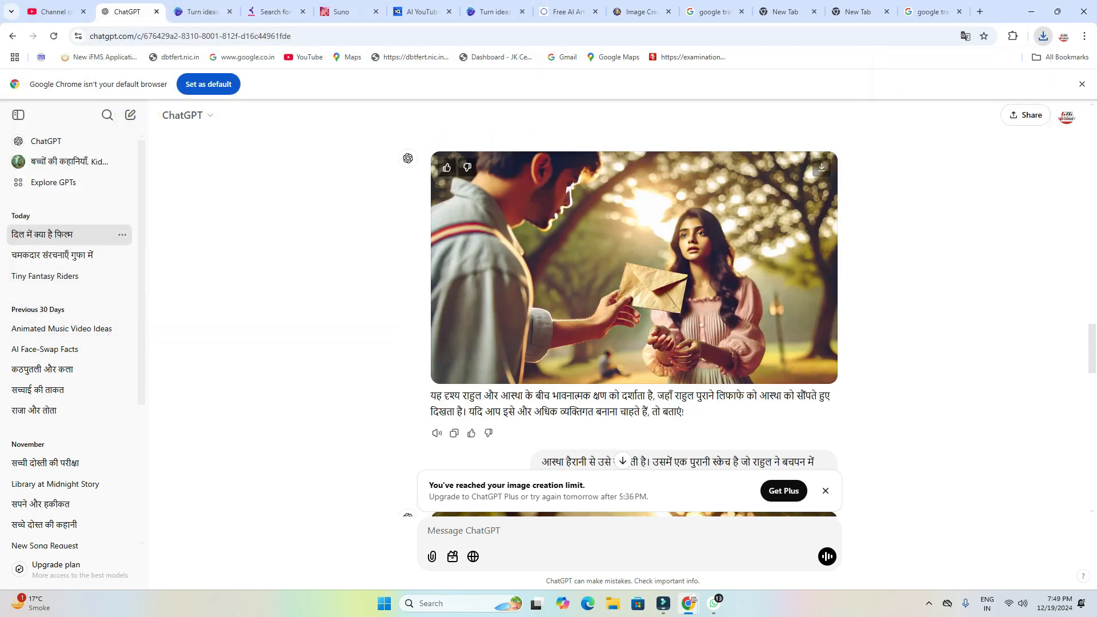
{"action": "left_click", "coordinate": [451, 287]}
{"action": "scroll", "coordinate": [451, 286], "scroll_direction": "down", "scroll_amount": 5}
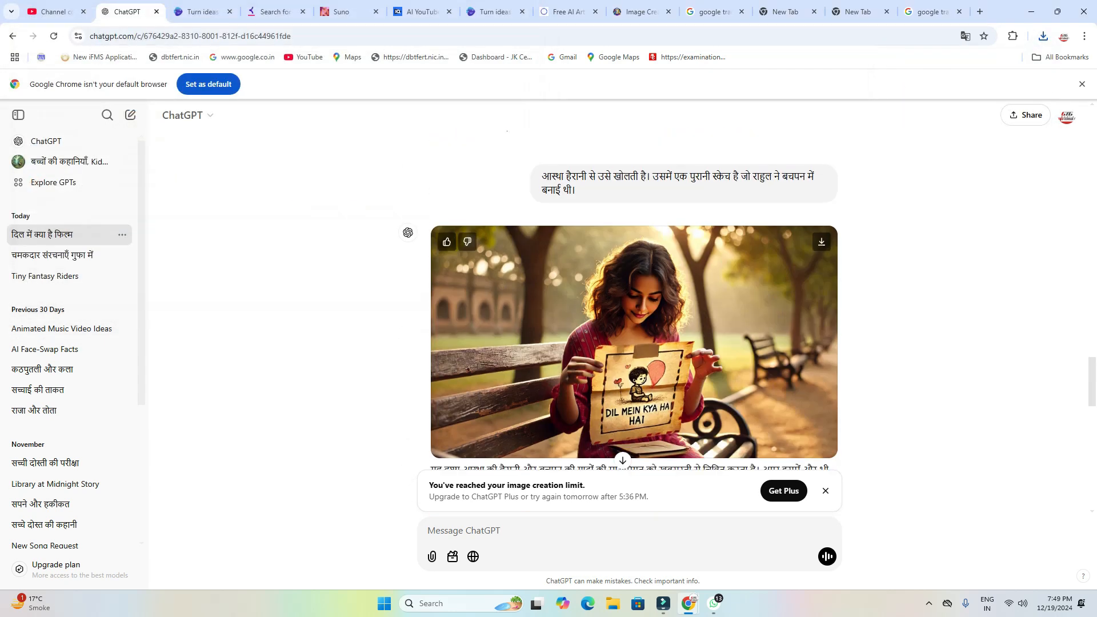
{"action": "left_click", "coordinate": [821, 242]}
{"action": "left_click", "coordinate": [451, 287]}
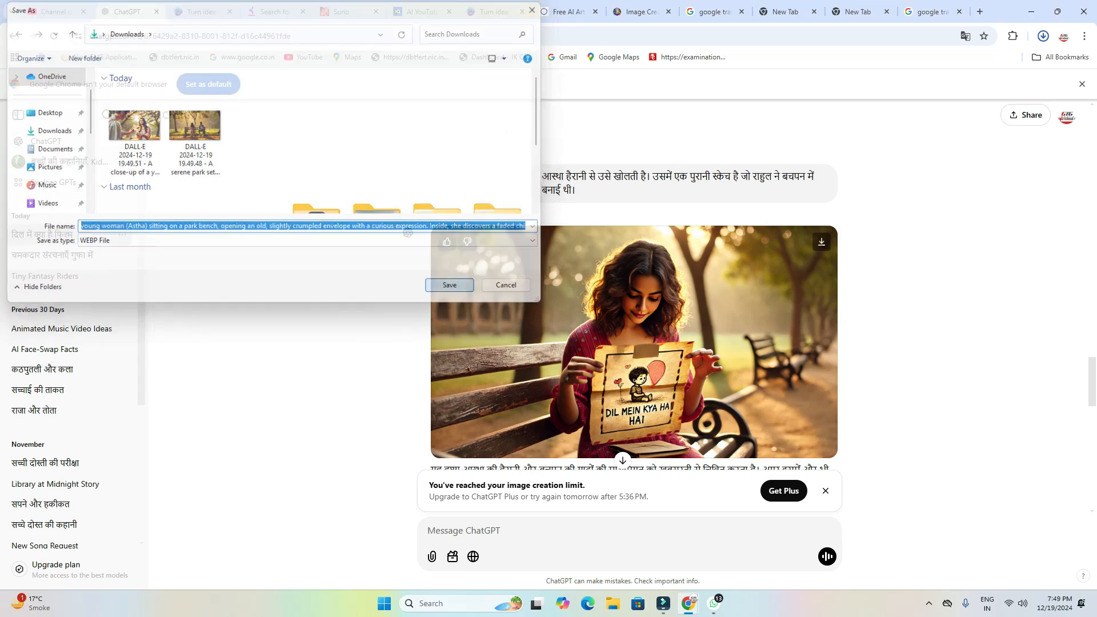
{"action": "scroll", "coordinate": [451, 287], "scroll_direction": "down", "scroll_amount": 3}
{"action": "scroll", "coordinate": [635, 320], "scroll_direction": "up", "scroll_amount": 5}
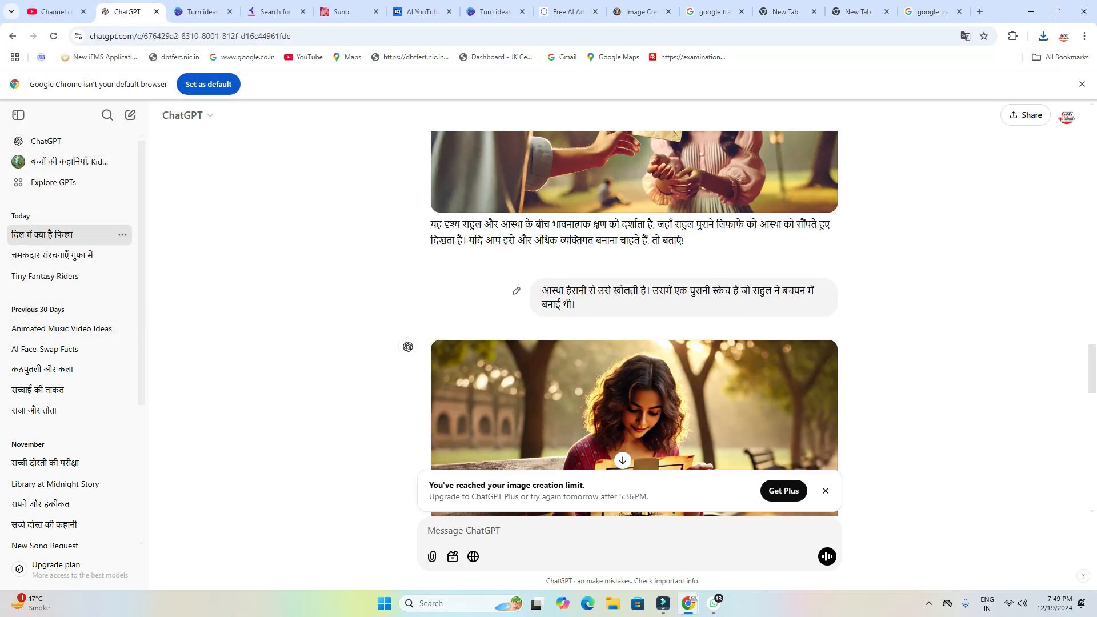
Step: Copy the flashback line from the script's middle part, about the two children's promise while playing
{"action": "scroll", "coordinate": [634, 320], "scroll_direction": "down", "scroll_amount": 10}
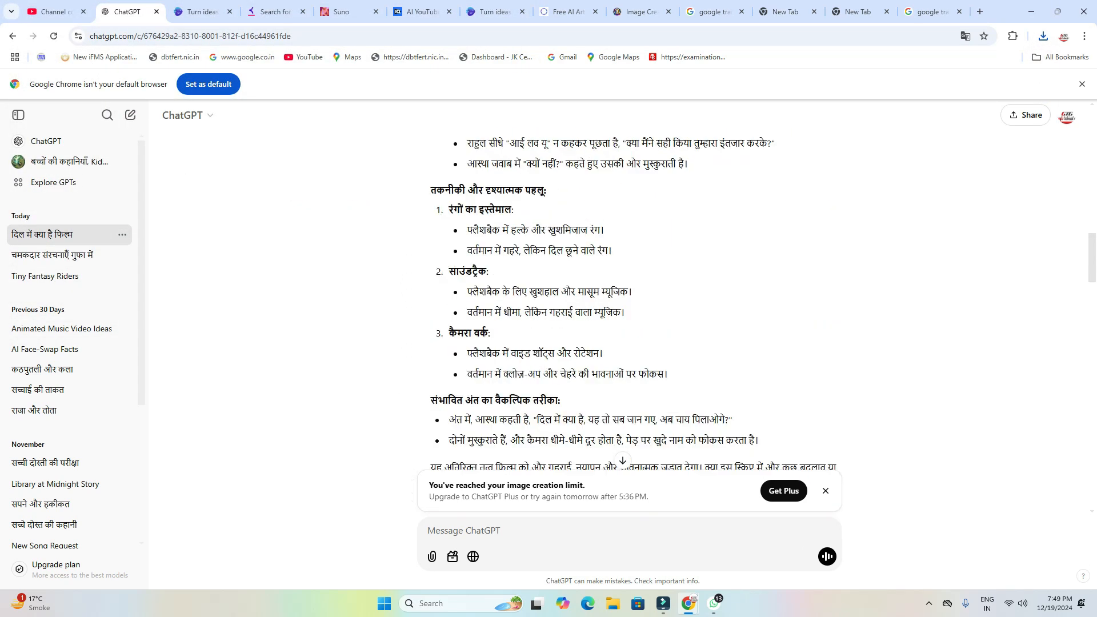
{"action": "scroll", "coordinate": [634, 320], "scroll_direction": "up", "scroll_amount": 1}
{"action": "scroll", "coordinate": [634, 297], "scroll_direction": "down", "scroll_amount": 1}
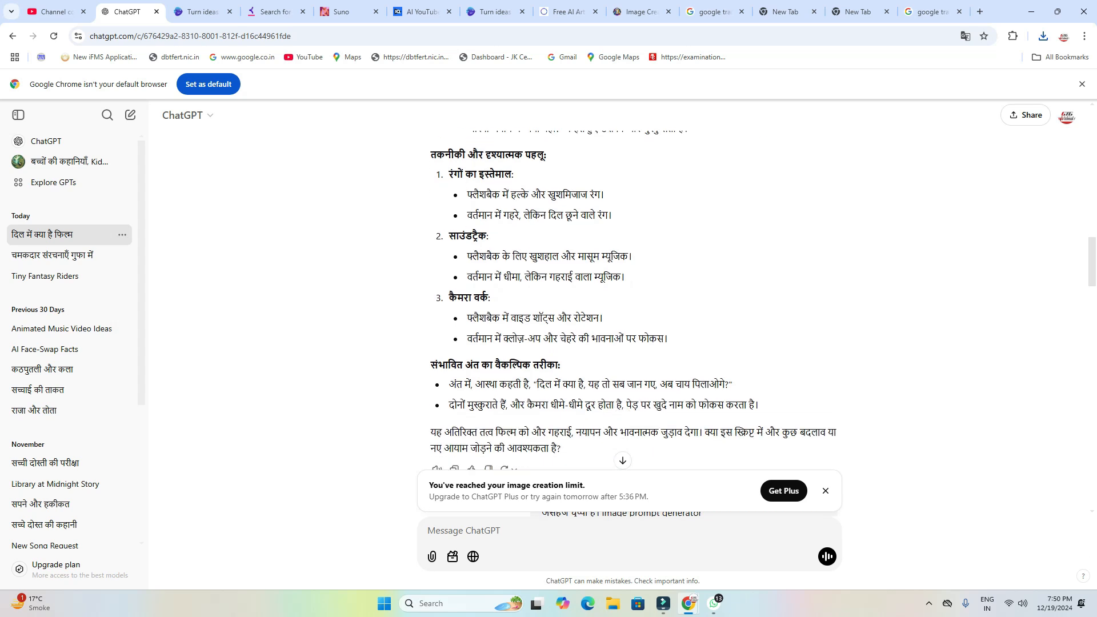
{"action": "scroll", "coordinate": [628, 297], "scroll_direction": "up", "scroll_amount": 4}
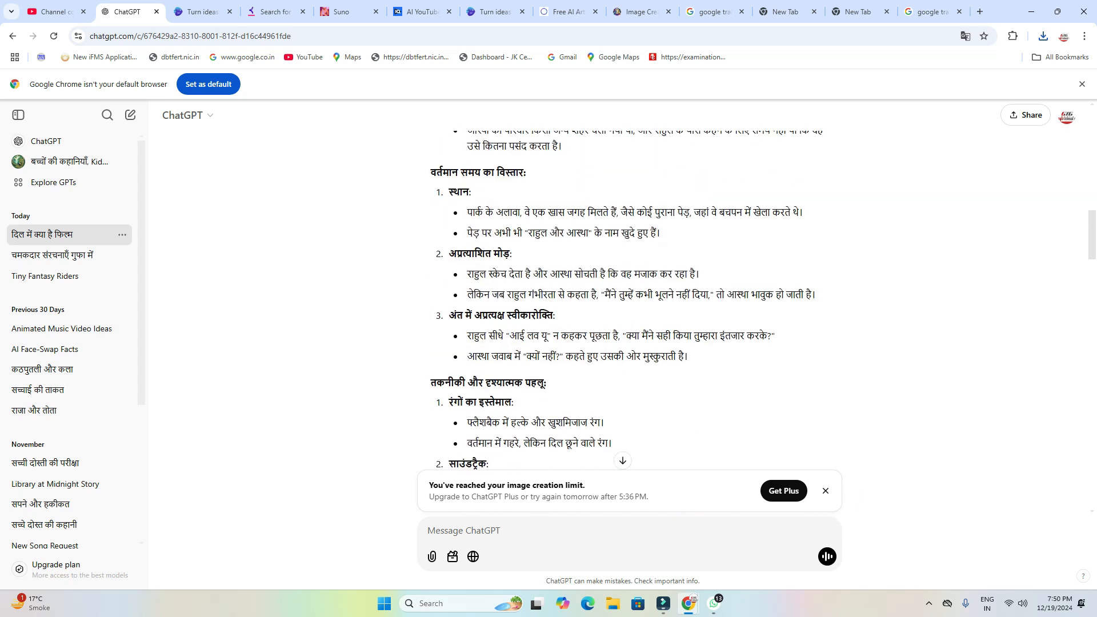
{"action": "scroll", "coordinate": [629, 297], "scroll_direction": "down", "scroll_amount": 6}
{"action": "scroll", "coordinate": [628, 297], "scroll_direction": "up", "scroll_amount": 7}
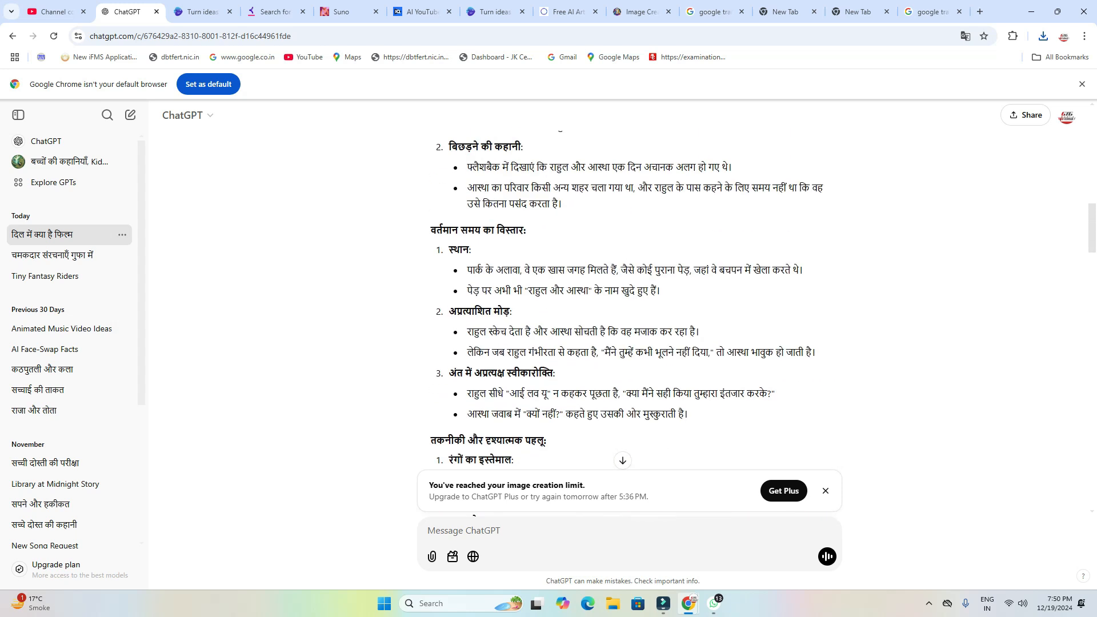
{"action": "scroll", "coordinate": [628, 297], "scroll_direction": "up", "scroll_amount": 4}
{"action": "scroll", "coordinate": [629, 297], "scroll_direction": "down", "scroll_amount": 2}
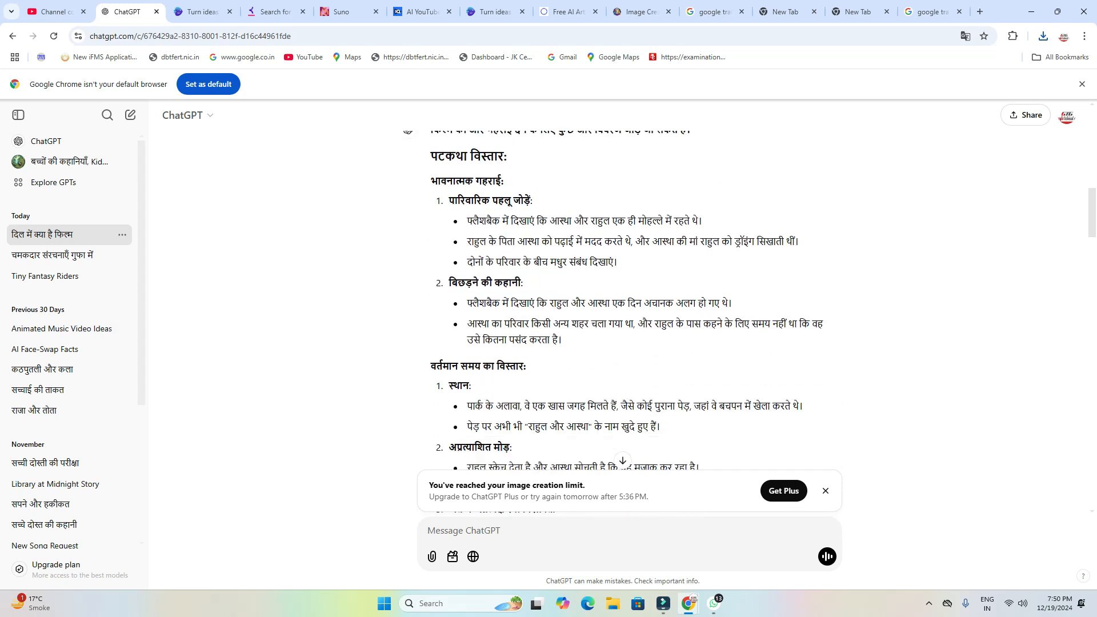
{"action": "scroll", "coordinate": [628, 297], "scroll_direction": "up", "scroll_amount": 8}
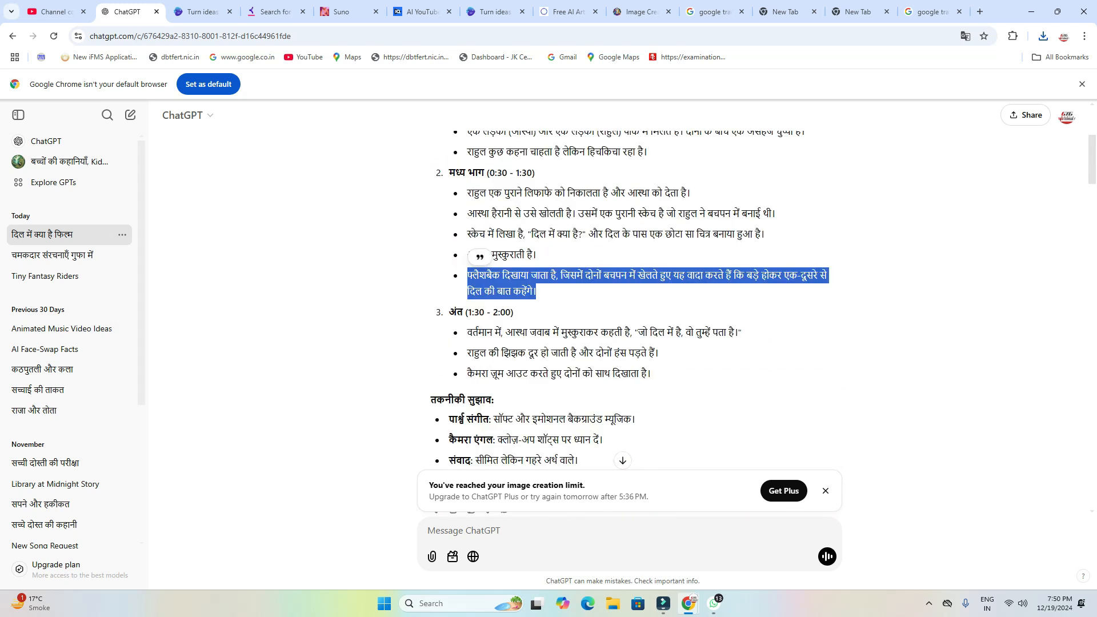
{"action": "right_click", "coordinate": [522, 294]}
Step: Open the Google search results for "google translate" in an empty browser tab
{"action": "left_click", "coordinate": [785, 12]}
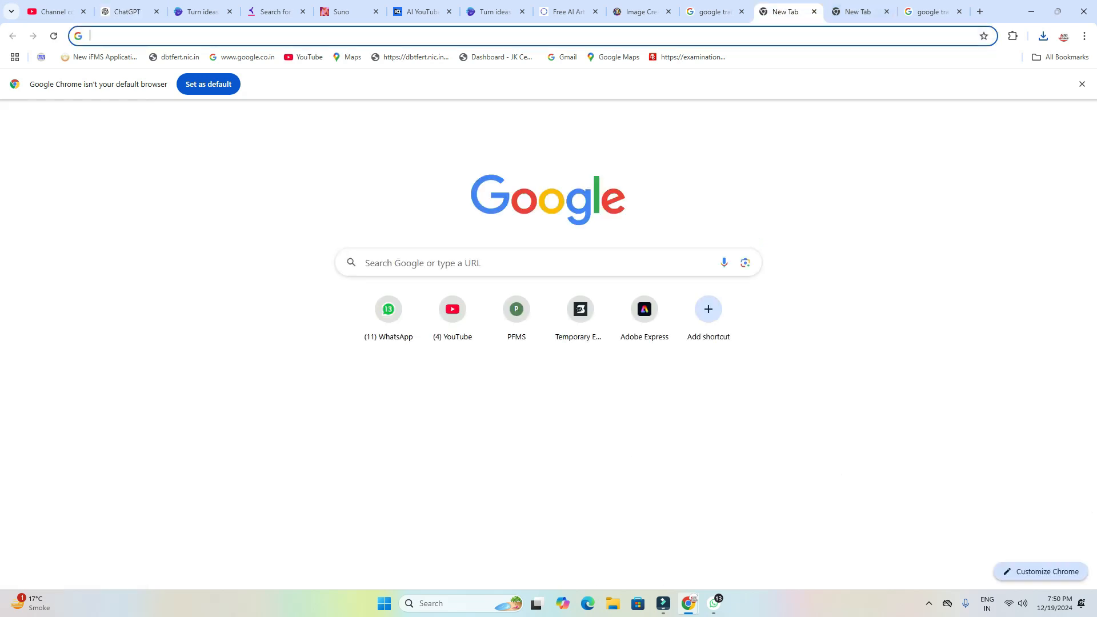
{"action": "left_click", "coordinate": [366, 36]}
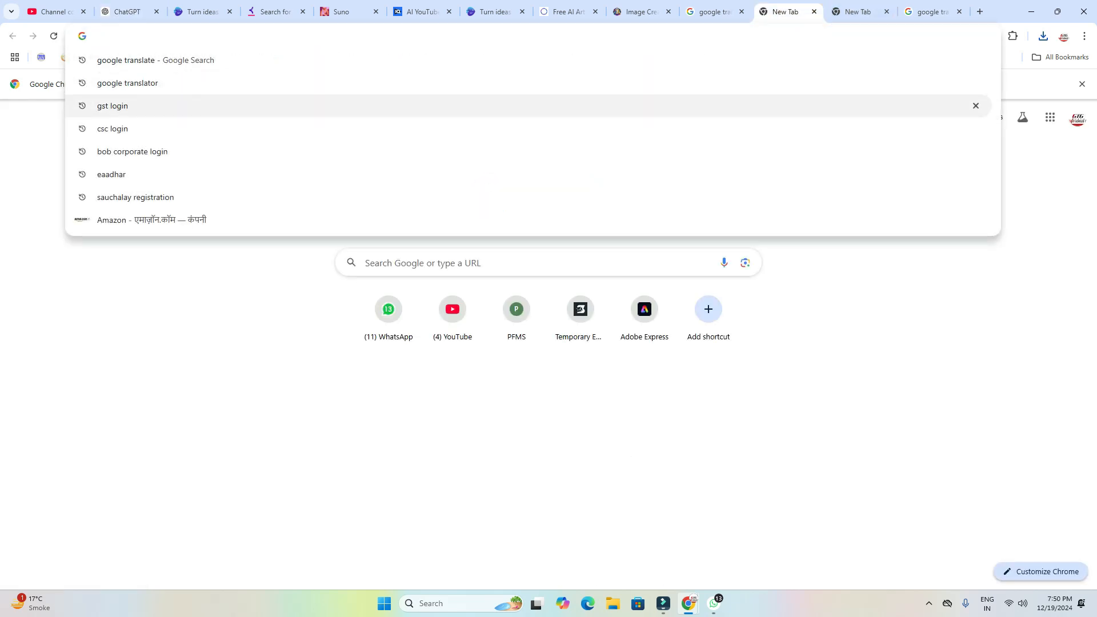
{"action": "left_click", "coordinate": [183, 60]}
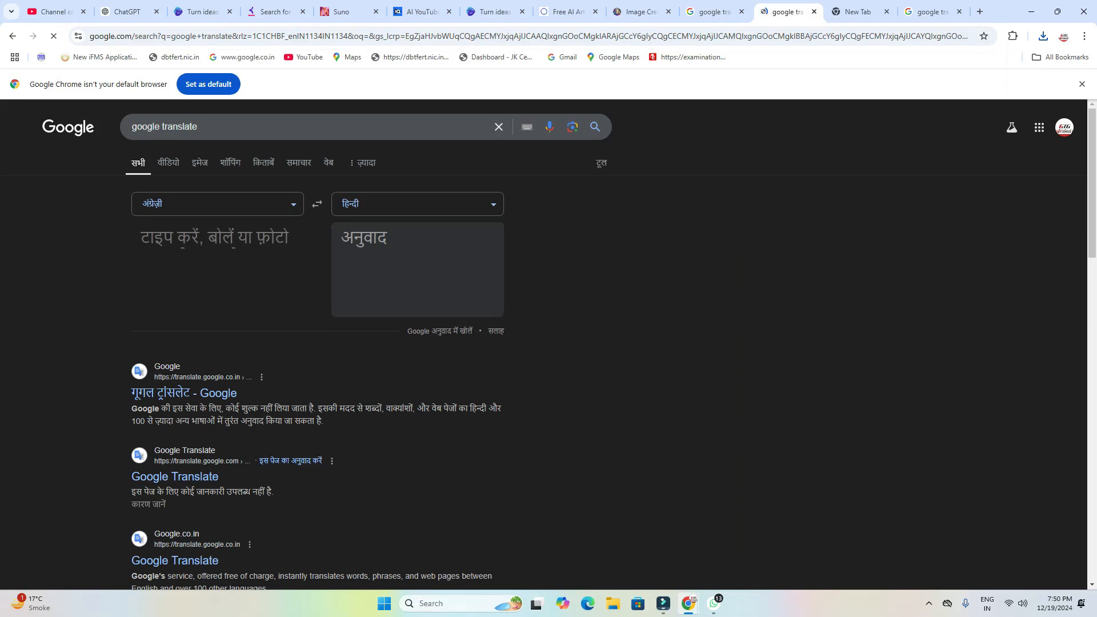
Step: Translate the copied flashback line from Hindi to English and copy the translation
{"action": "left_click", "coordinate": [317, 204]}
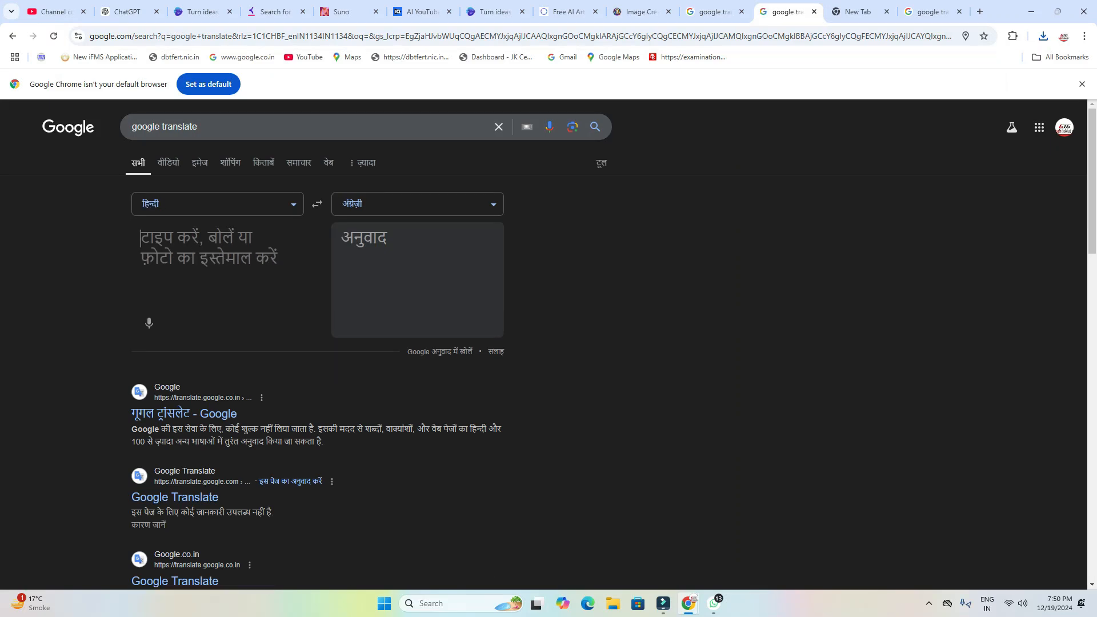
{"action": "type", "text": "फ्लैशबैक दिखाया जाता है, जिसमें दोनों बचपन में खेलते हुए यह वादा करते हैं कि बड़े होकर एक-दूसरे से दिल की बात कहेंगे।"}
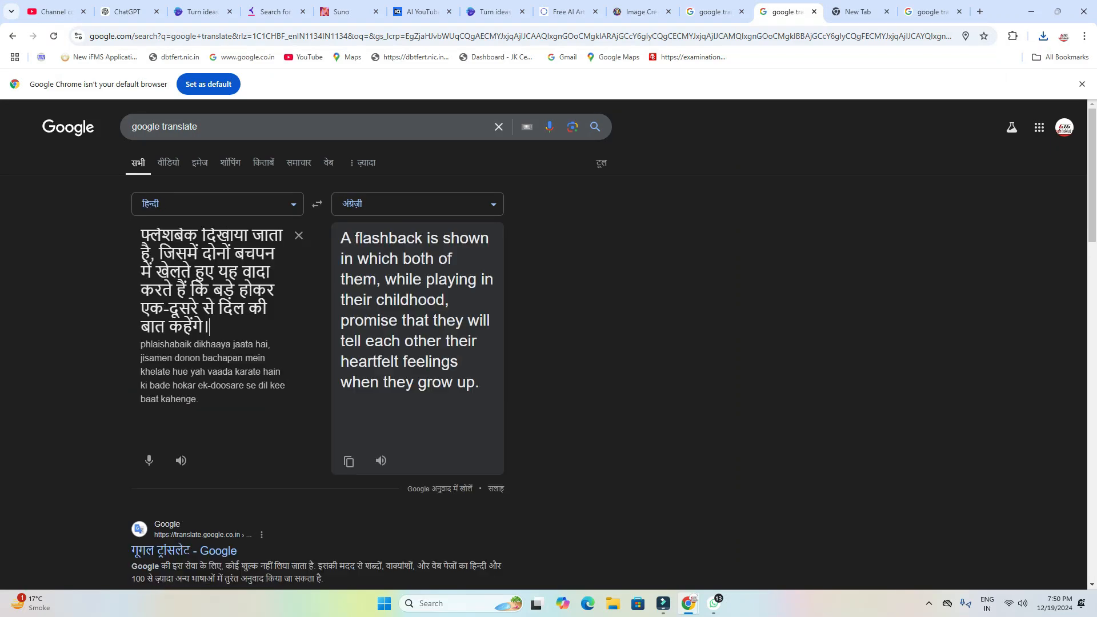
{"action": "left_click", "coordinate": [348, 461]}
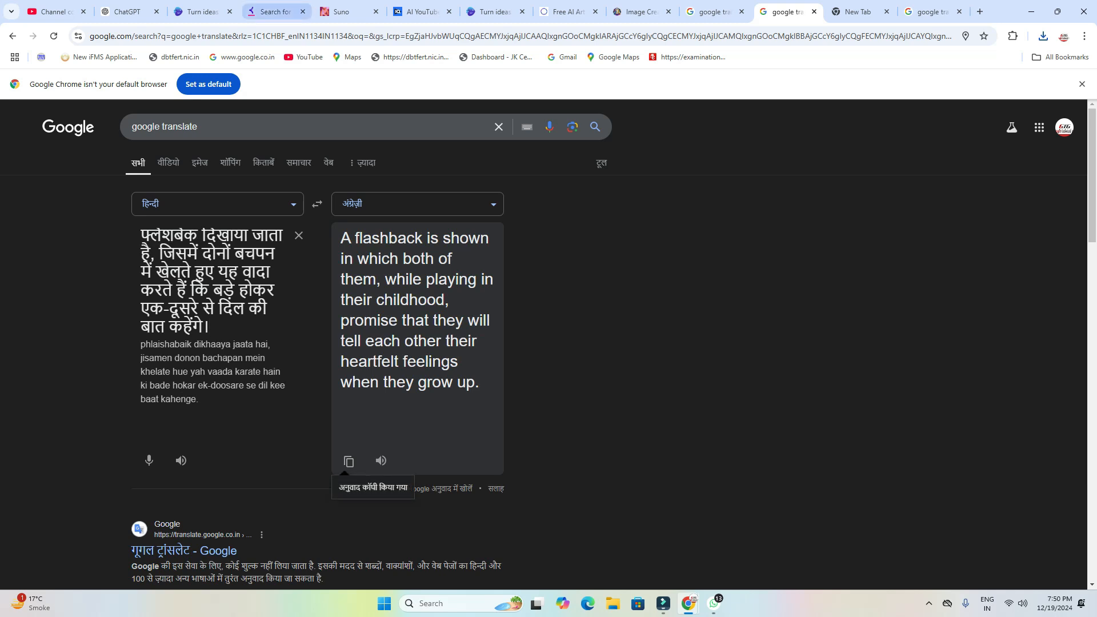
Step: Open the Glif website by searching for "glif app" and start building a new glif
{"action": "left_click", "coordinate": [343, 11]}
{"action": "left_click", "coordinate": [337, 36]}
{"action": "key", "text": "ctrl+a"}
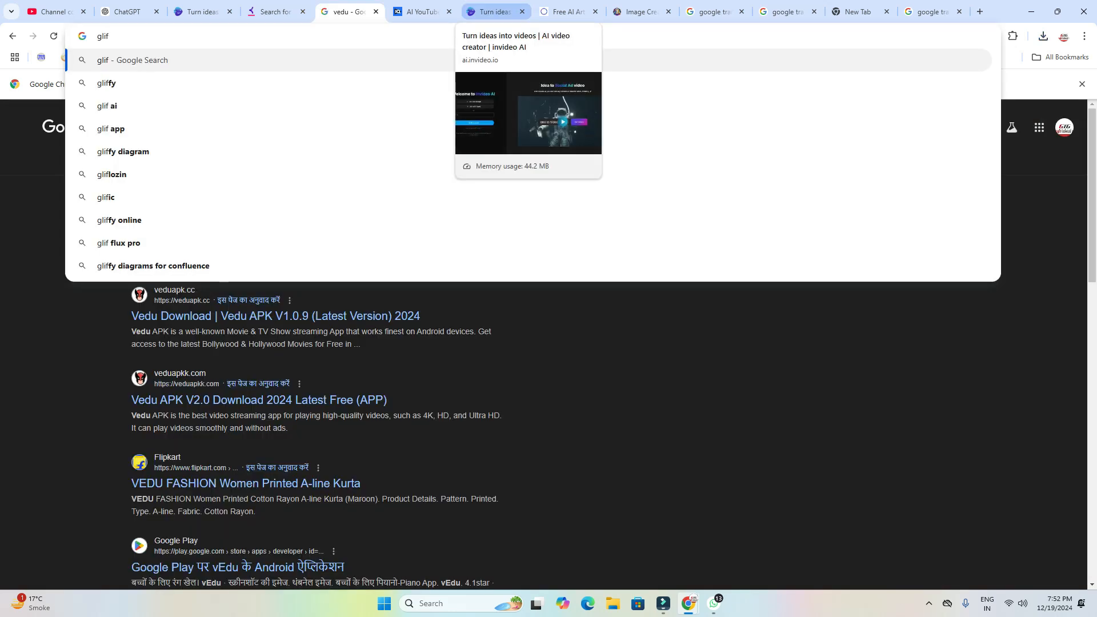
{"action": "left_click", "coordinate": [111, 129]}
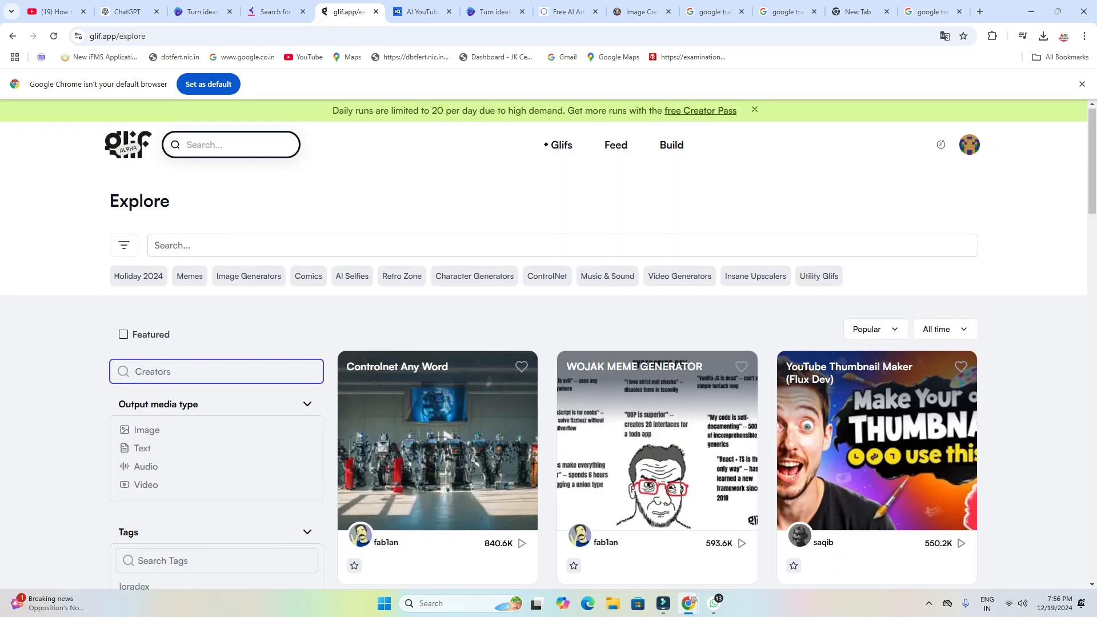
{"action": "left_click", "coordinate": [671, 145]}
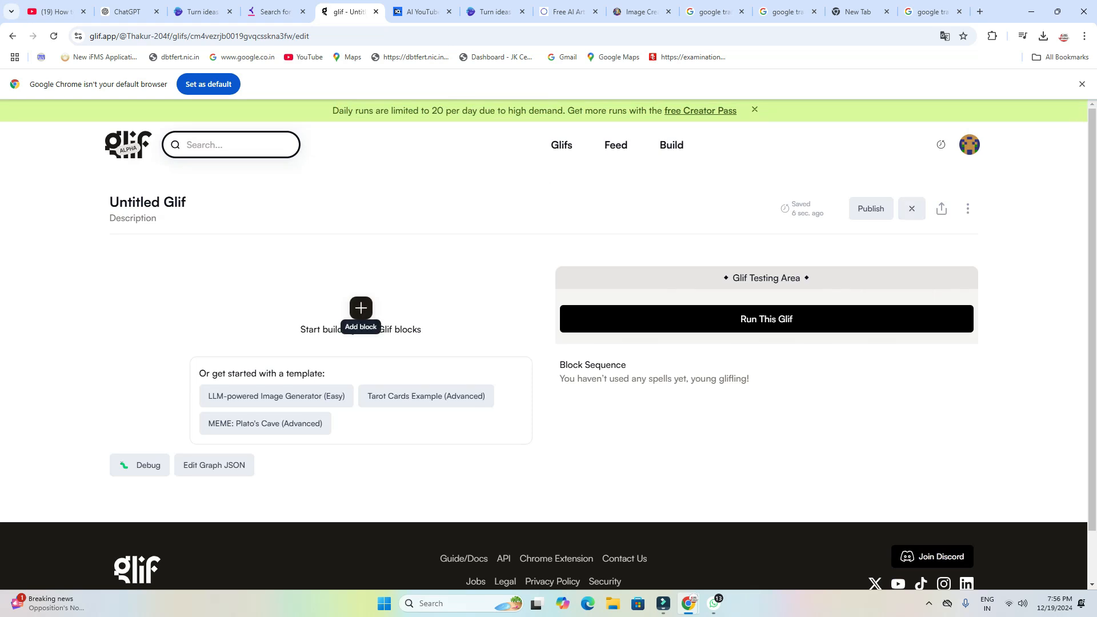
Step: Add an Image Generator block and paste the translated flashback line as its image description
{"action": "left_click", "coordinate": [361, 308]}
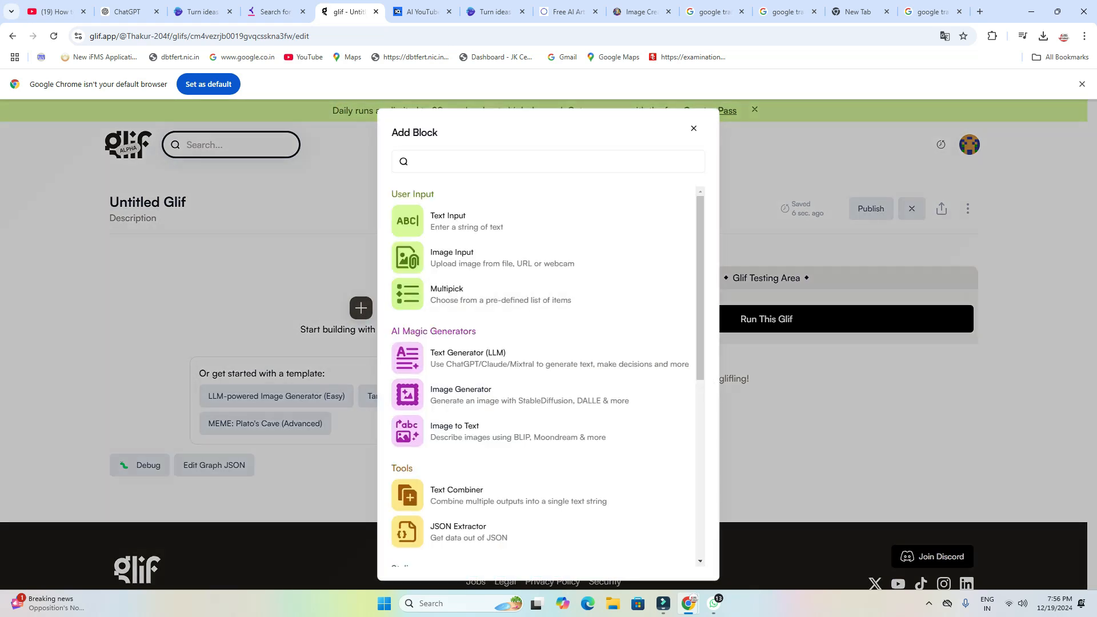
{"action": "left_click", "coordinate": [543, 394]}
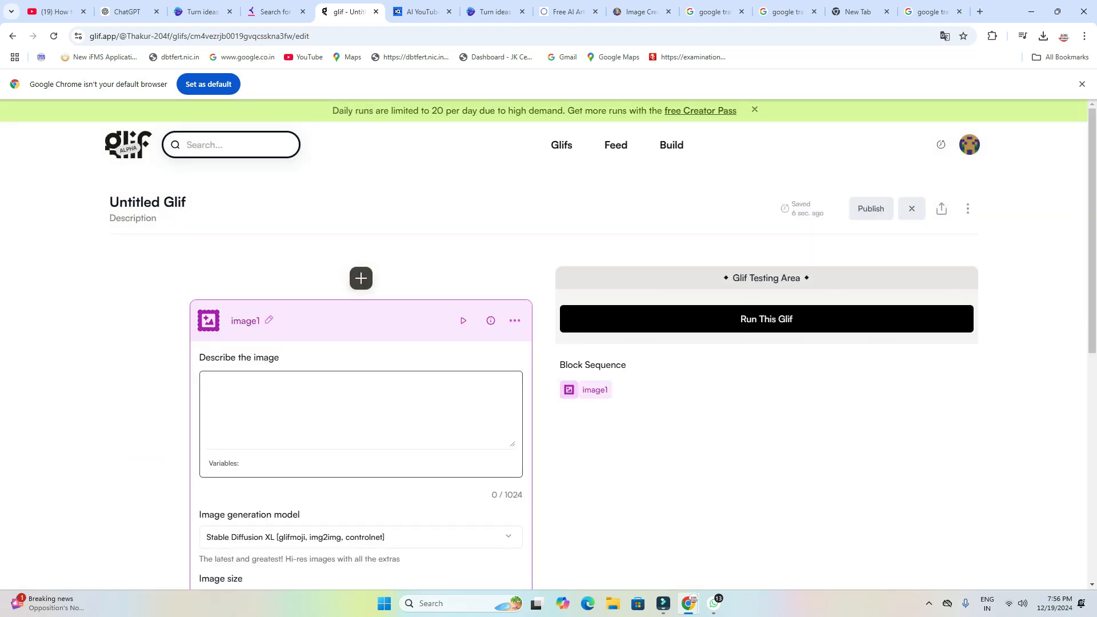
{"action": "key", "text": "ctrl+v"}
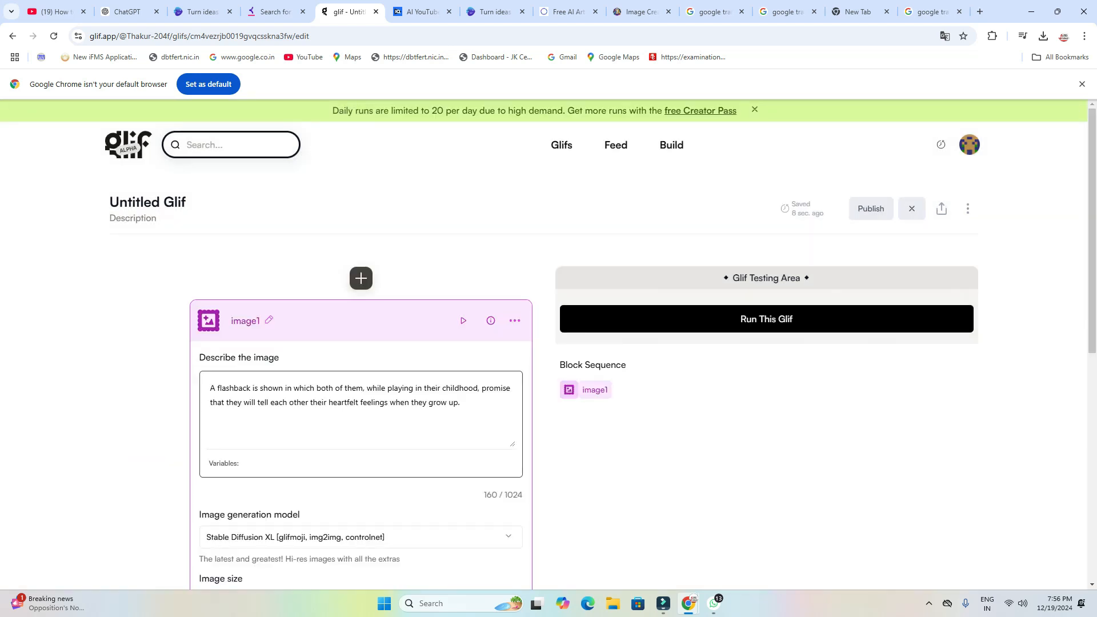
Step: Set the block's image size to Cinema (7:4) and run the glif
{"action": "scroll", "coordinate": [549, 343], "scroll_direction": "down", "scroll_amount": 7}
{"action": "scroll", "coordinate": [360, 343], "scroll_direction": "up", "scroll_amount": 3}
{"action": "left_click", "coordinate": [360, 372]}
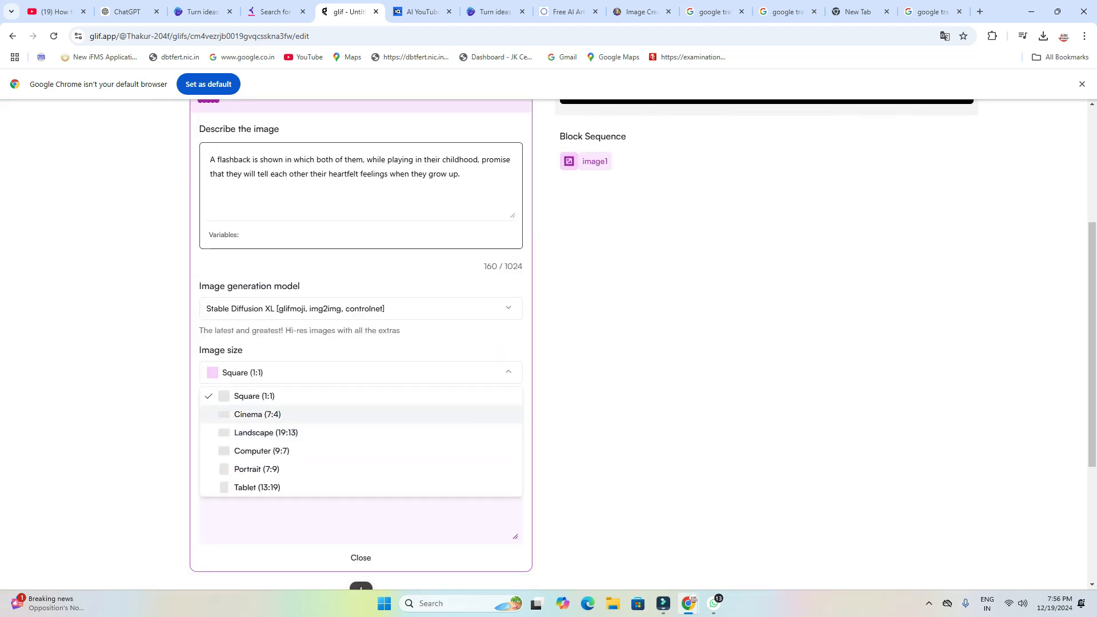
{"action": "scroll", "coordinate": [360, 432], "scroll_direction": "down", "scroll_amount": 1}
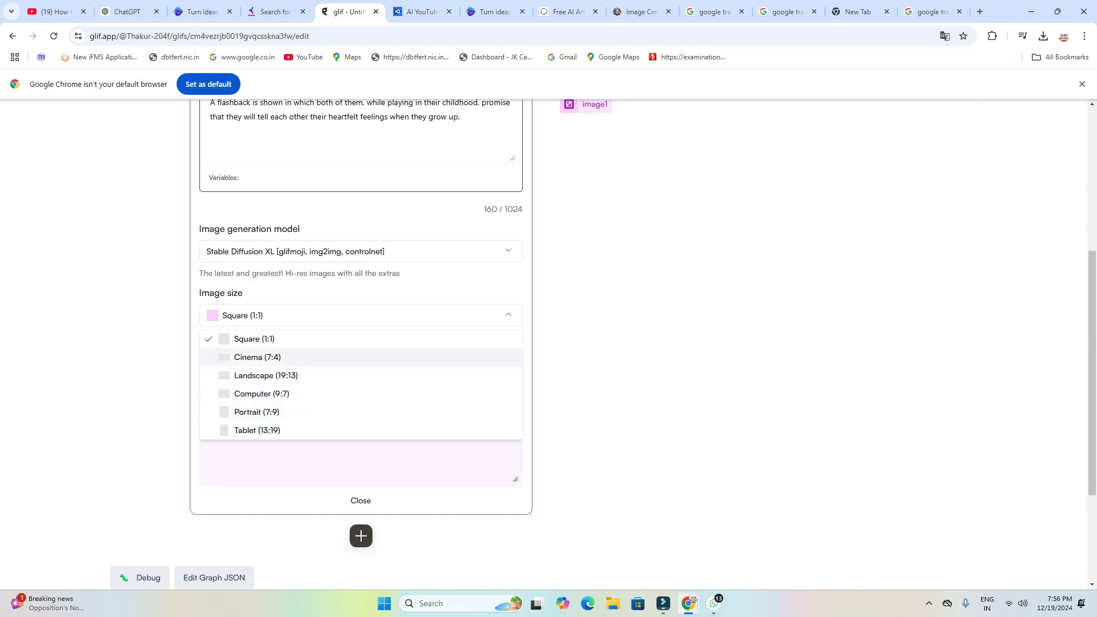
{"action": "left_click", "coordinate": [257, 358]}
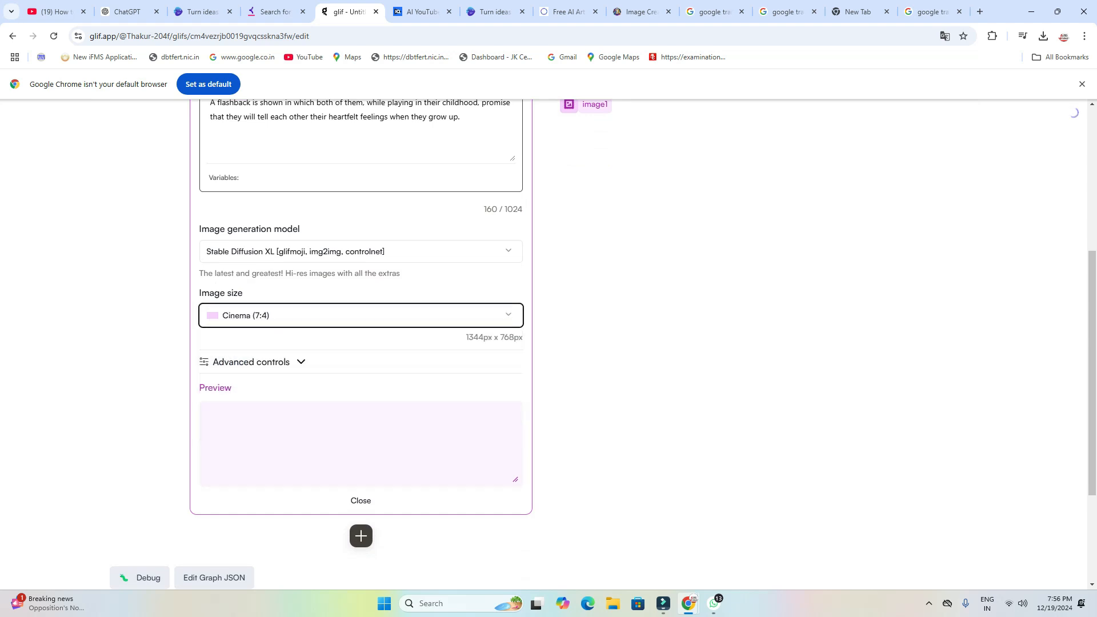
{"action": "scroll", "coordinate": [548, 344], "scroll_direction": "up", "scroll_amount": 2}
{"action": "left_click", "coordinate": [766, 149]}
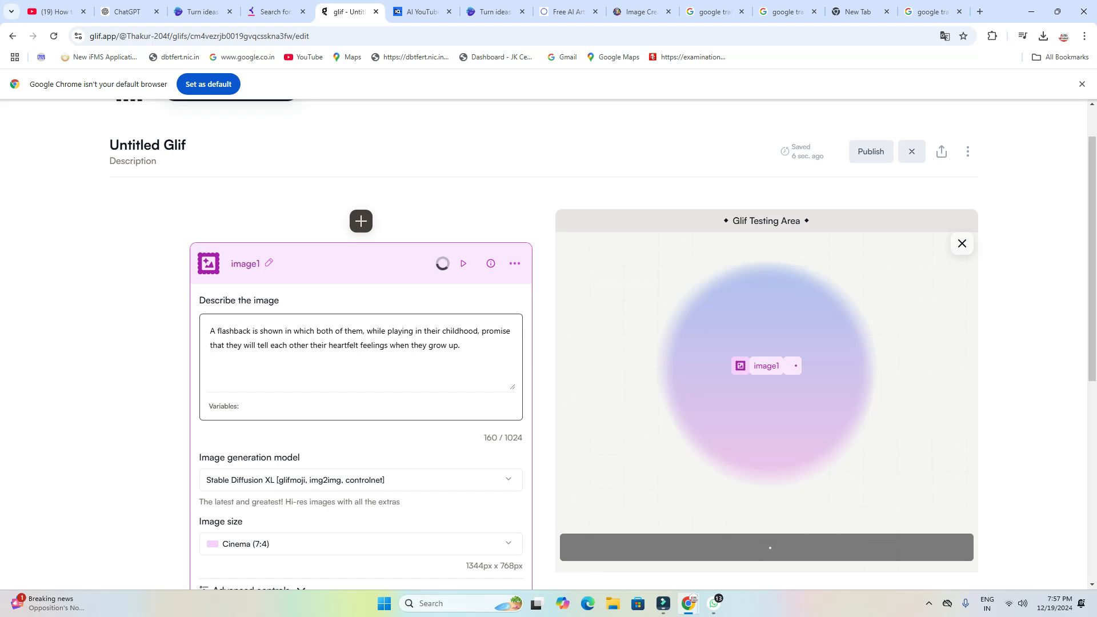
Step: Look over the translation and script tabs, and view the generated flashback image in Glif
{"action": "left_click", "coordinate": [788, 12]}
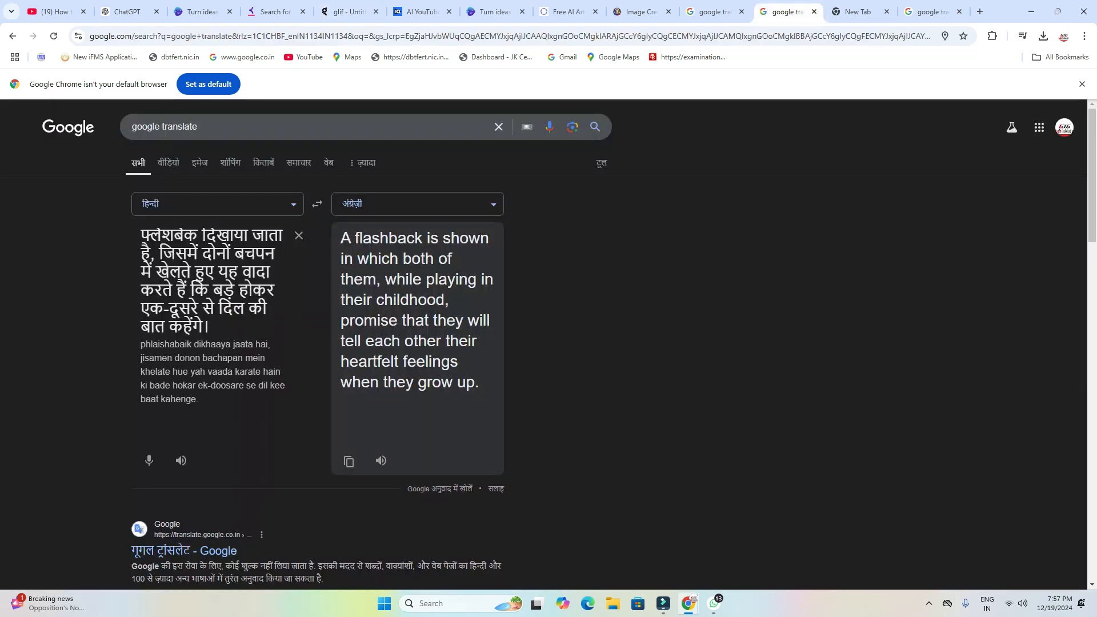
{"action": "left_click", "coordinate": [857, 11]}
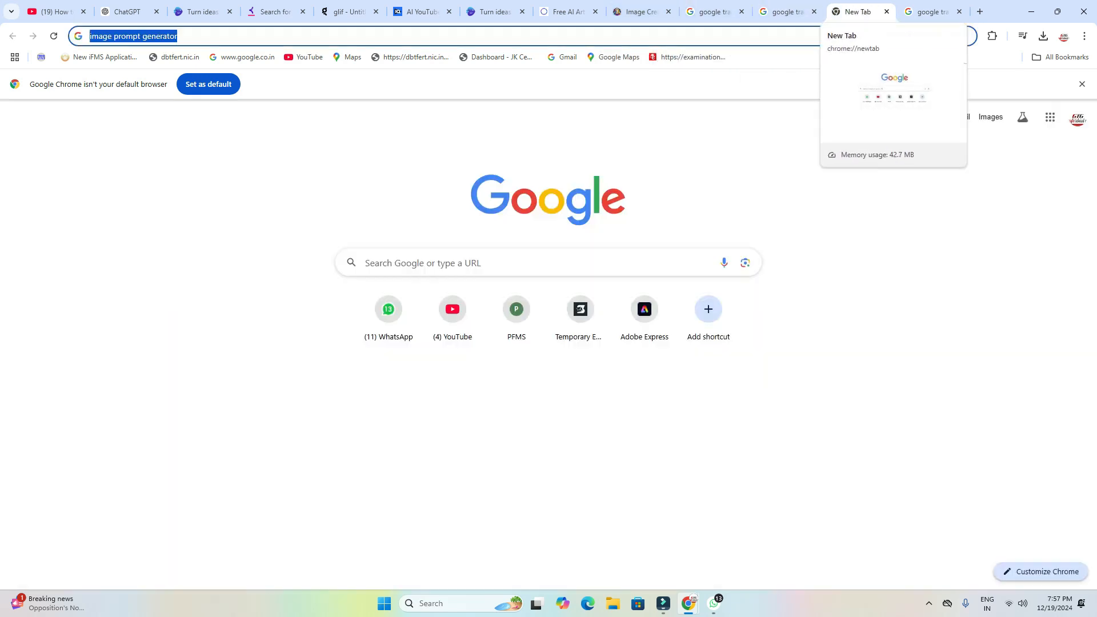
{"action": "left_click", "coordinate": [931, 11]}
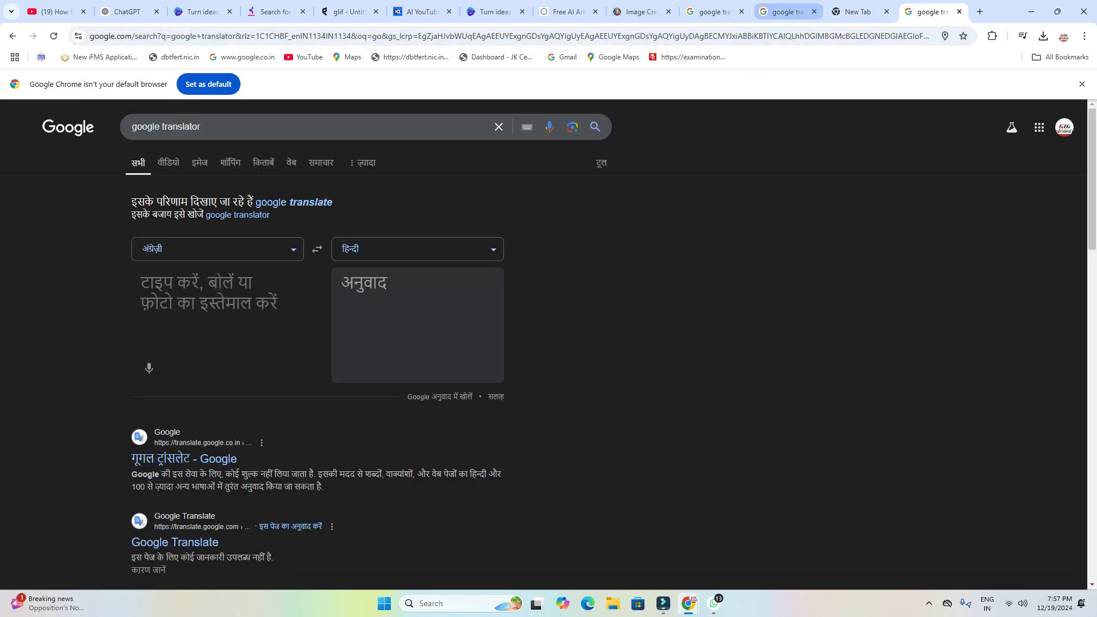
{"action": "left_click", "coordinate": [784, 11]}
{"action": "left_click", "coordinate": [711, 11]}
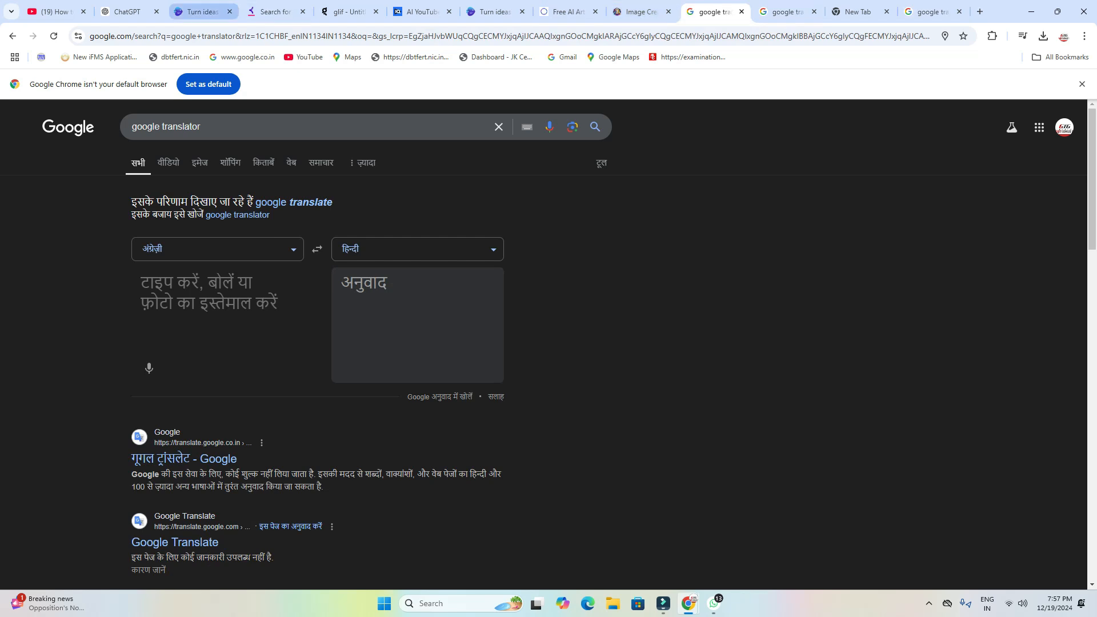
{"action": "left_click", "coordinate": [203, 11]}
{"action": "left_click", "coordinate": [127, 12]}
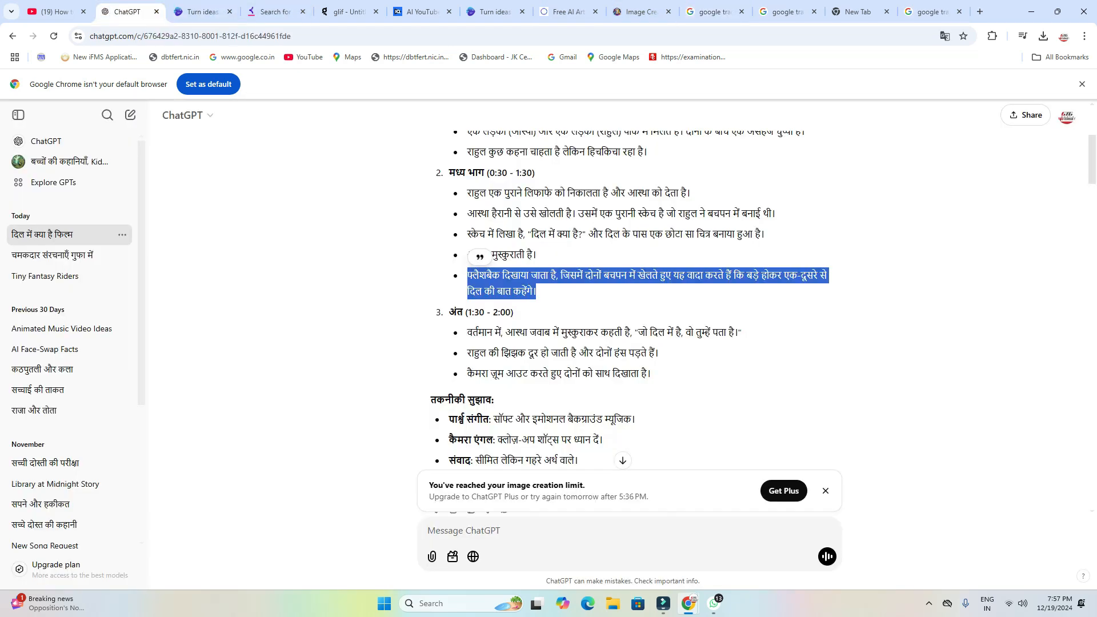
{"action": "left_click", "coordinate": [348, 12]}
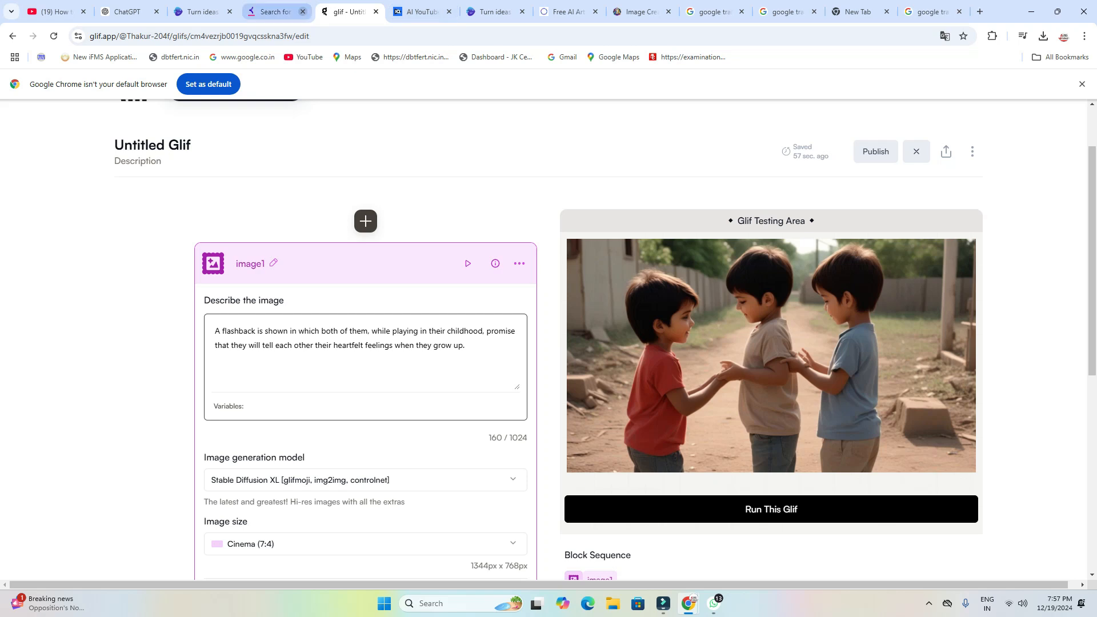
Step: Switch to ChatGPT and copy the first line of the script's ending, about the girl's smiling reply
{"action": "left_click", "coordinate": [127, 12]}
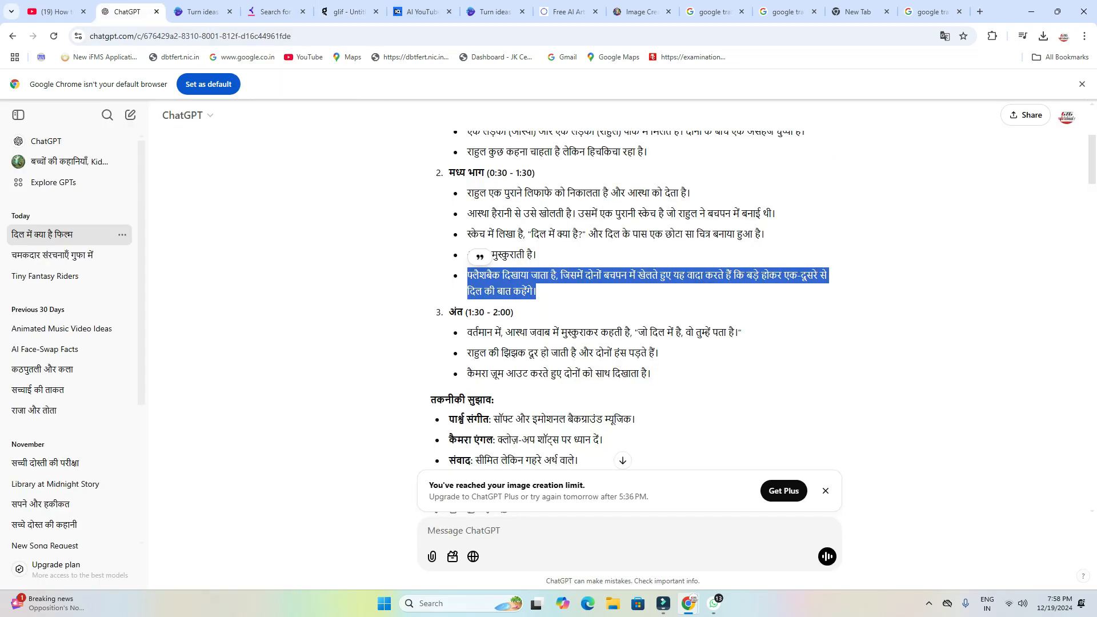
{"action": "left_click", "coordinate": [648, 291]}
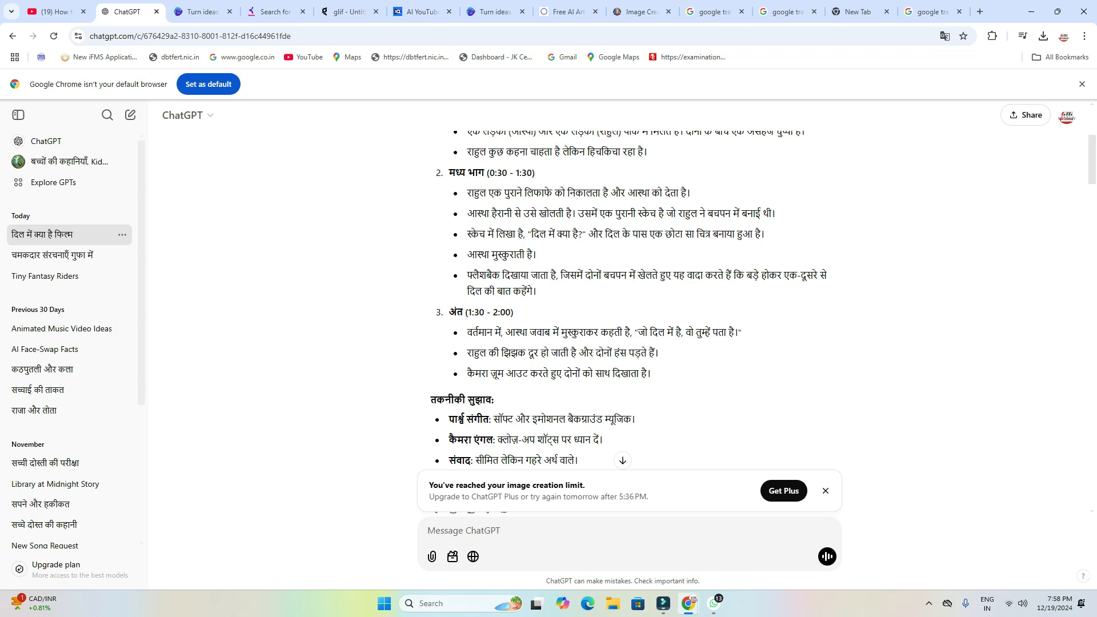
{"action": "left_click_drag", "start_coordinate": [735, 332], "coordinate": [467, 332]}
{"action": "key", "text": "ctrl+c"}
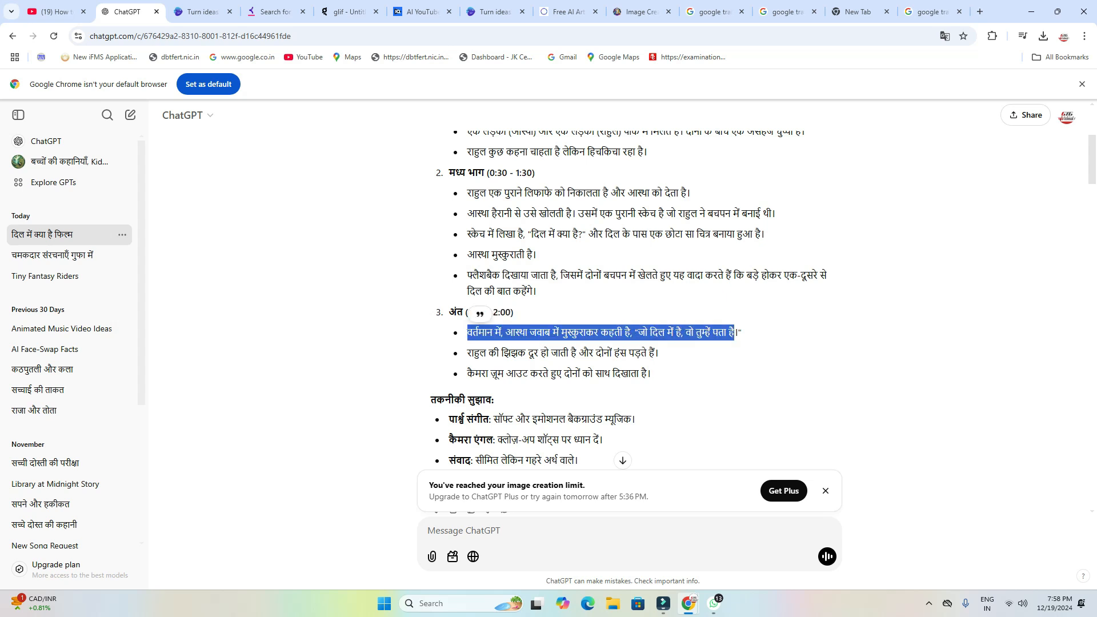
{"action": "right_click", "coordinate": [555, 336]}
{"action": "left_click", "coordinate": [575, 348]}
{"action": "left_click", "coordinate": [575, 350]}
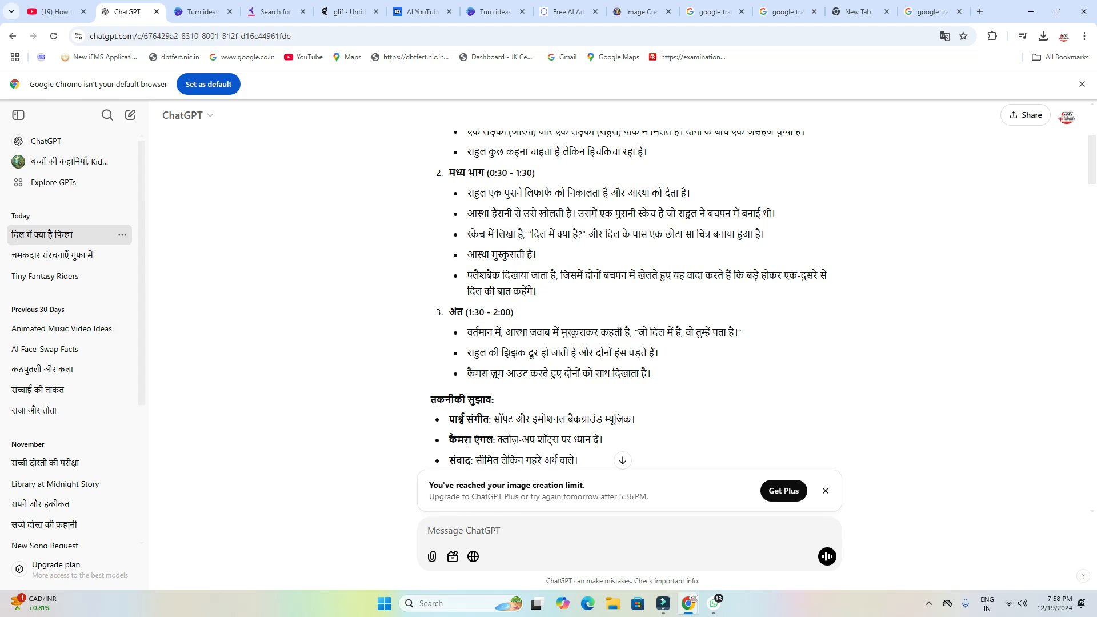
Step: Translate the copied ending line from Hindi to English in Google Translate and copy the translation
{"action": "left_click", "coordinate": [349, 12]}
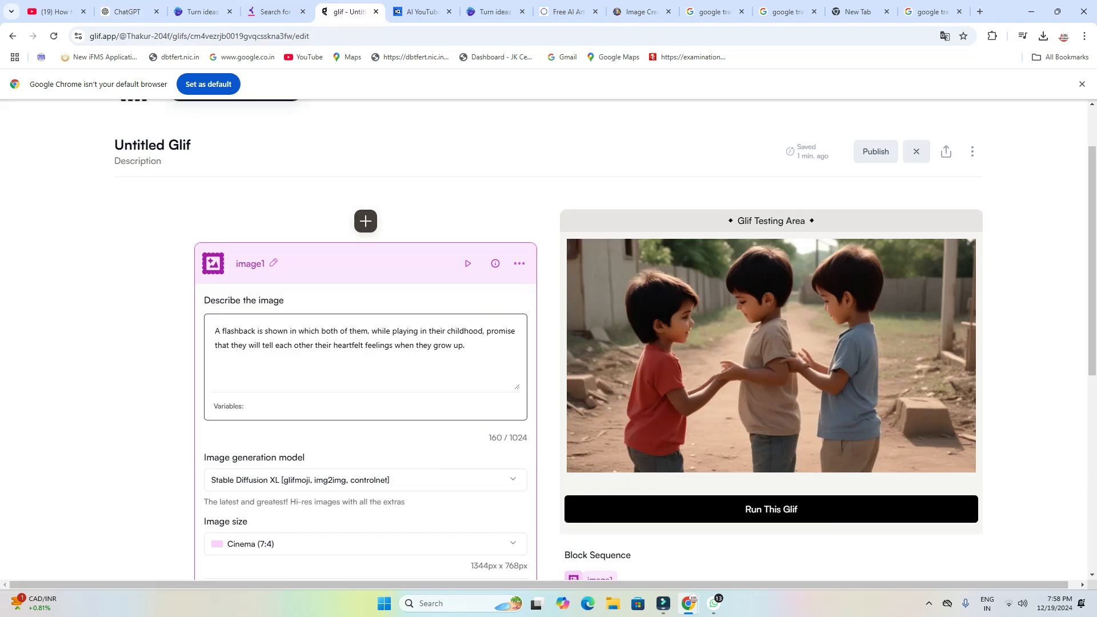
{"action": "left_click", "coordinate": [932, 11]}
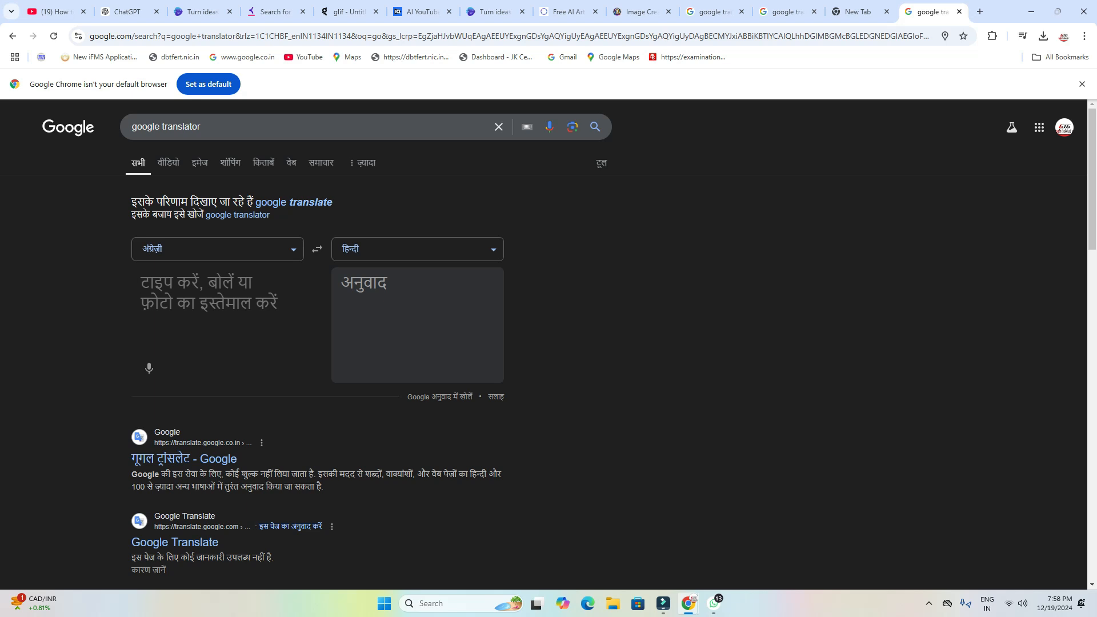
{"action": "left_click", "coordinate": [317, 249]}
{"action": "key", "text": "ctrl+v"}
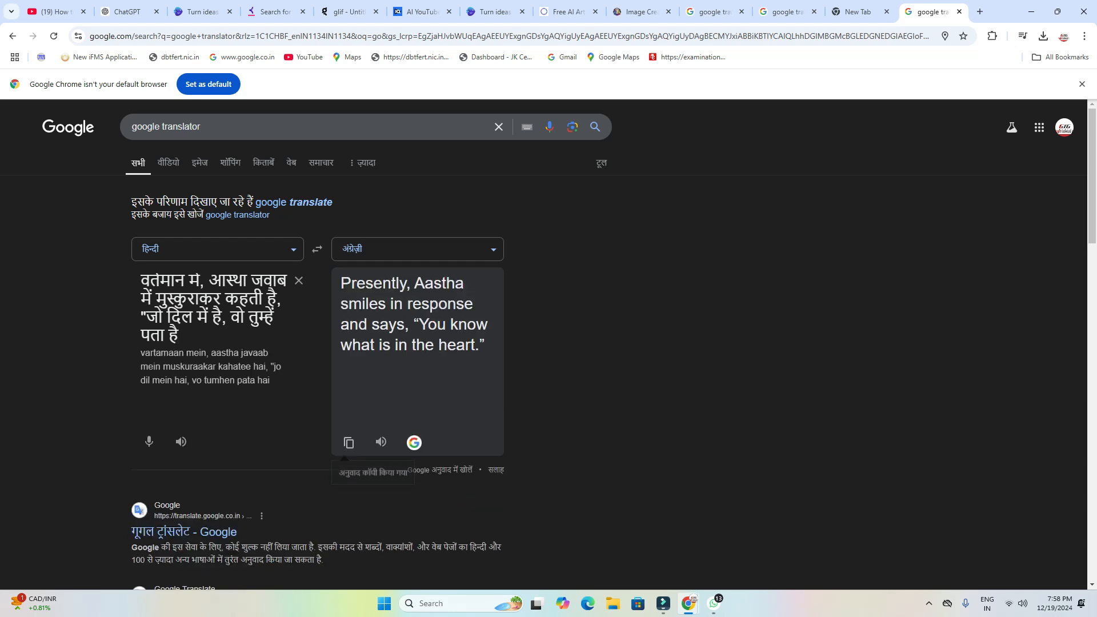
Step: Copy the English translation, replace the Glif image1 prompt with this line about the girl's smiling reply, and run the glif
{"action": "left_click", "coordinate": [348, 443]}
{"action": "left_click", "coordinate": [350, 11]}
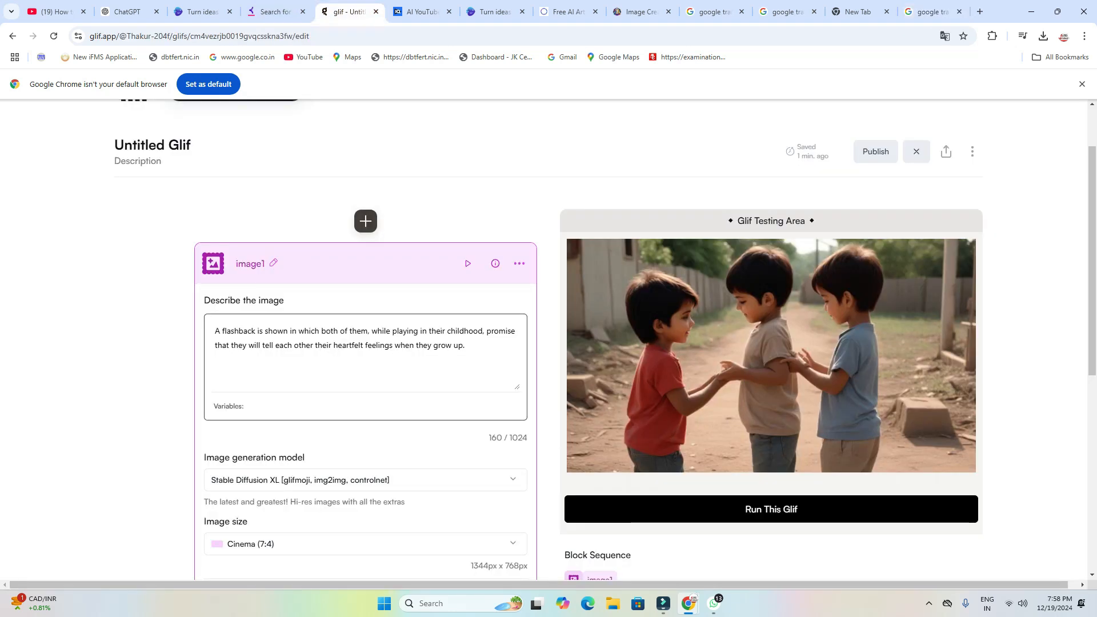
{"action": "key", "text": "ctrl+a"}
{"action": "key", "text": "BackSpace"}
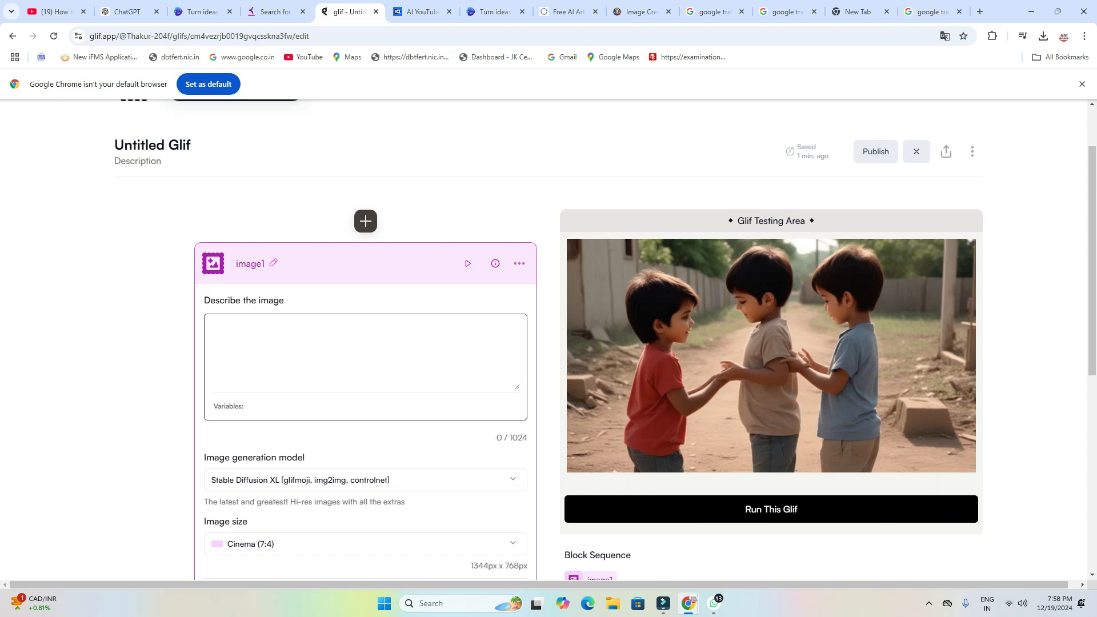
{"action": "key", "text": "ctrl+v"}
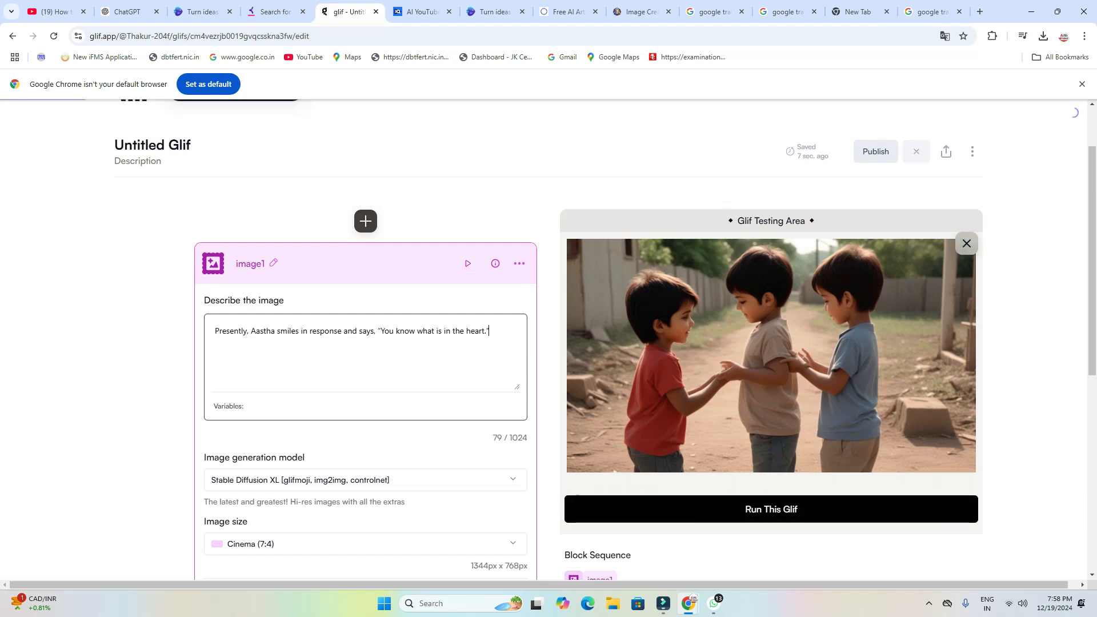
{"action": "left_click", "coordinate": [633, 509]}
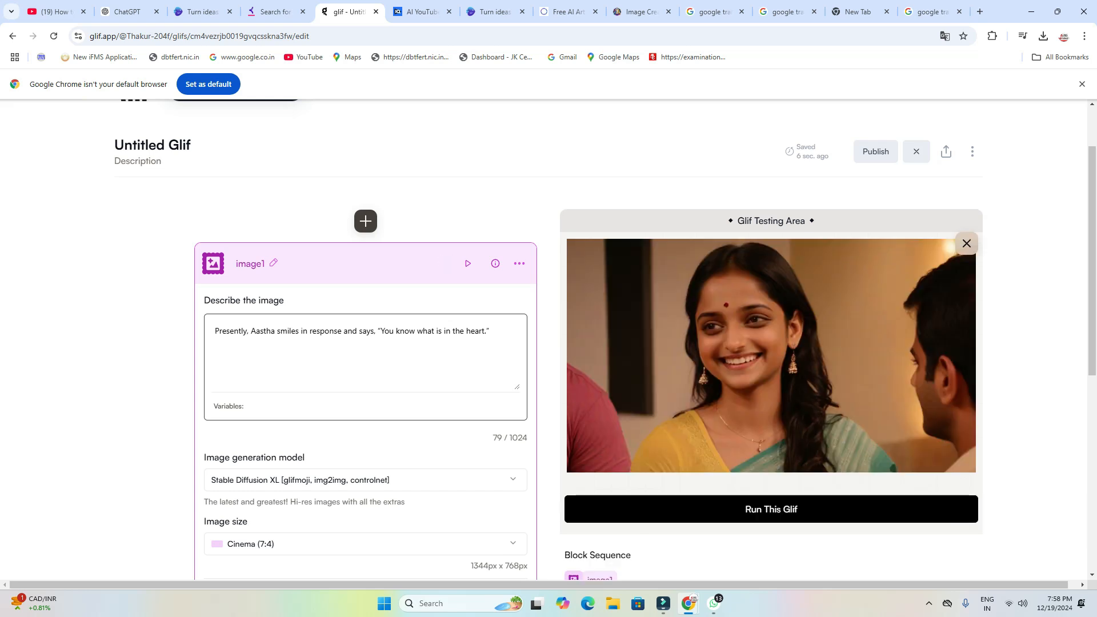
{"action": "left_click", "coordinate": [519, 263]}
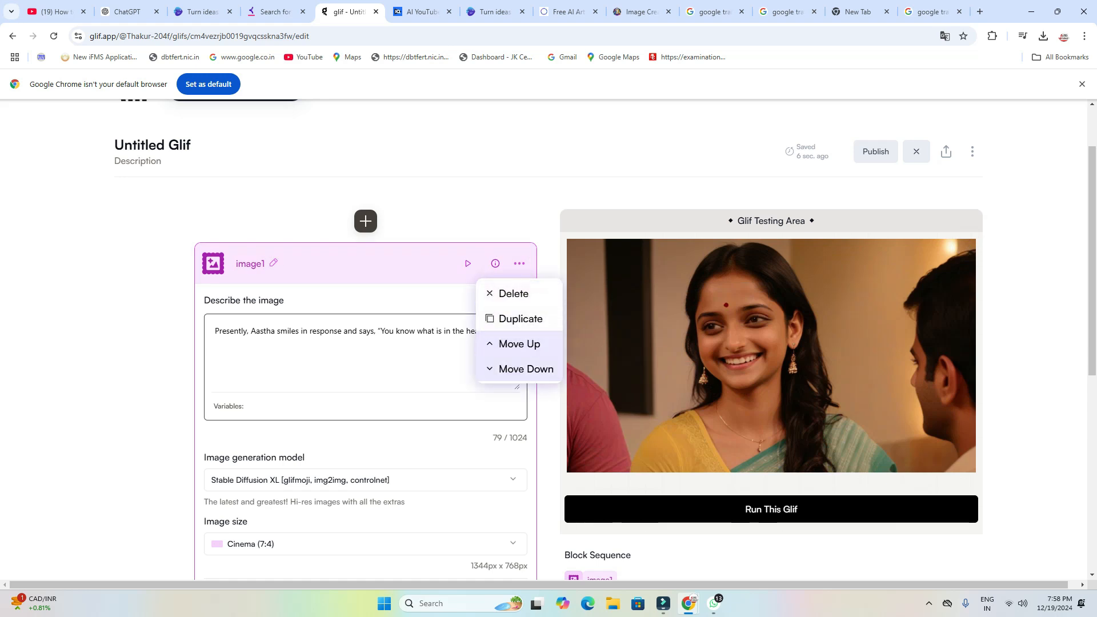
{"action": "left_click", "coordinate": [645, 366]}
{"action": "scroll", "coordinate": [685, 365], "scroll_direction": "down", "scroll_amount": 1}
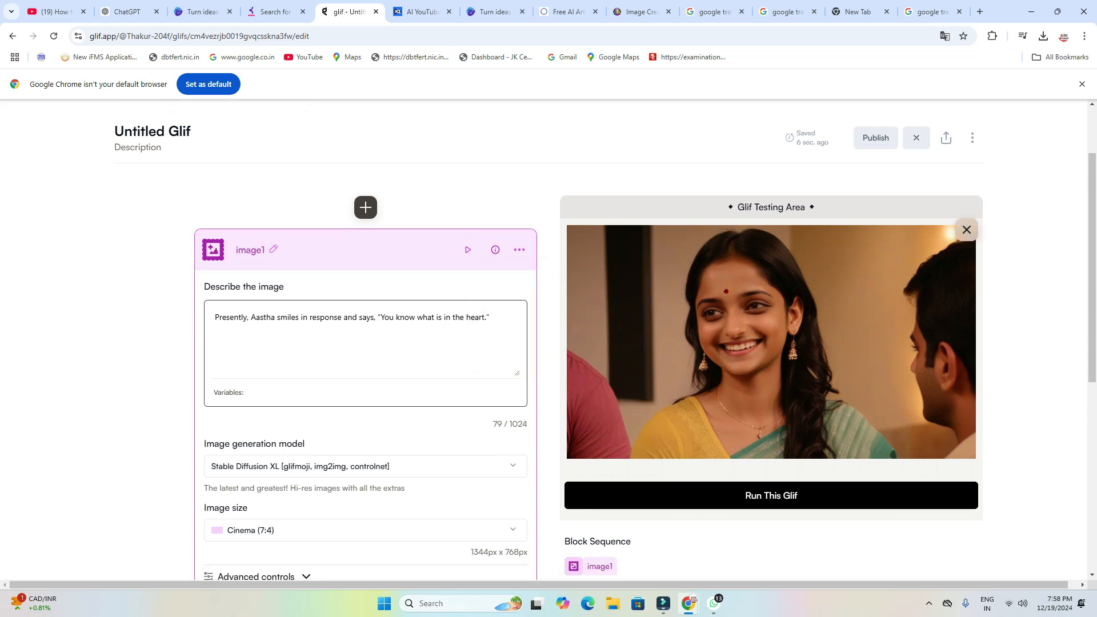
{"action": "scroll", "coordinate": [686, 343], "scroll_direction": "down", "scroll_amount": 5}
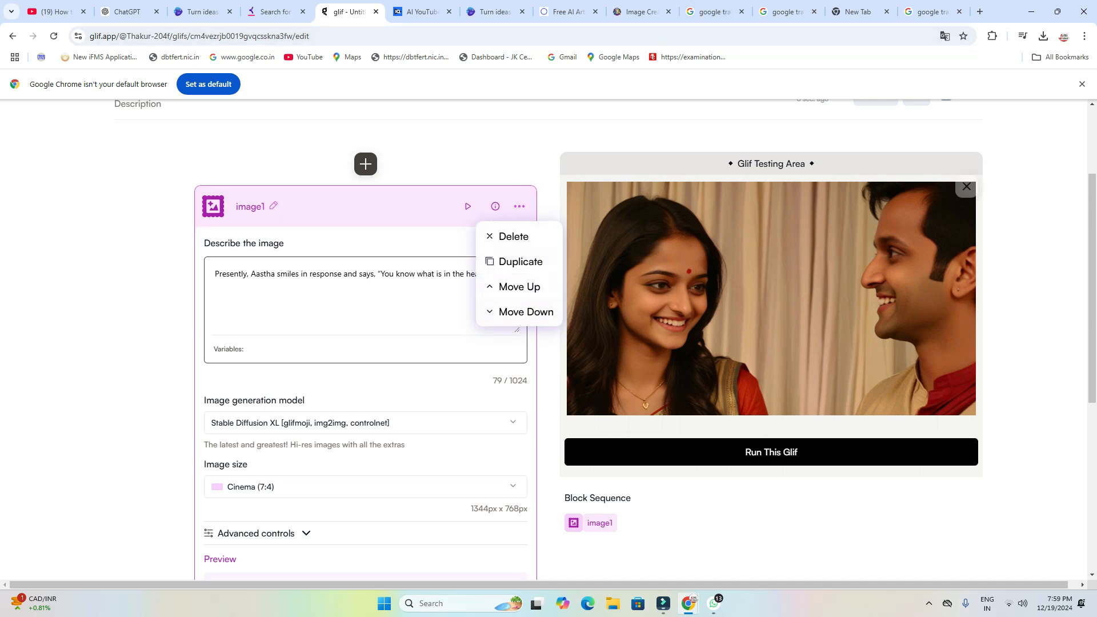
{"action": "scroll", "coordinate": [771, 320], "scroll_direction": "down", "scroll_amount": 3}
{"action": "scroll", "coordinate": [771, 320], "scroll_direction": "up", "scroll_amount": 5}
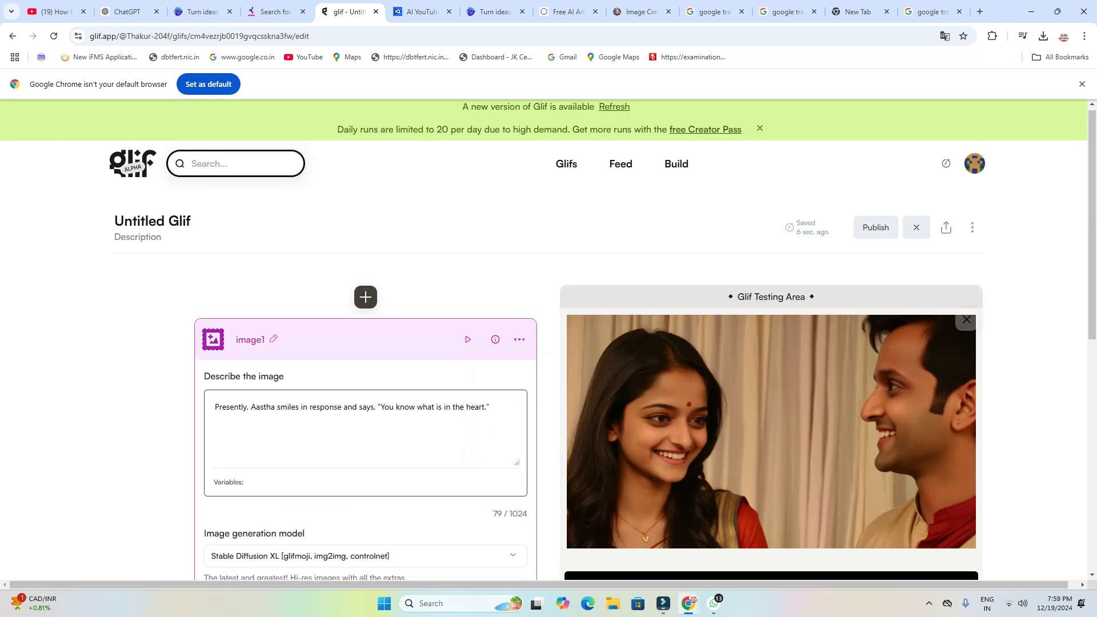
Step: Enlarge the generated image of the smiling couple, save it to the computer, and close the enlarged view
{"action": "left_click", "coordinate": [771, 432]}
{"action": "right_click", "coordinate": [725, 272]}
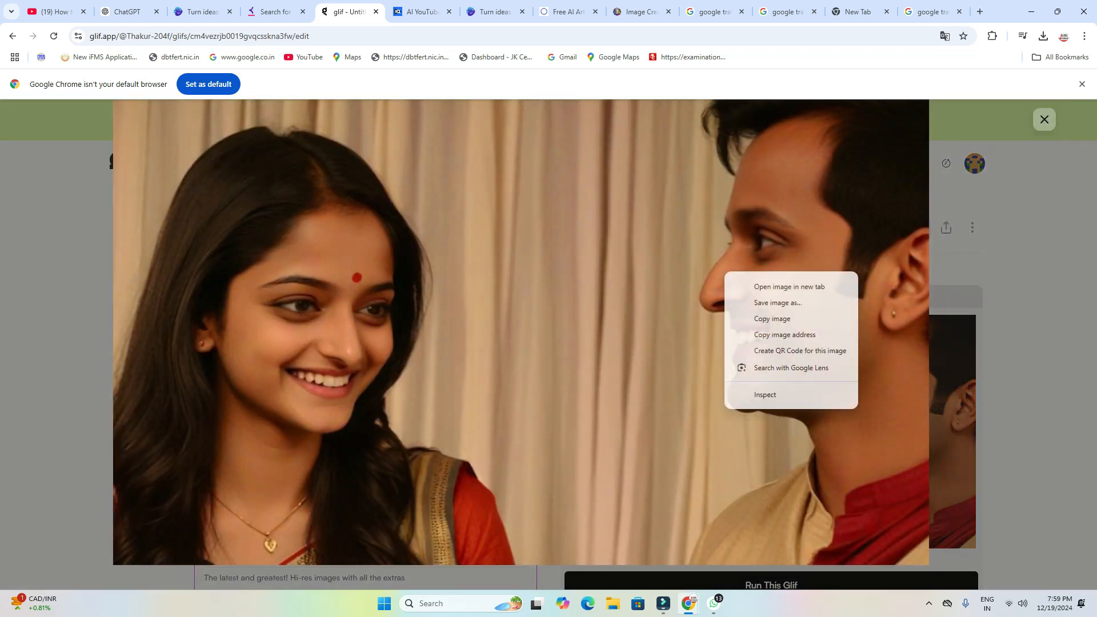
{"action": "left_click", "coordinate": [777, 302]}
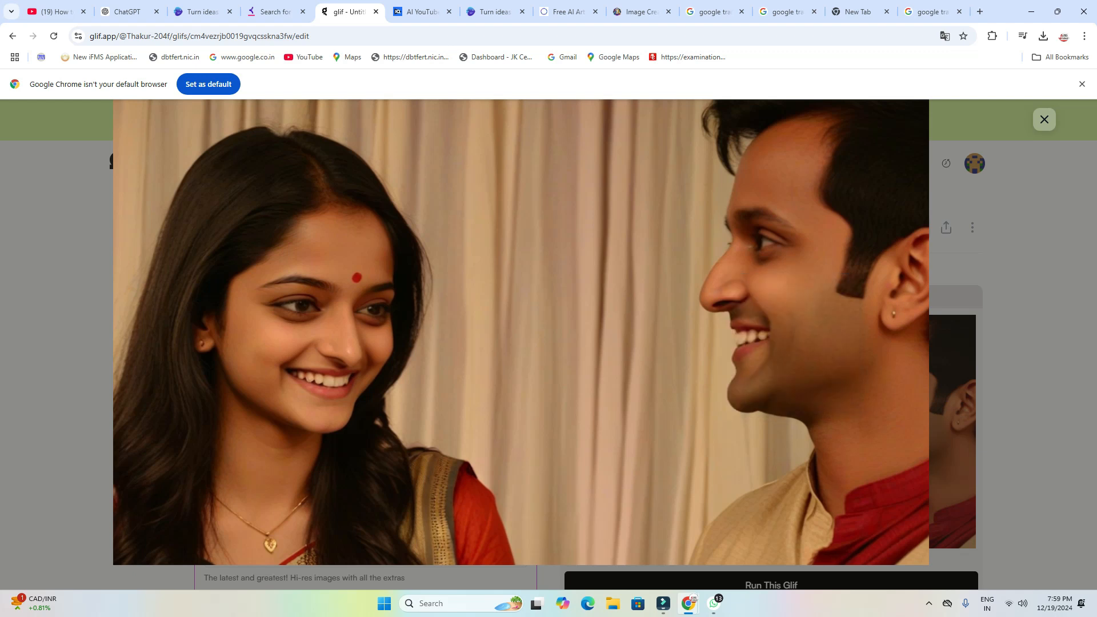
{"action": "left_click", "coordinate": [451, 286]}
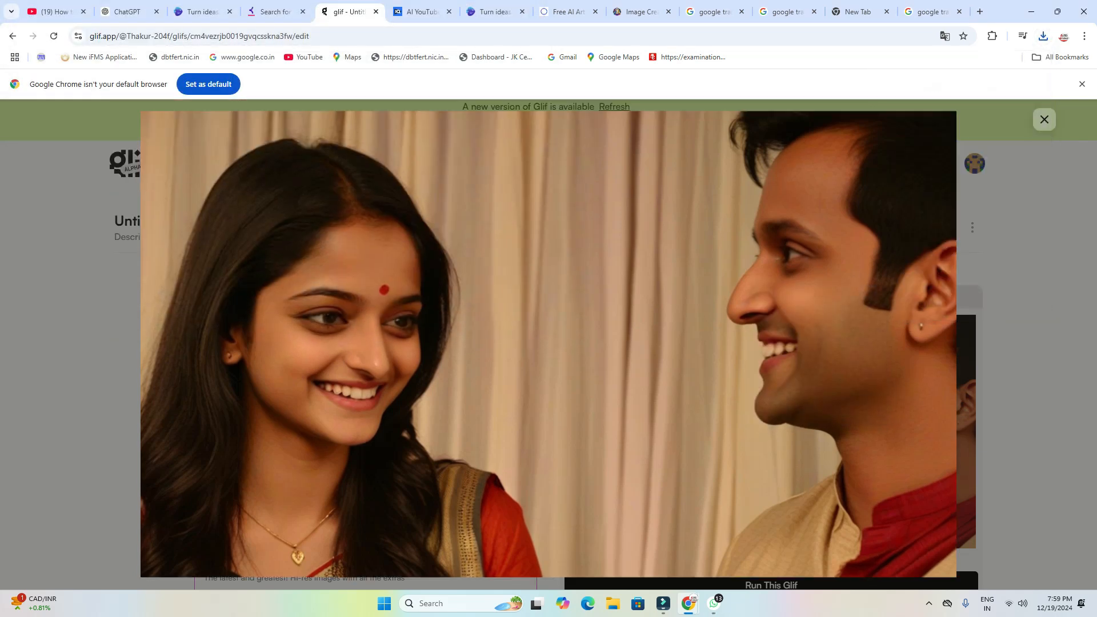
{"action": "left_click", "coordinate": [1044, 120]}
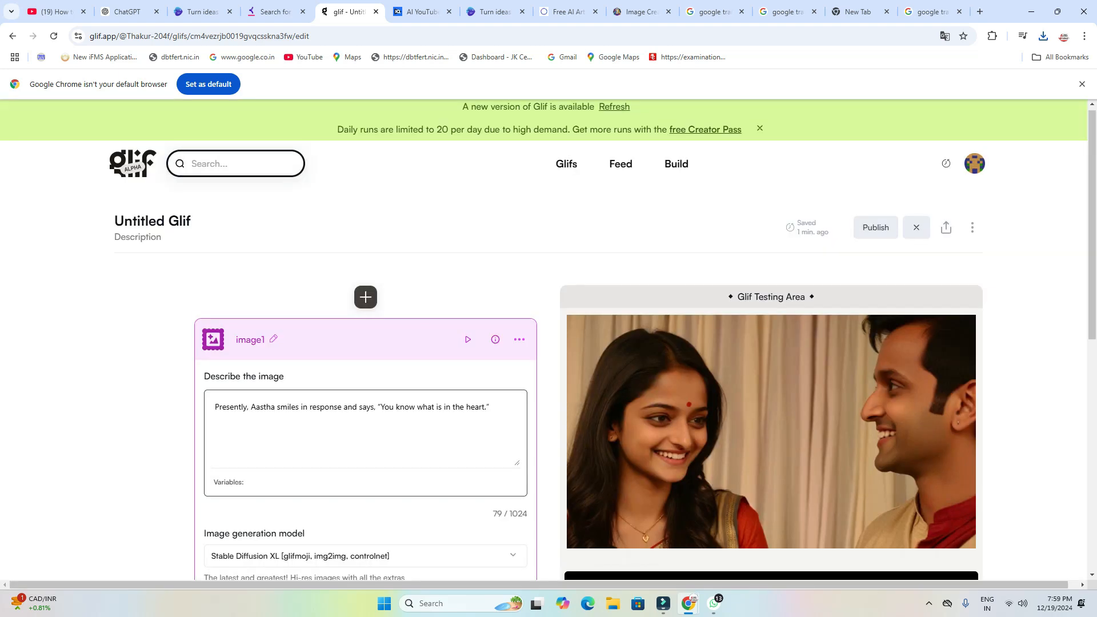
Step: Run the image1 block again with the same prompt, save the enlarged result, and close it
{"action": "left_click", "coordinate": [468, 339]}
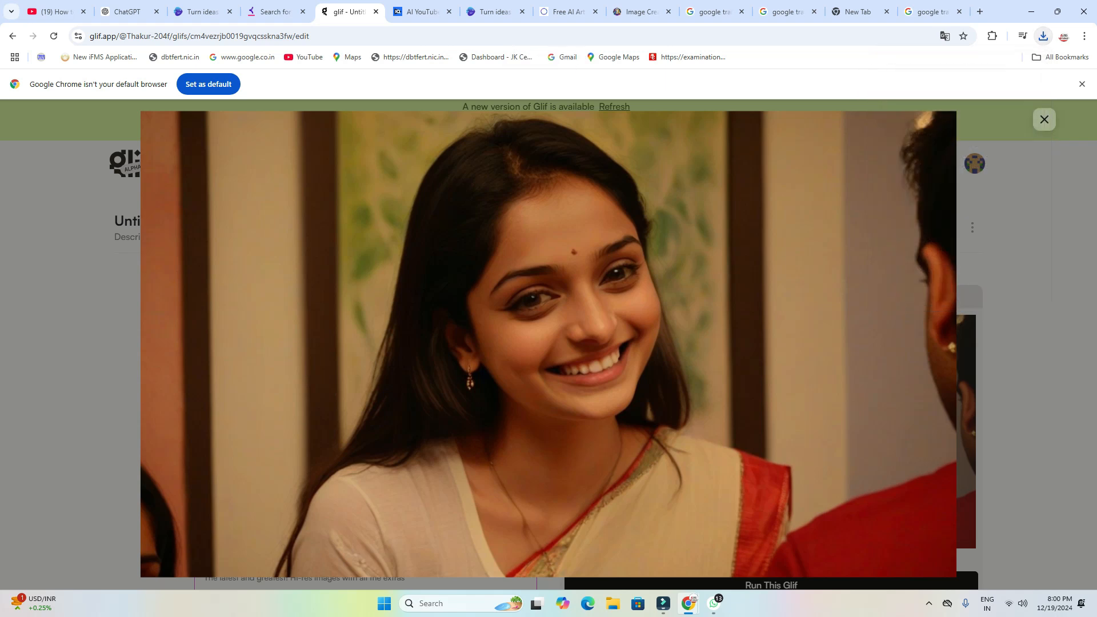
{"action": "left_click", "coordinate": [1045, 119]}
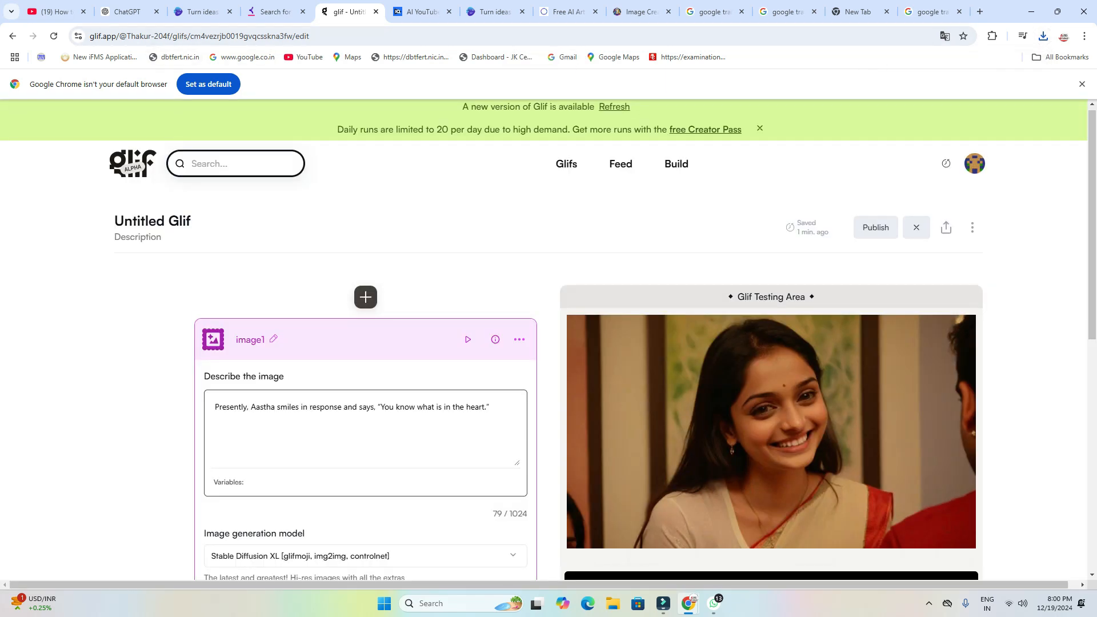
{"action": "left_click", "coordinate": [153, 221]}
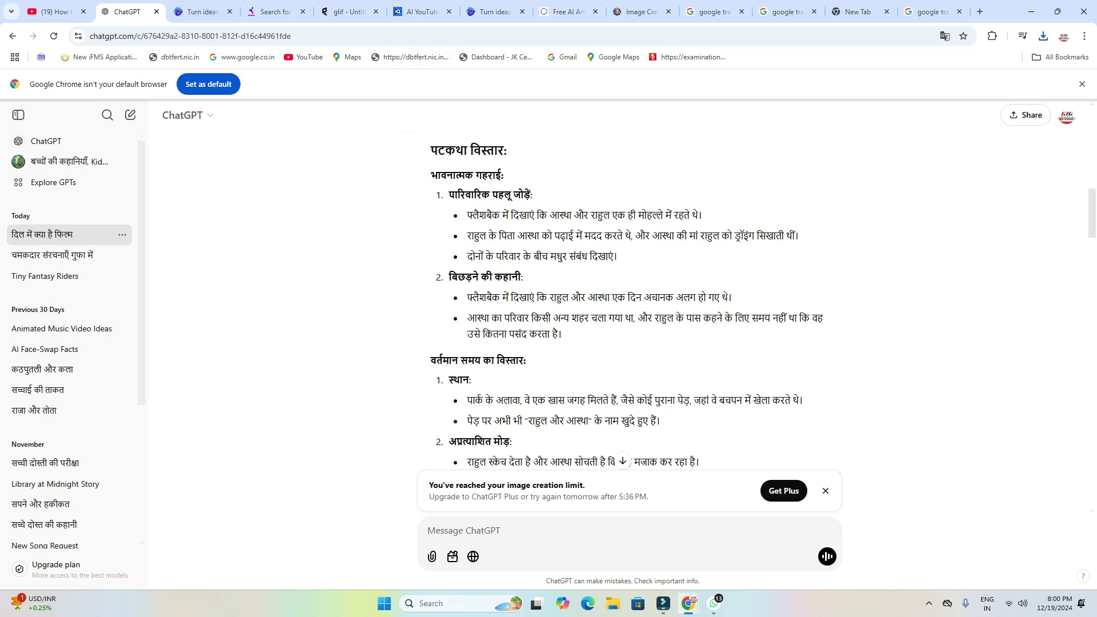
Step: Switch to Vidu, start an image-to-video creation, and upload the DALL-E serene park image from Downloads as its source
{"action": "key", "text": "ctrl+Tab"}
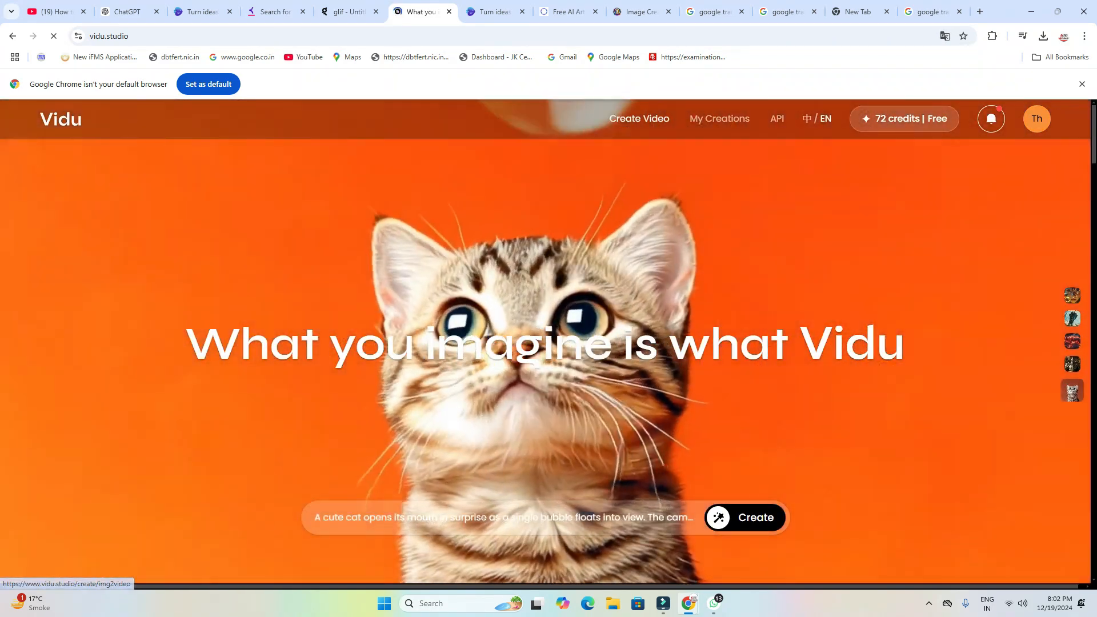
{"action": "left_click", "coordinate": [638, 119]}
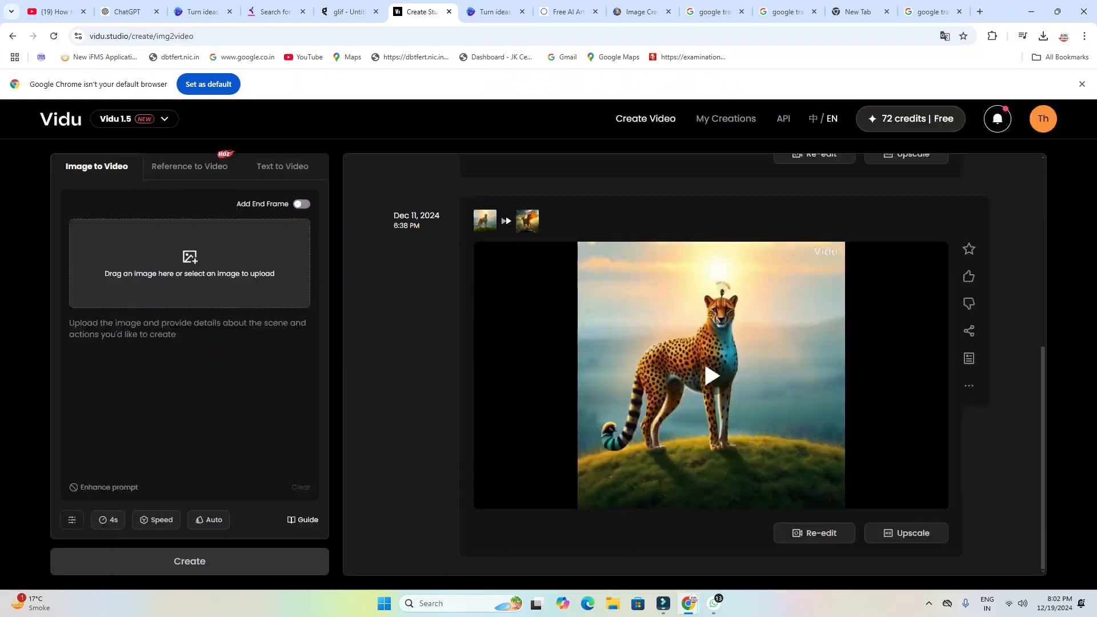
{"action": "left_click", "coordinate": [190, 261]}
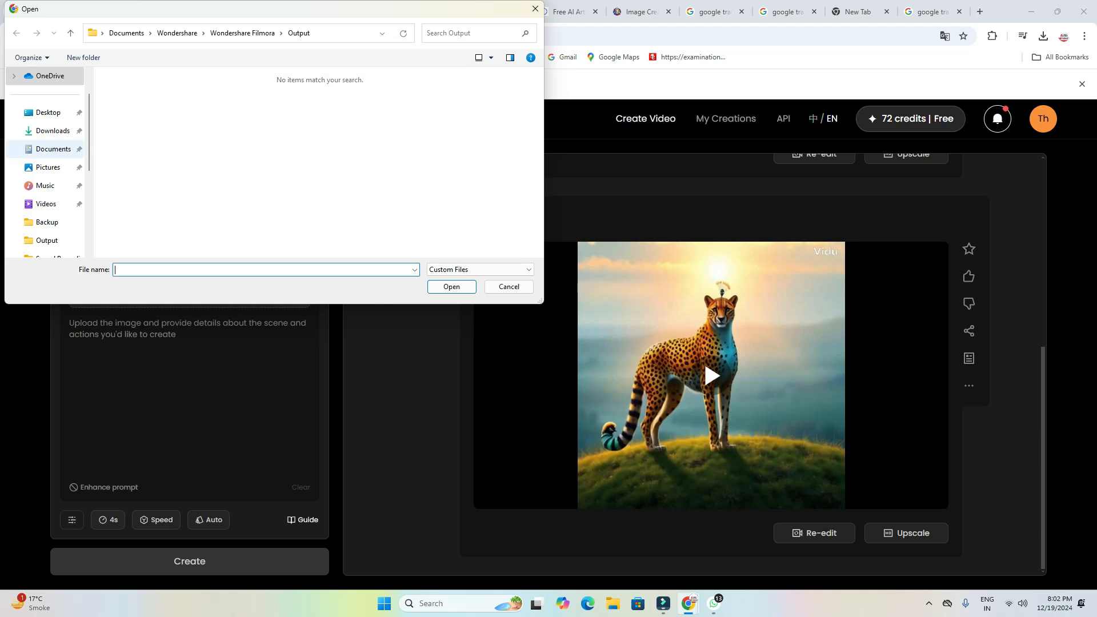
{"action": "left_click", "coordinate": [53, 130]}
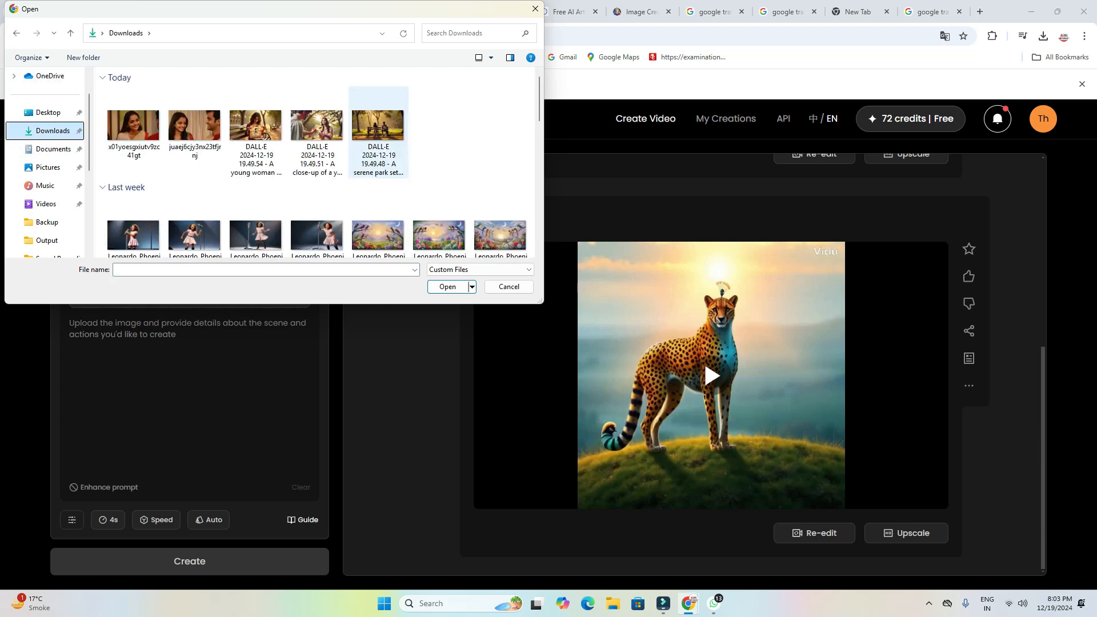
{"action": "double_click", "coordinate": [377, 125]}
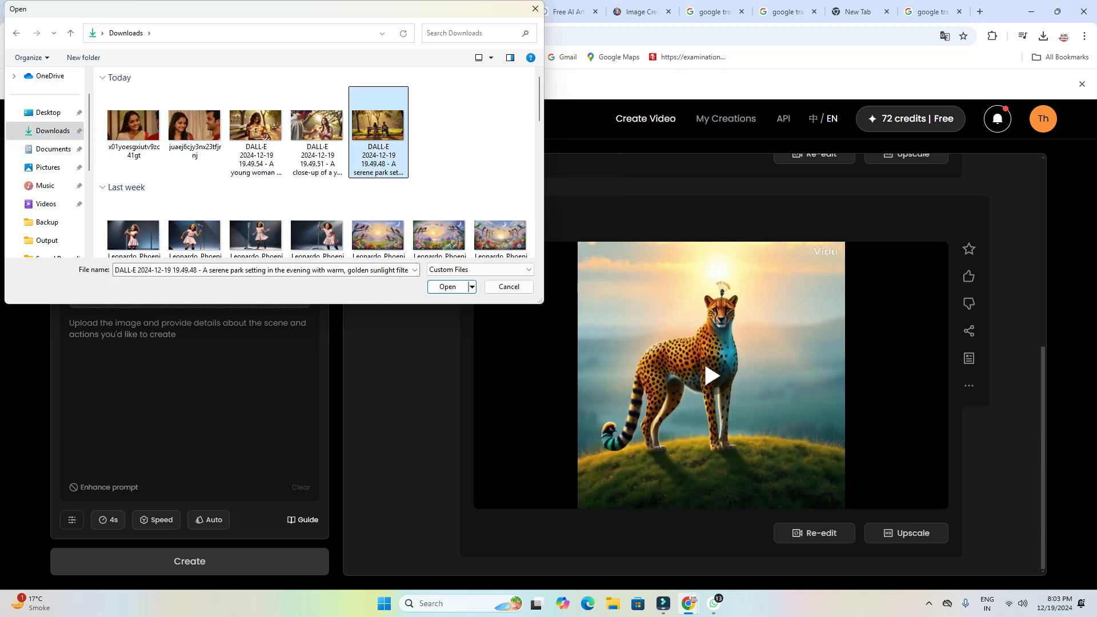
{"action": "left_click", "coordinate": [114, 328]}
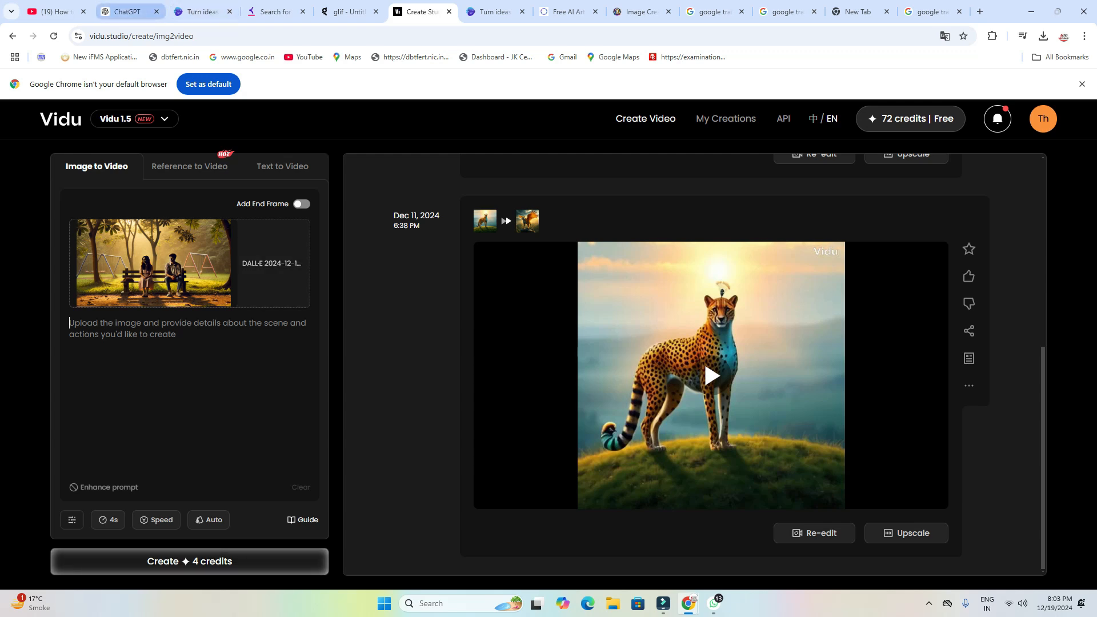
Step: Switch to ChatGPT and copy the second line of the script's opening scene, about the boy hesitating to speak
{"action": "left_click", "coordinate": [126, 11]}
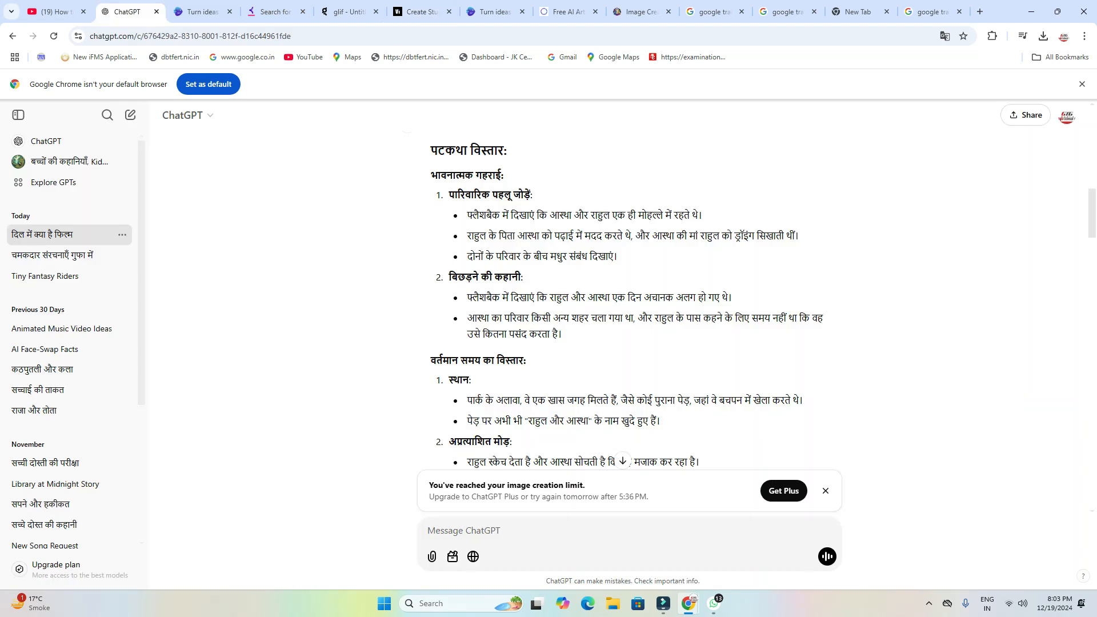
{"action": "scroll", "coordinate": [629, 297], "scroll_direction": "up", "scroll_amount": 15}
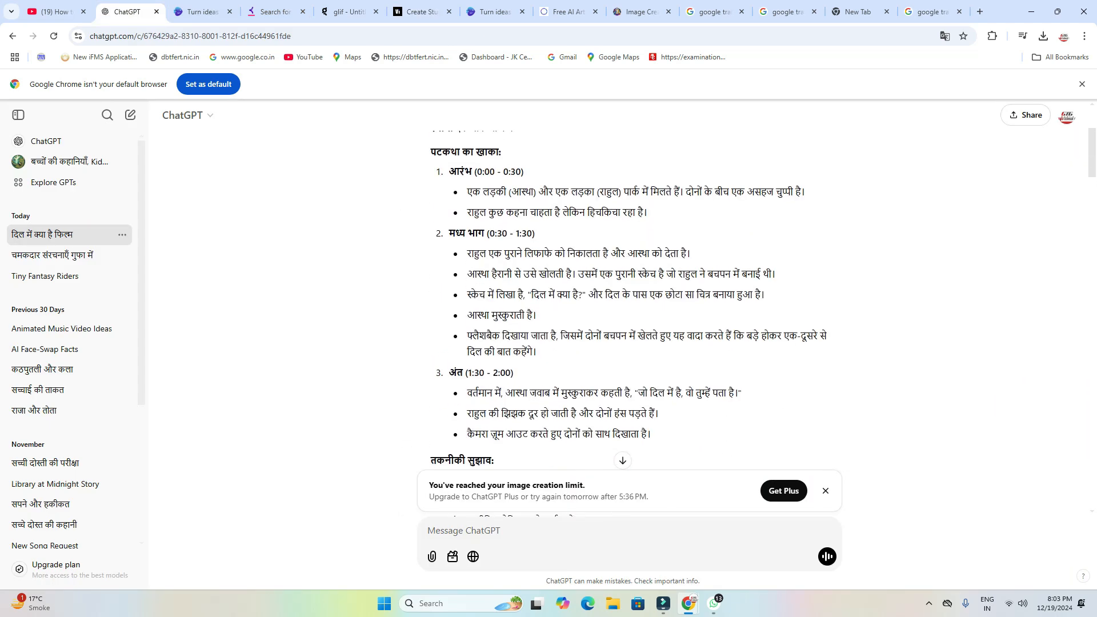
{"action": "scroll", "coordinate": [620, 327], "scroll_direction": "down", "scroll_amount": 3}
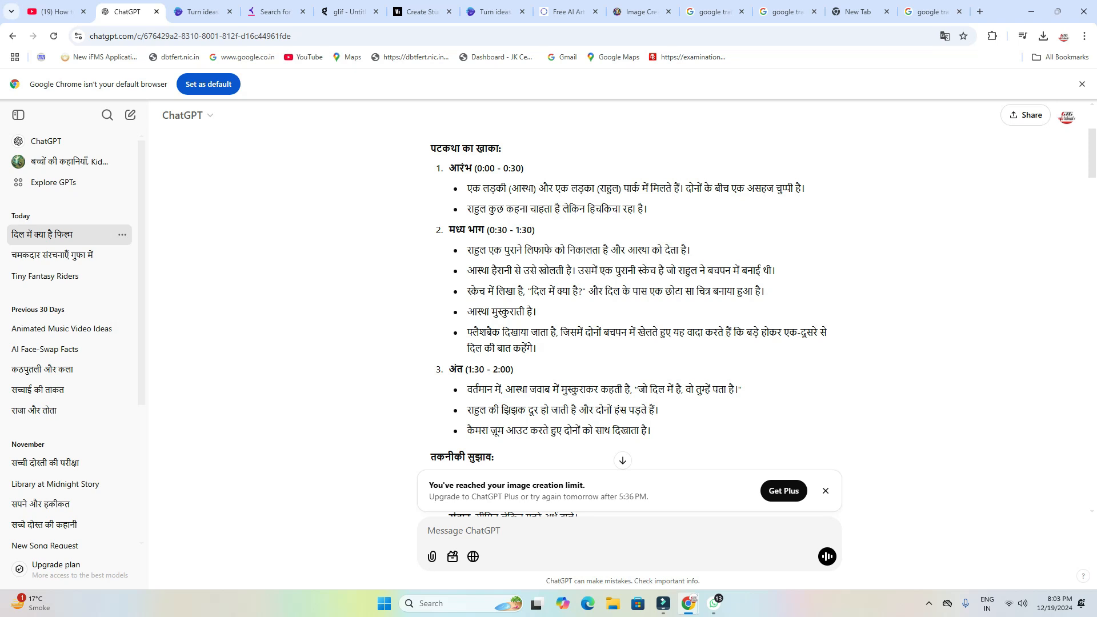
{"action": "left_click_drag", "start_coordinate": [647, 209], "coordinate": [473, 209]}
{"action": "right_click", "coordinate": [472, 209]}
{"action": "left_click", "coordinate": [497, 218]}
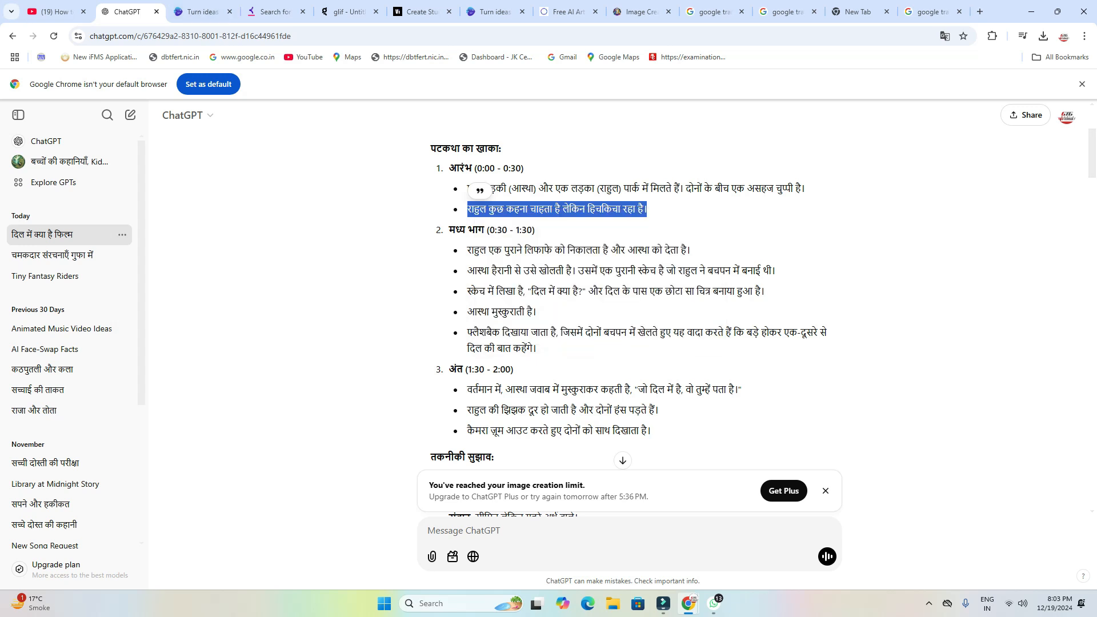
Step: Enter the copied Hindi line as the Vidu prompt for the park image and create the 4-second video
{"action": "left_click", "coordinate": [57, 11]}
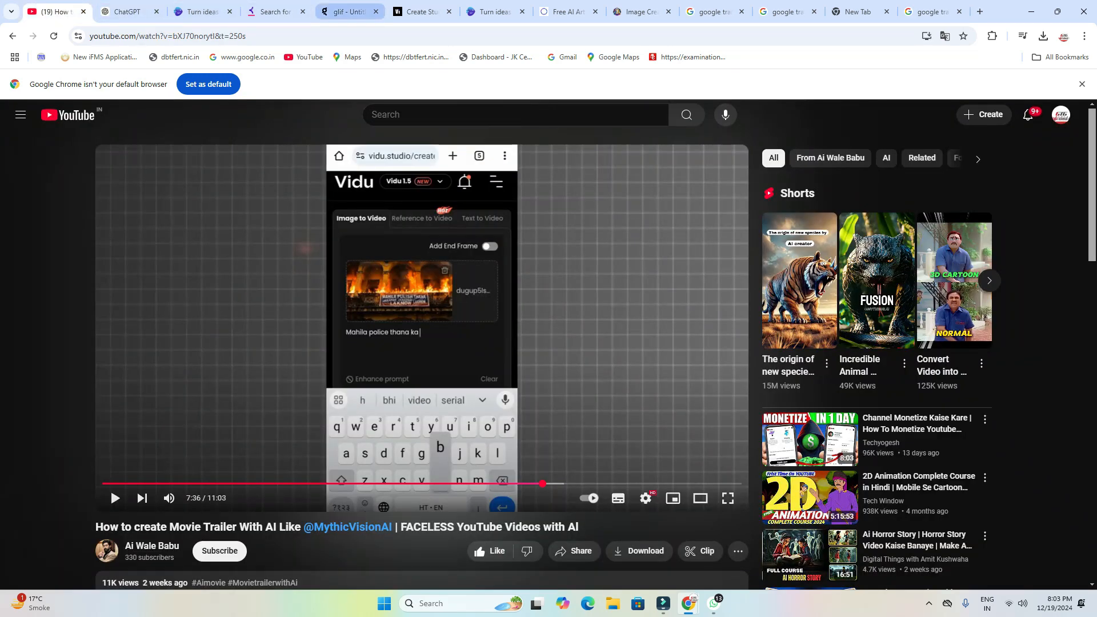
{"action": "left_click", "coordinate": [423, 11]}
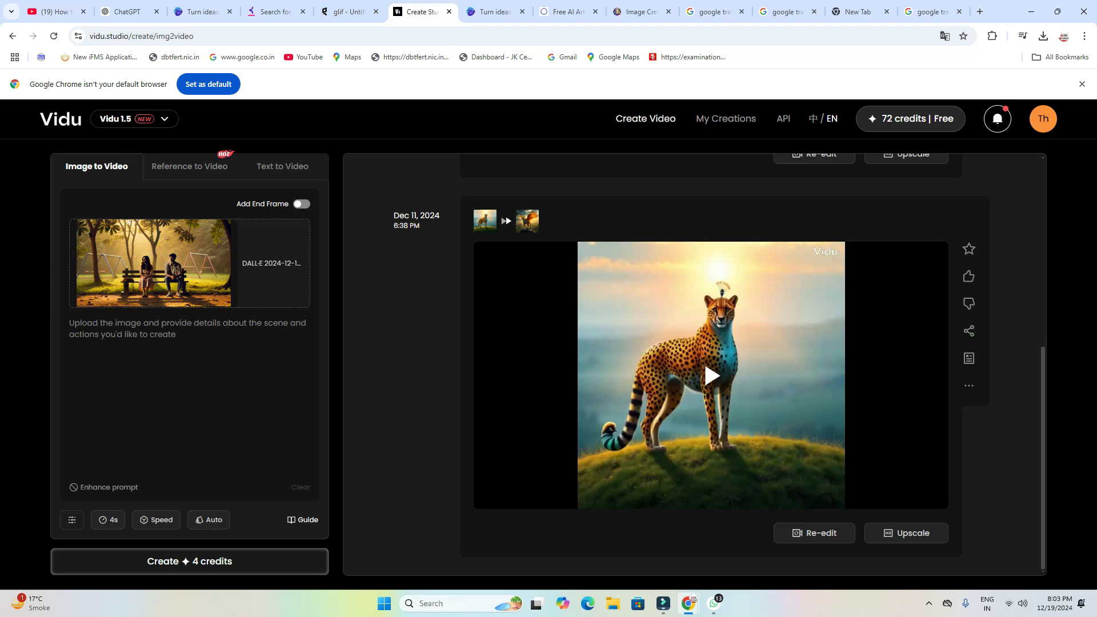
{"action": "type", "text": "राहुल कुछ कहना चाहता है लेकिन हिचकिचा रहा है।"}
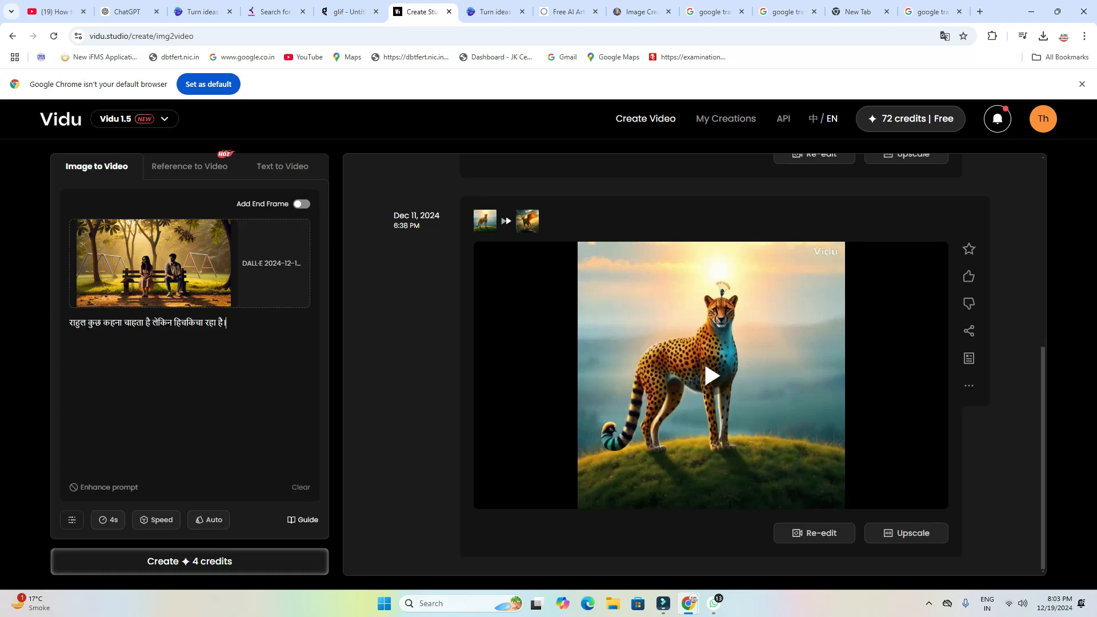
{"action": "left_click", "coordinate": [189, 561]}
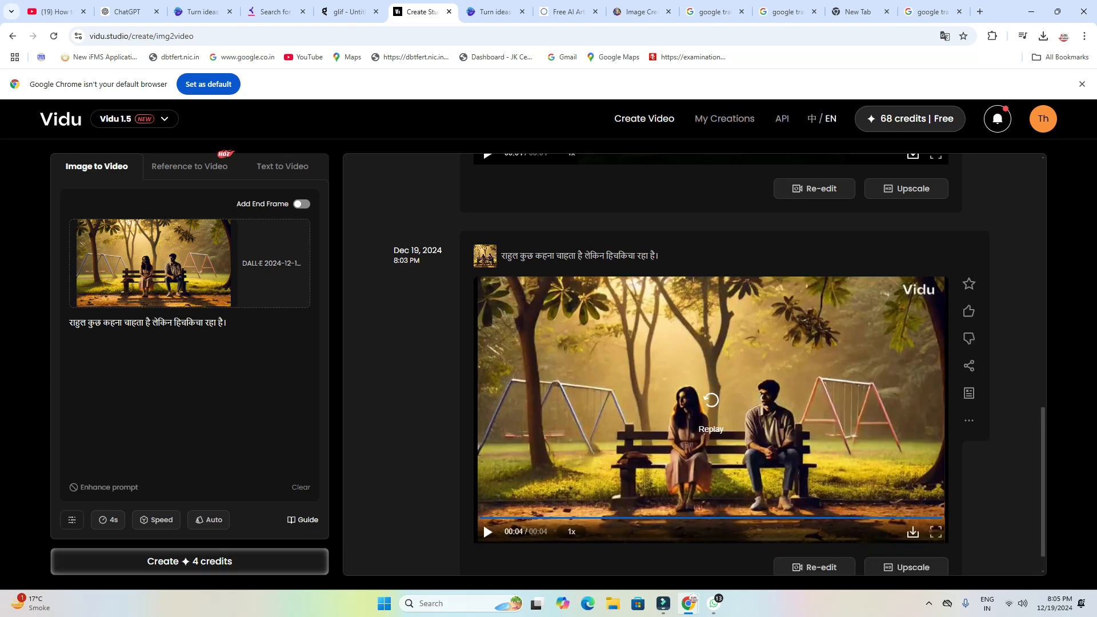
{"action": "left_click", "coordinate": [482, 522]}
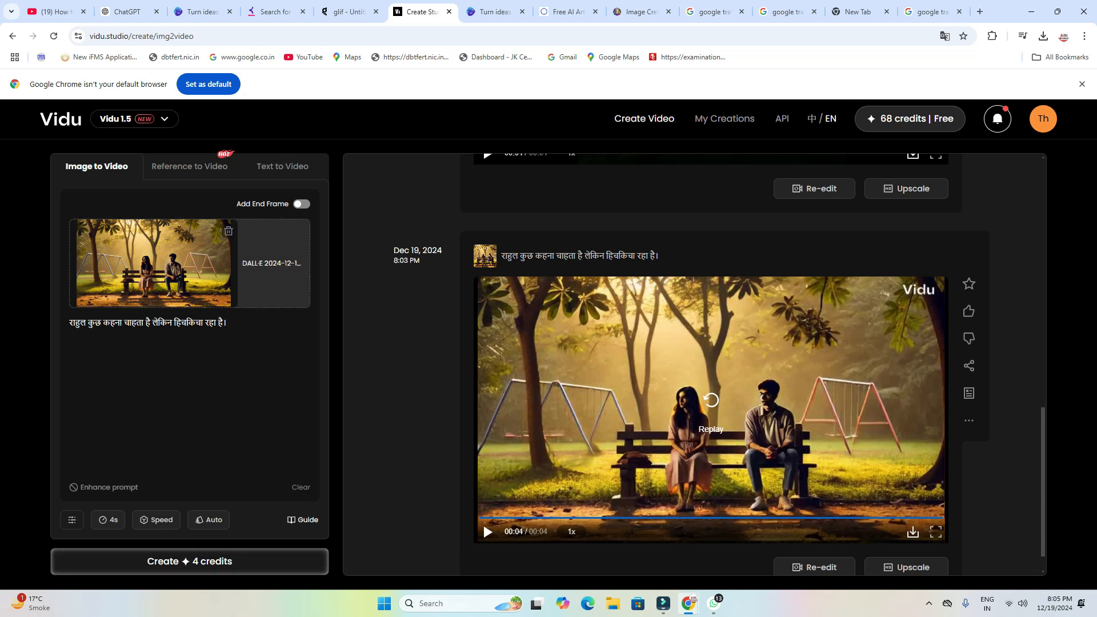
Step: Remove the park image from the creation form and download the finished park video to Downloads under its suggested name
{"action": "left_click", "coordinate": [228, 231]}
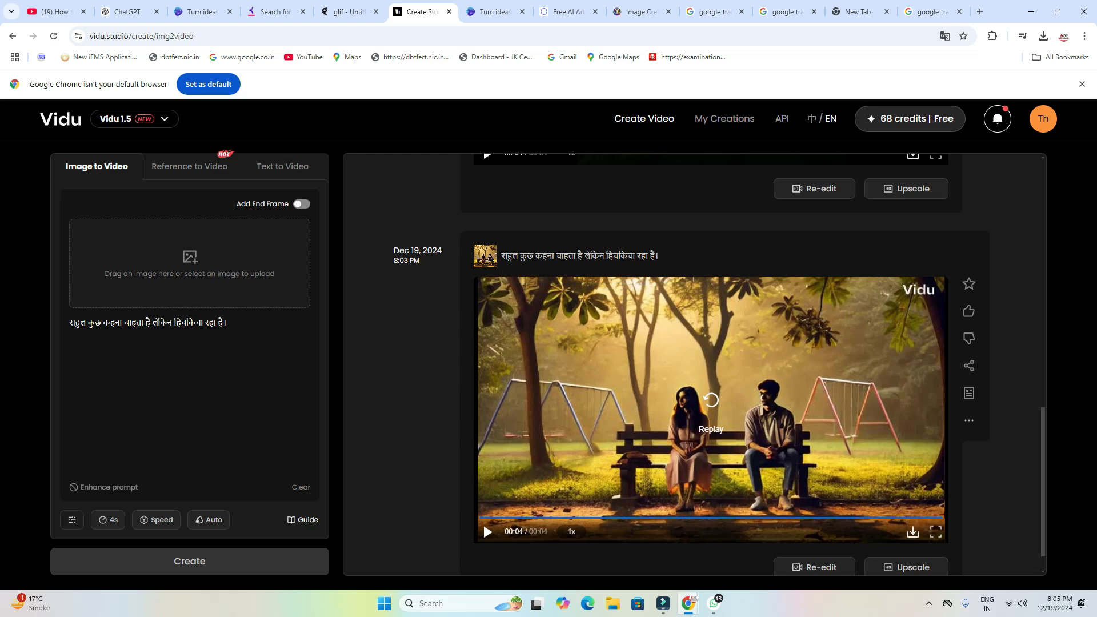
{"action": "left_click", "coordinate": [969, 420]}
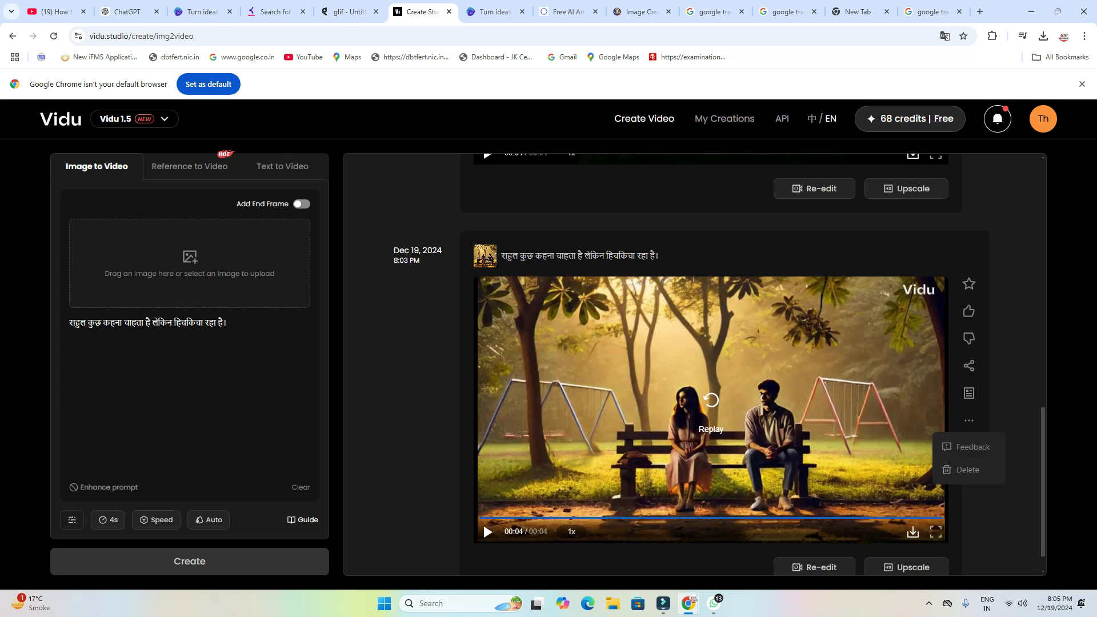
{"action": "scroll", "coordinate": [482, 522], "scroll_direction": "down", "scroll_amount": 1}
{"action": "left_click", "coordinate": [912, 497]}
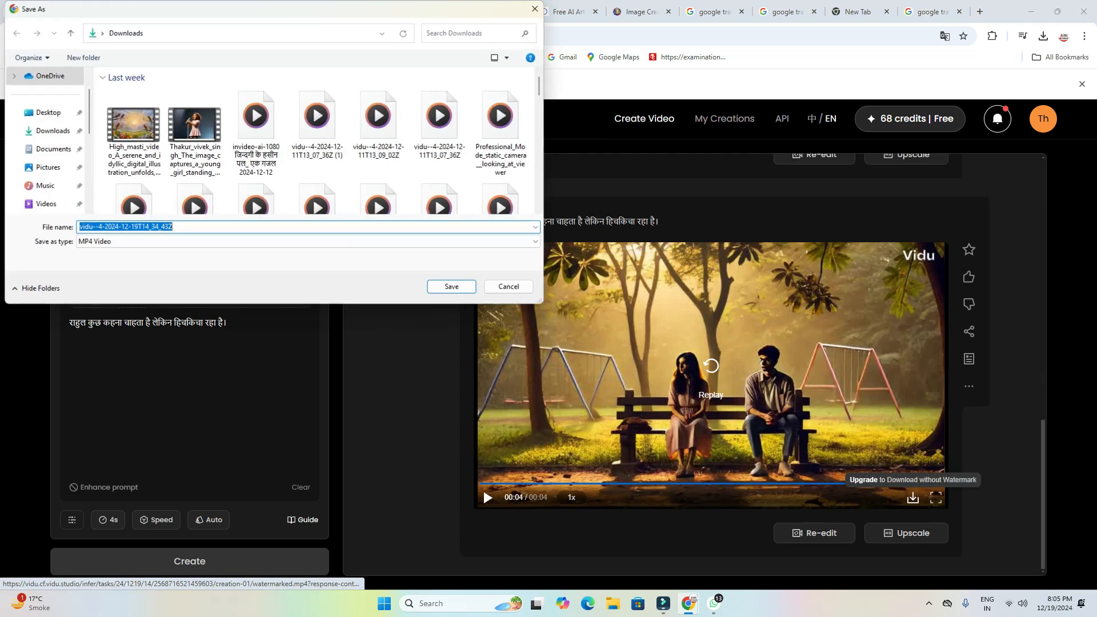
{"action": "key", "text": "Return"}
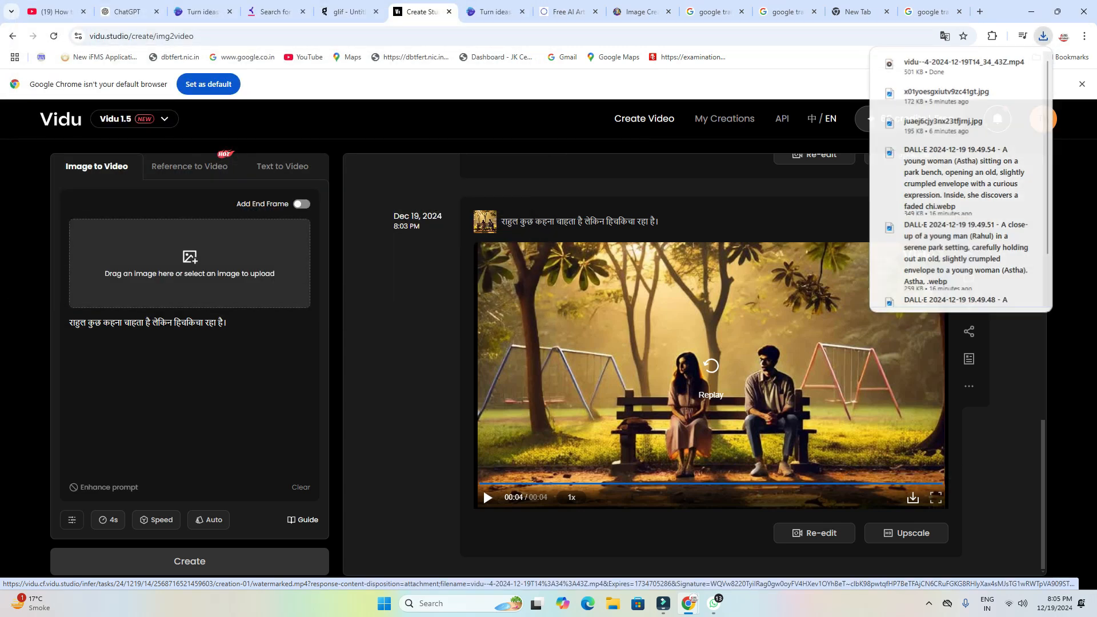
Step: Upload the DALL-E close-up envelope image as the Vidu source, and copy the ChatGPT script line about handing over the old envelope
{"action": "left_click", "coordinate": [190, 263]}
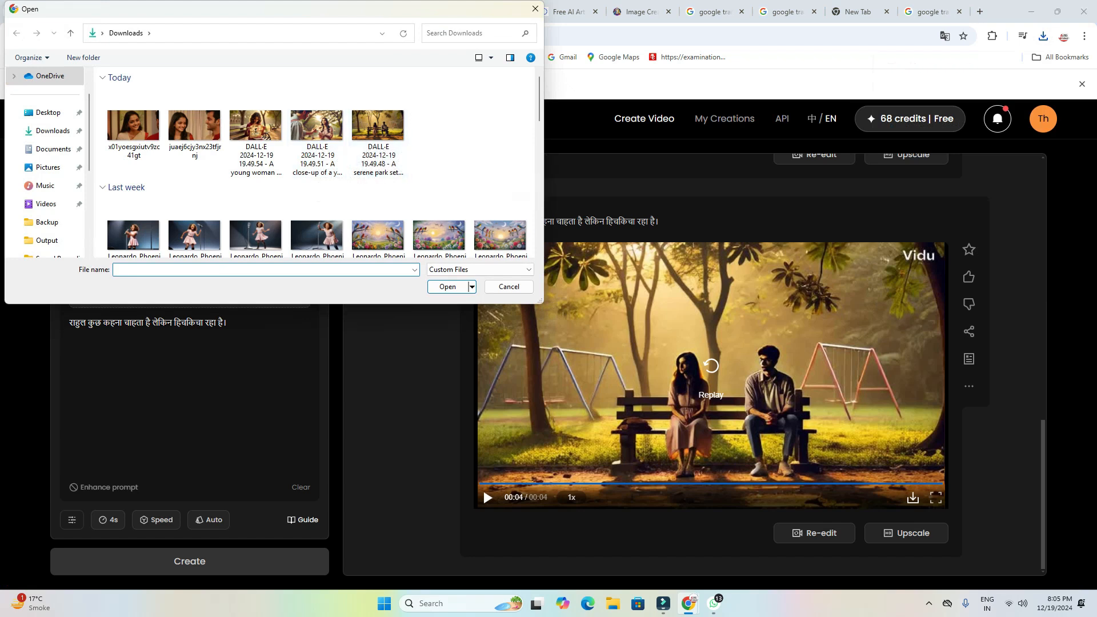
{"action": "double_click", "coordinate": [317, 129]}
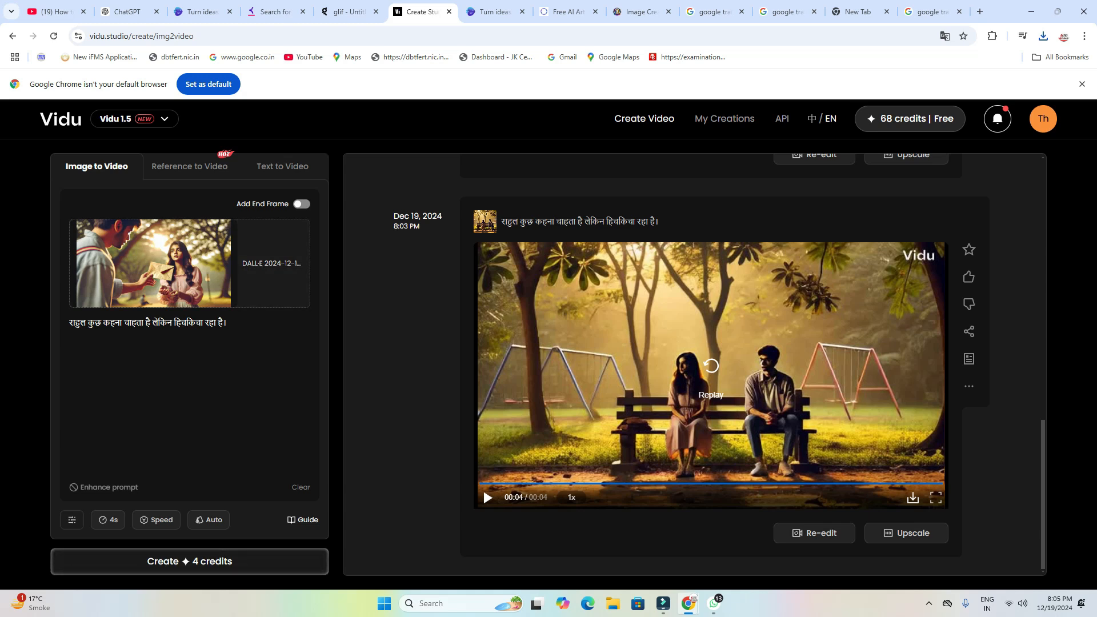
{"action": "left_click", "coordinate": [126, 11]}
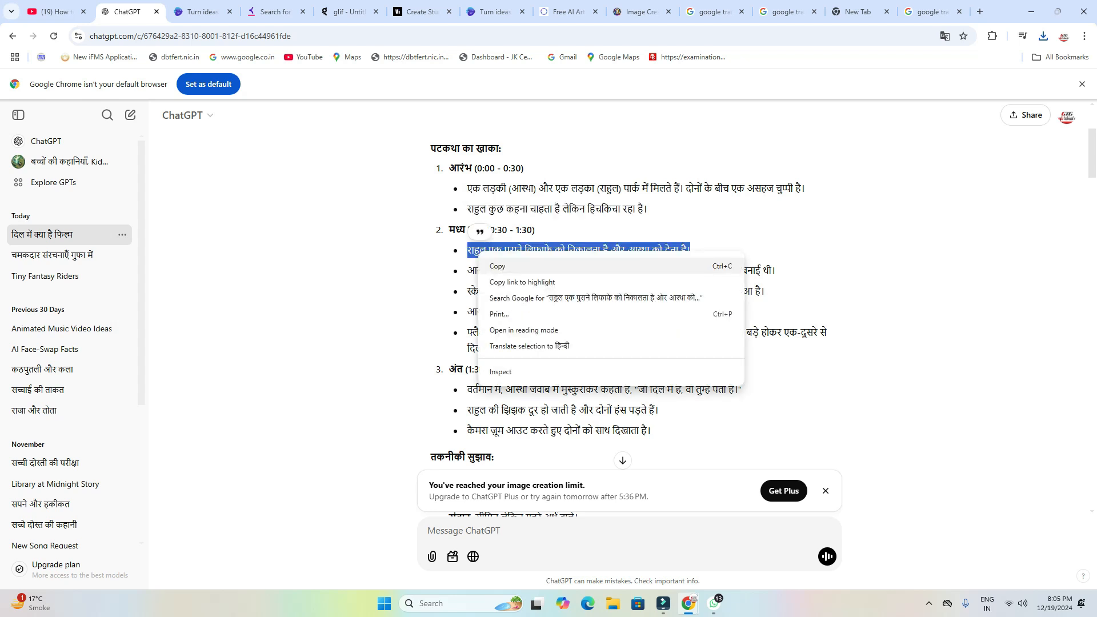
{"action": "left_click", "coordinate": [497, 266]}
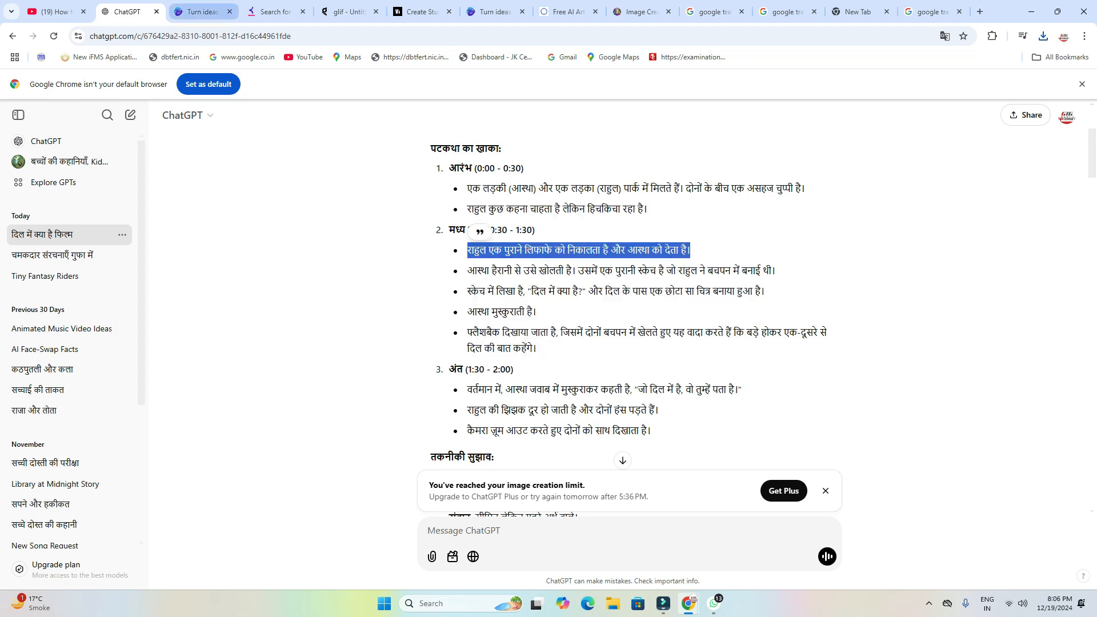
Step: Switch to Vidu, replace the prompt with the copied Hindi envelope line, and create the 4-second video
{"action": "left_click", "coordinate": [202, 11]}
{"action": "left_click", "coordinate": [348, 11]}
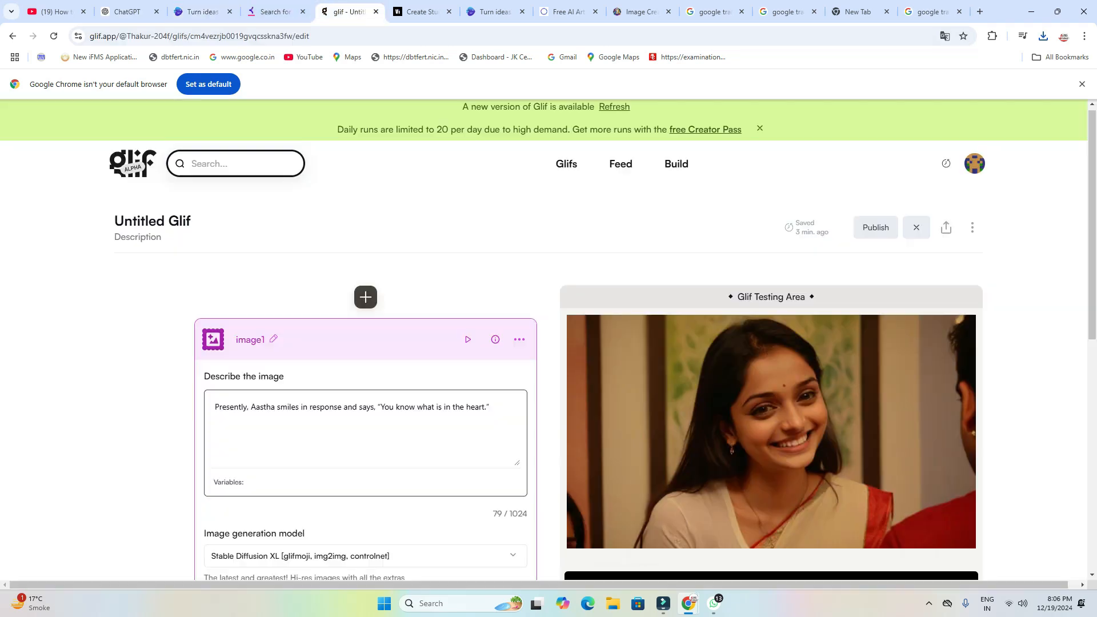
{"action": "left_click", "coordinate": [421, 12]}
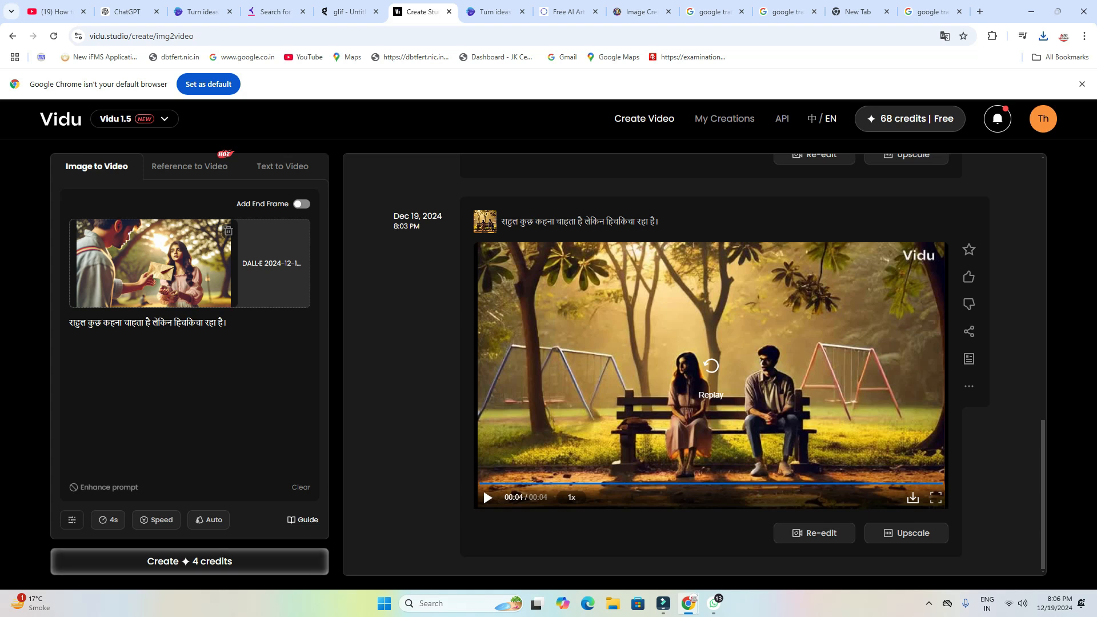
{"action": "left_click_drag", "start_coordinate": [228, 324], "coordinate": [68, 324]}
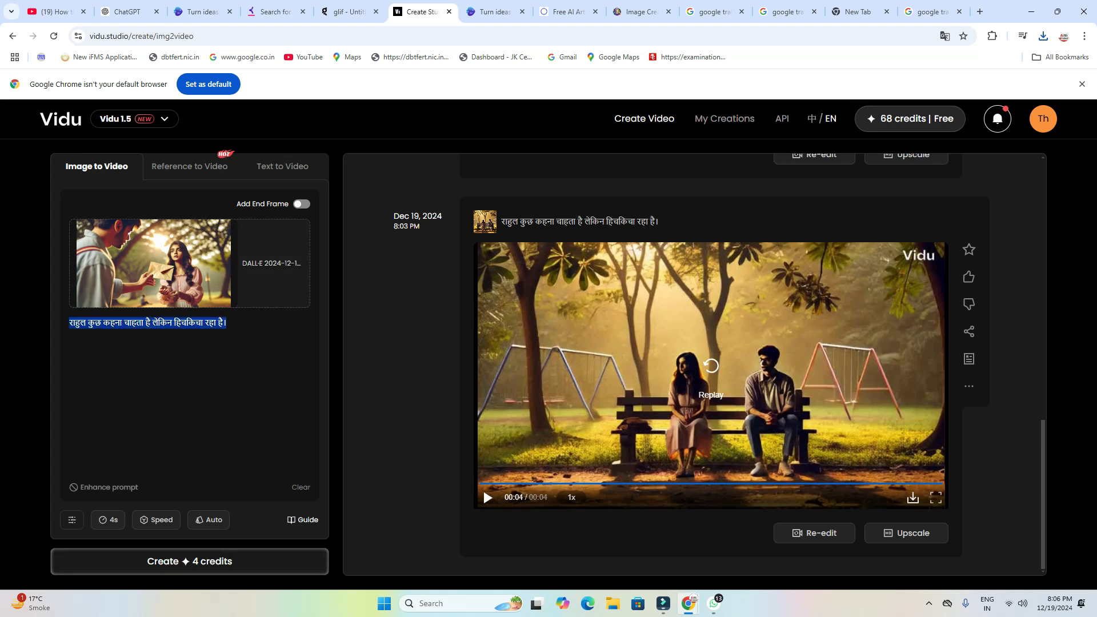
{"action": "key", "text": "ctrl+v"}
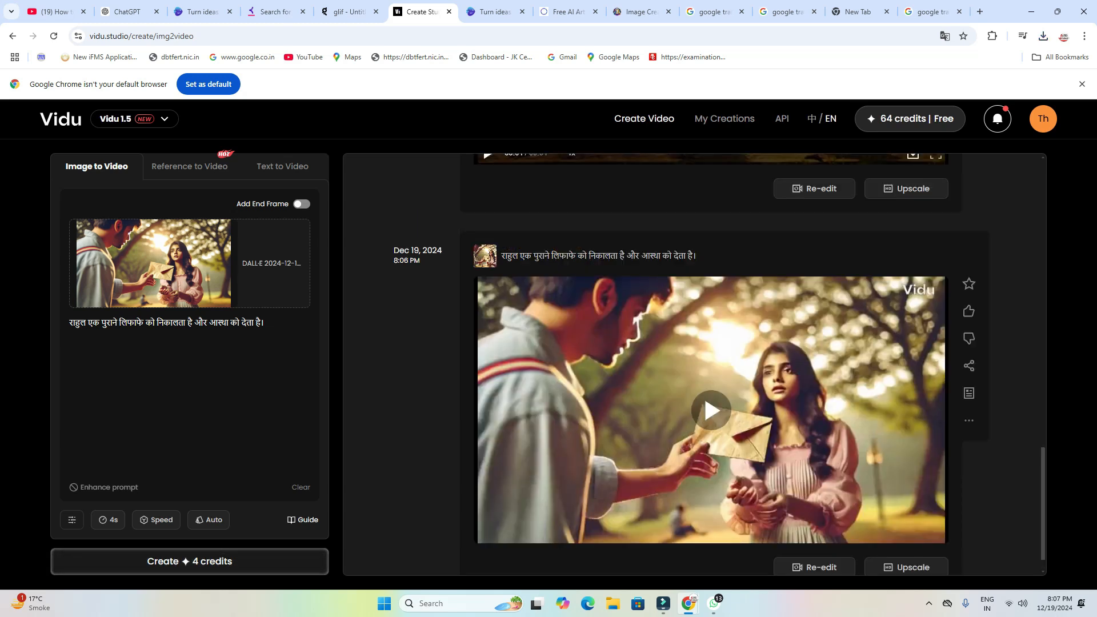
Step: Play the finished envelope video and download it to Downloads under its suggested name
{"action": "left_click", "coordinate": [711, 410]}
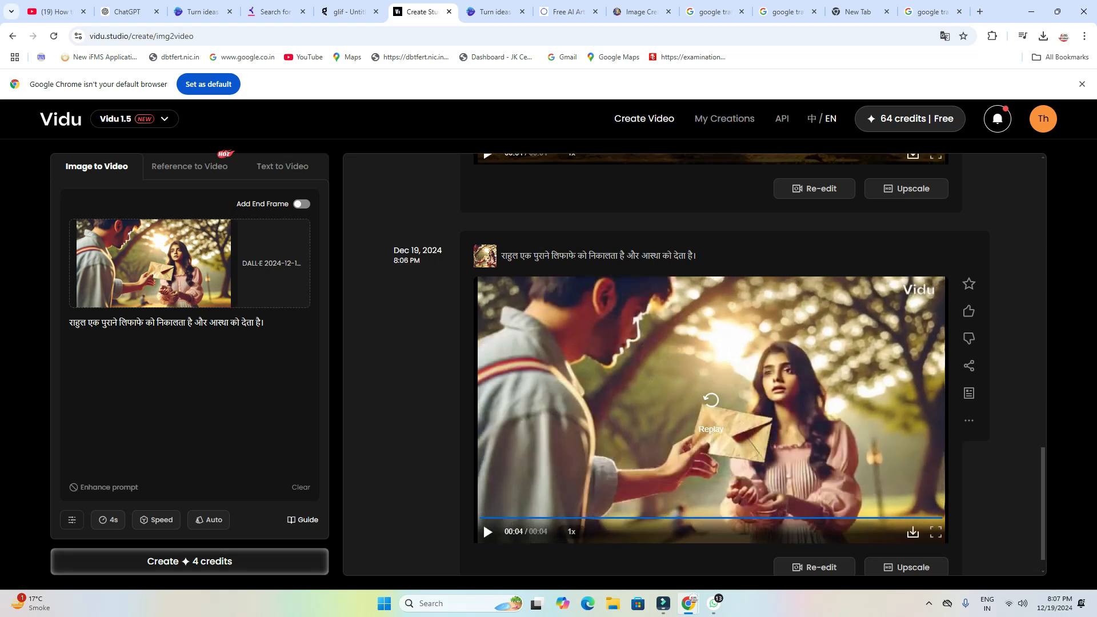
{"action": "left_click", "coordinate": [912, 532]}
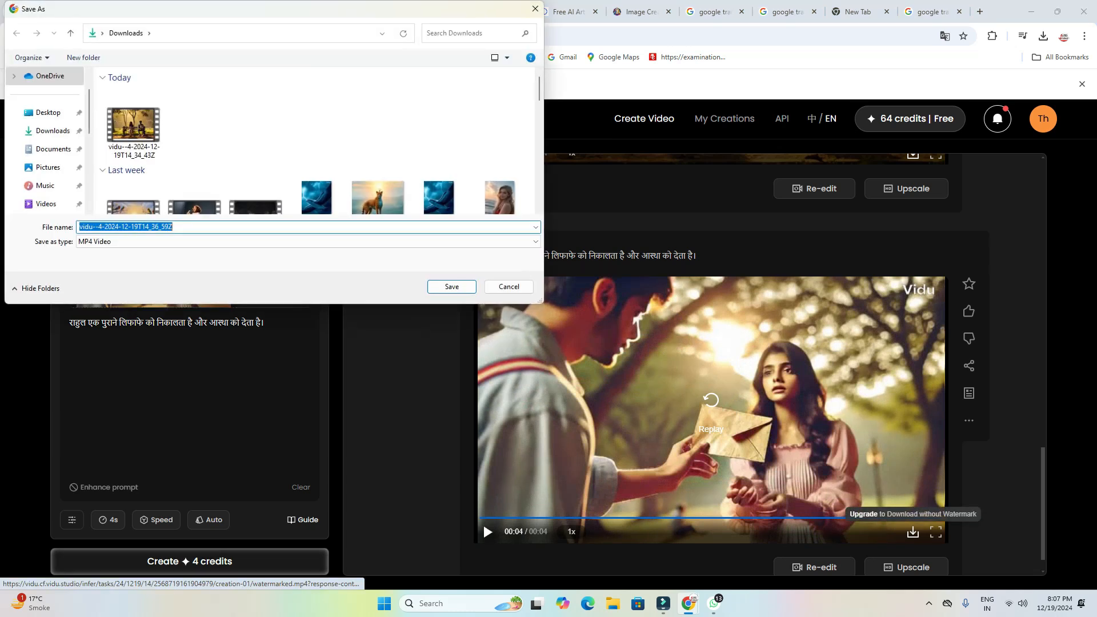
{"action": "key", "text": "Return"}
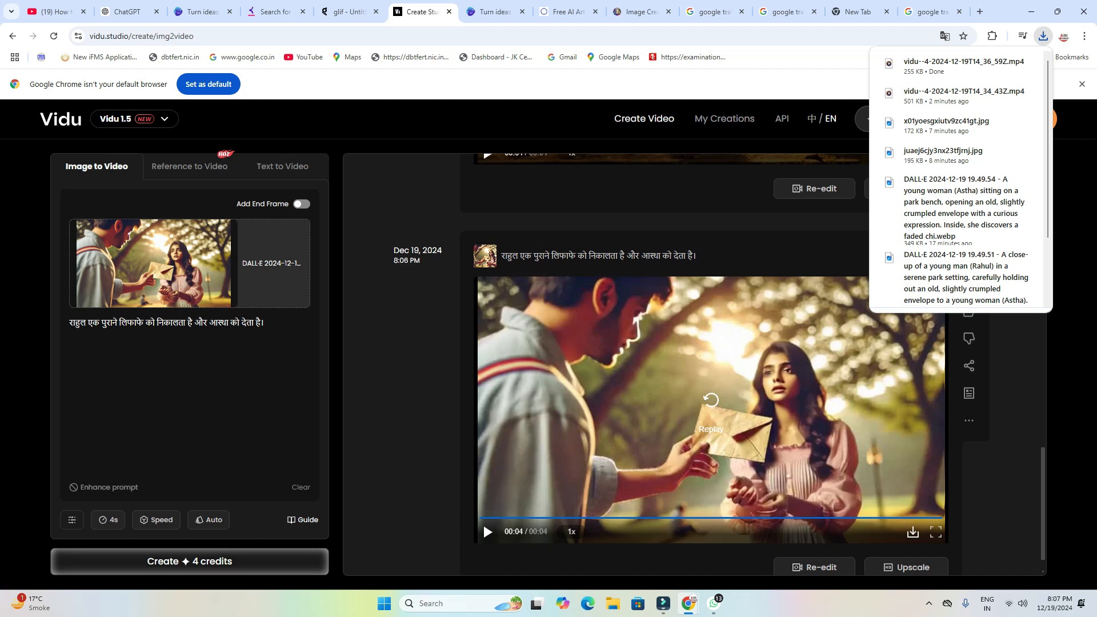
Step: Replace the source image with the DALL-E image of the young woman sitting on a park bench
{"action": "left_click", "coordinate": [228, 230]}
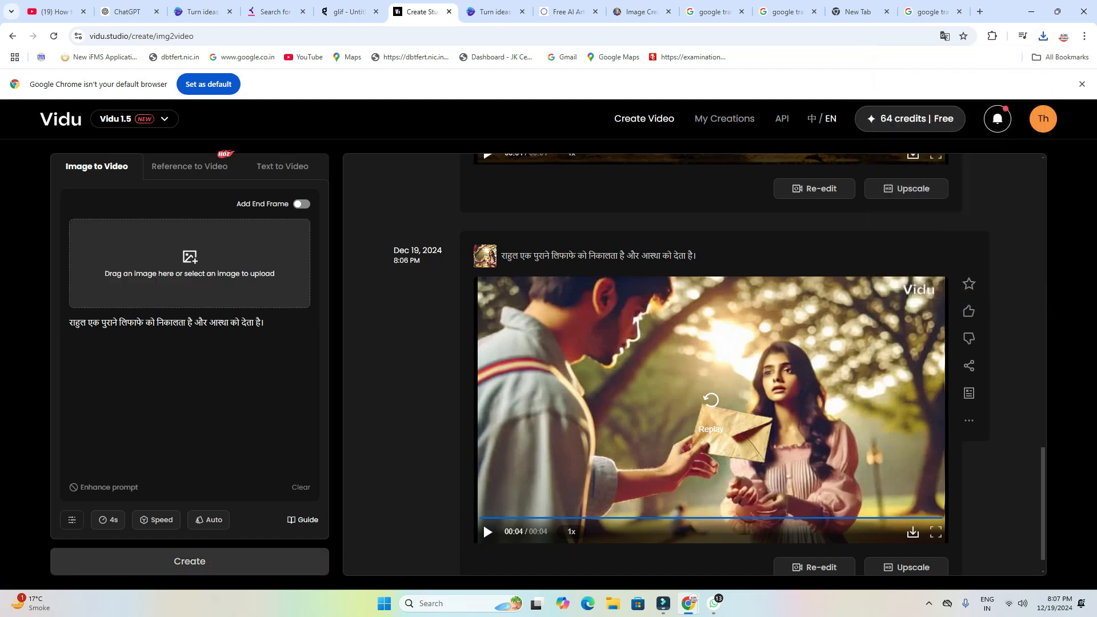
{"action": "left_click", "coordinate": [200, 254]}
{"action": "double_click", "coordinate": [256, 126]}
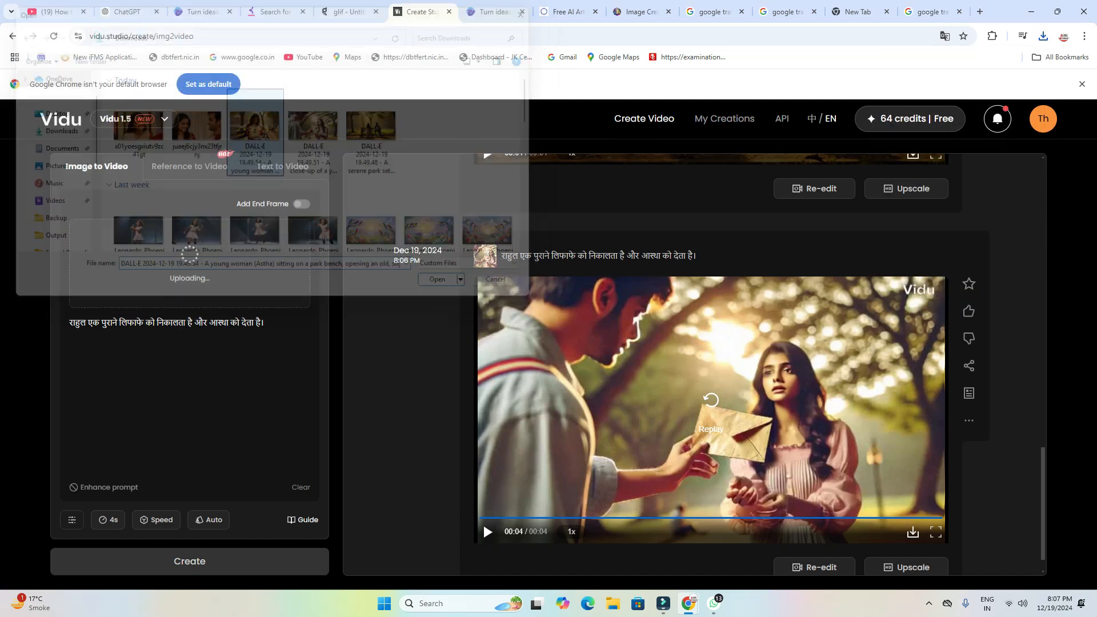
Step: Switch to ChatGPT and copy the middle-scene line about the girl opening the envelope and finding the childhood sketch
{"action": "key", "text": "ctrl+2"}
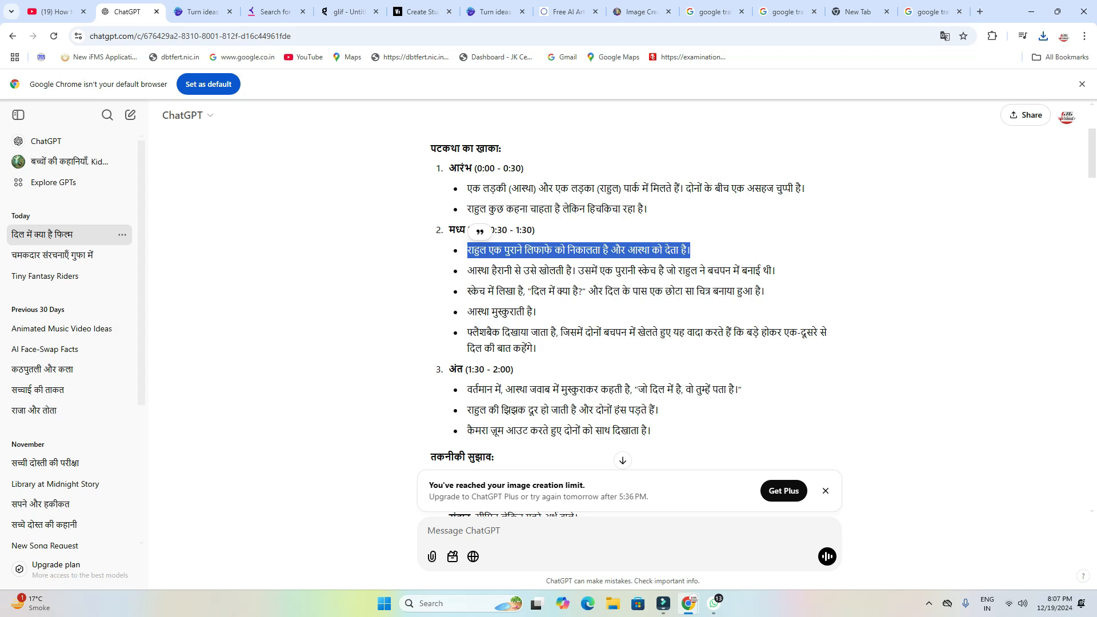
{"action": "left_click_drag", "start_coordinate": [778, 271], "coordinate": [466, 270]}
{"action": "right_click", "coordinate": [489, 273]}
{"action": "left_click", "coordinate": [509, 287]}
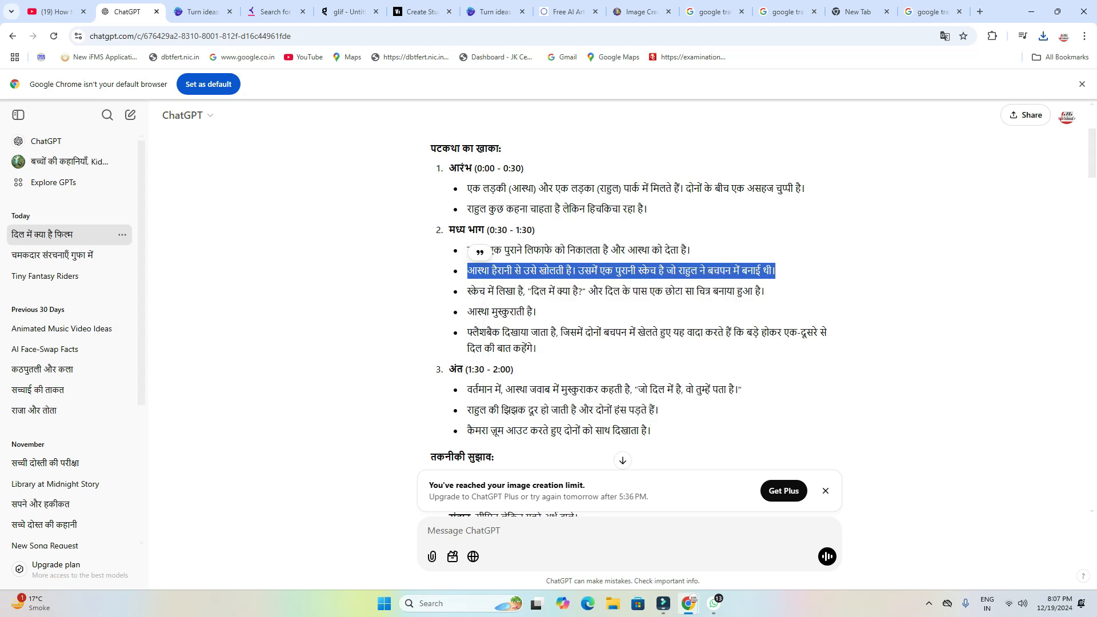
Step: Create the 4-second Vidu video with the copied sketch line as its prompt, and download the result under its suggested name
{"action": "left_click", "coordinate": [423, 11]}
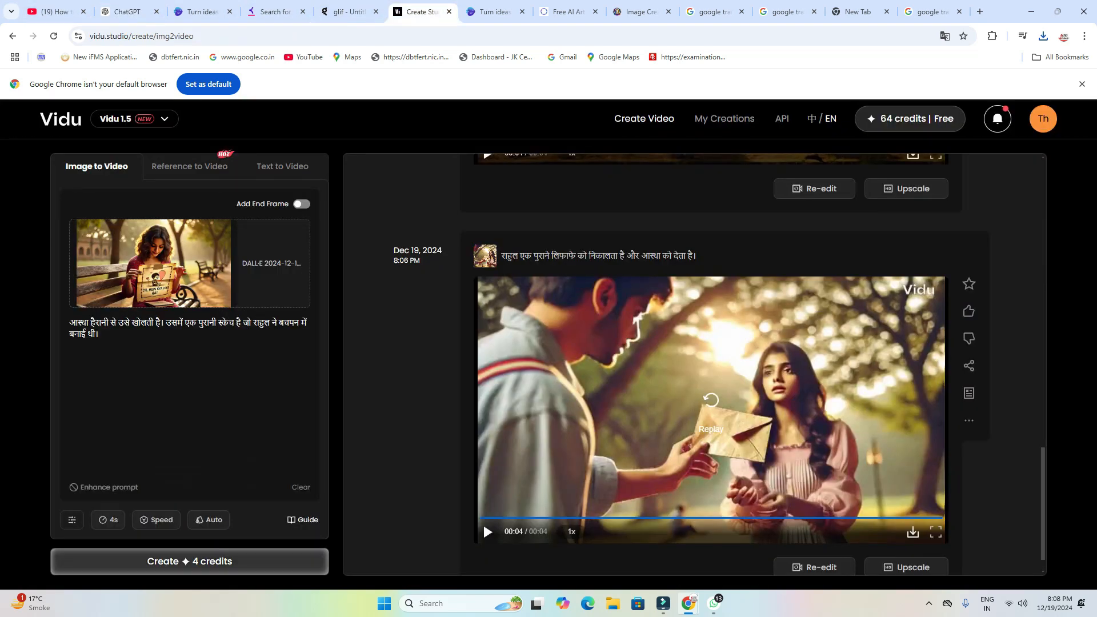
{"action": "left_click", "coordinate": [190, 561]}
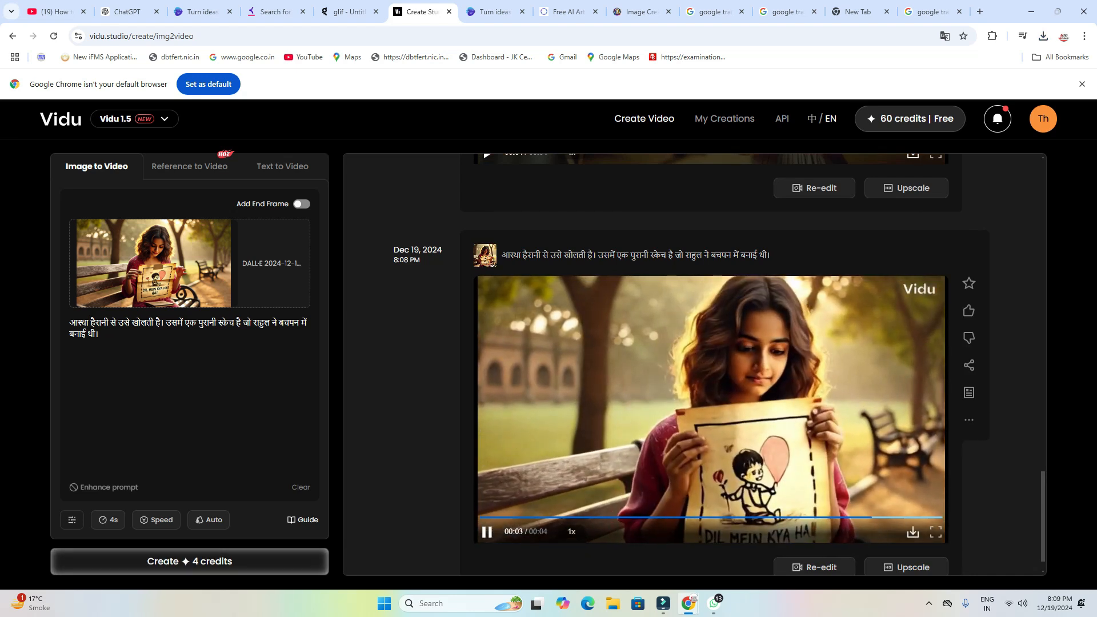
{"action": "left_click", "coordinate": [912, 532]}
{"action": "key", "text": "Return"}
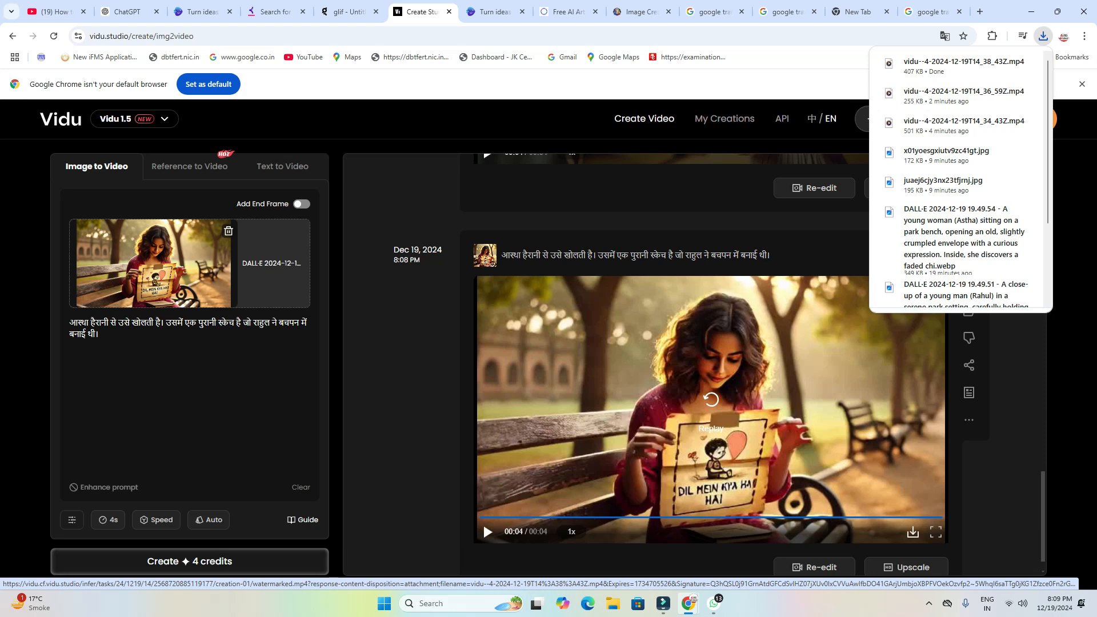
Step: Remove the bench image from the creation form and clear the old prompt text
{"action": "left_click", "coordinate": [228, 231]}
{"action": "key", "text": "ctrl+a"}
{"action": "key", "text": "BackSpace"}
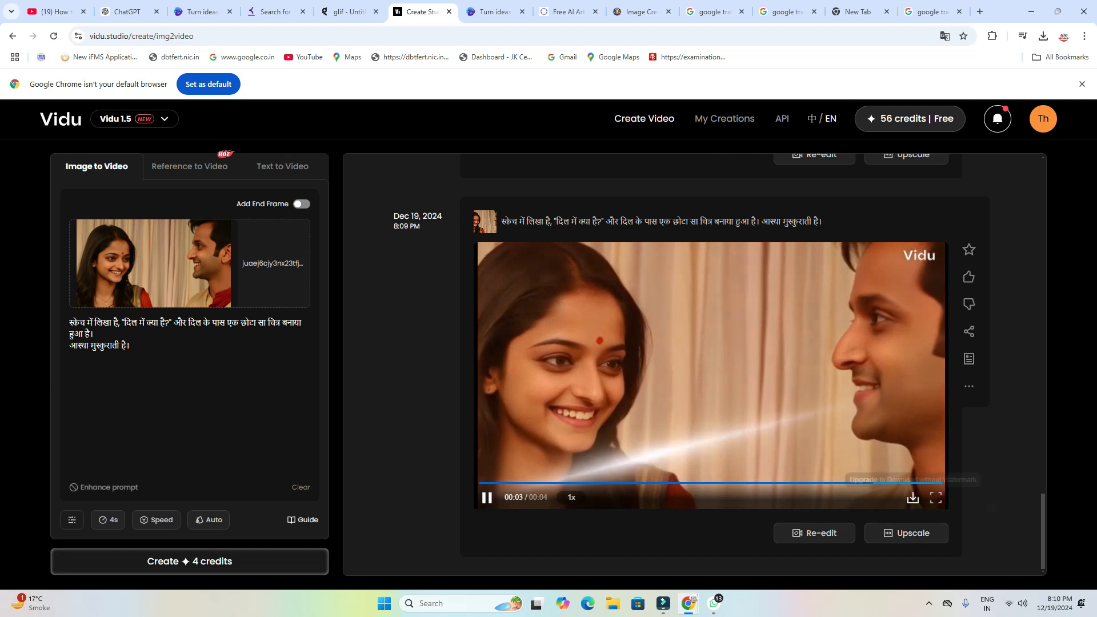
Step: Download the finished video of the smiling couple under its suggested name
{"action": "left_click", "coordinate": [913, 498]}
{"action": "key", "text": "Return"}
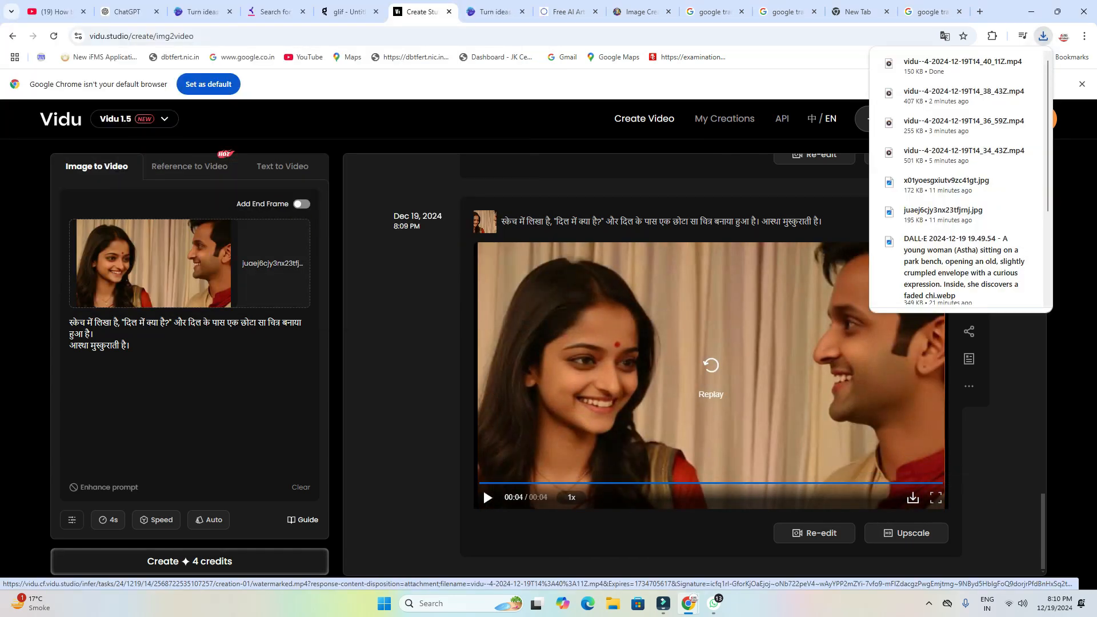
{"action": "scroll", "coordinate": [483, 488], "scroll_direction": "up", "scroll_amount": 4}
{"action": "scroll", "coordinate": [482, 488], "scroll_direction": "up", "scroll_amount": 4}
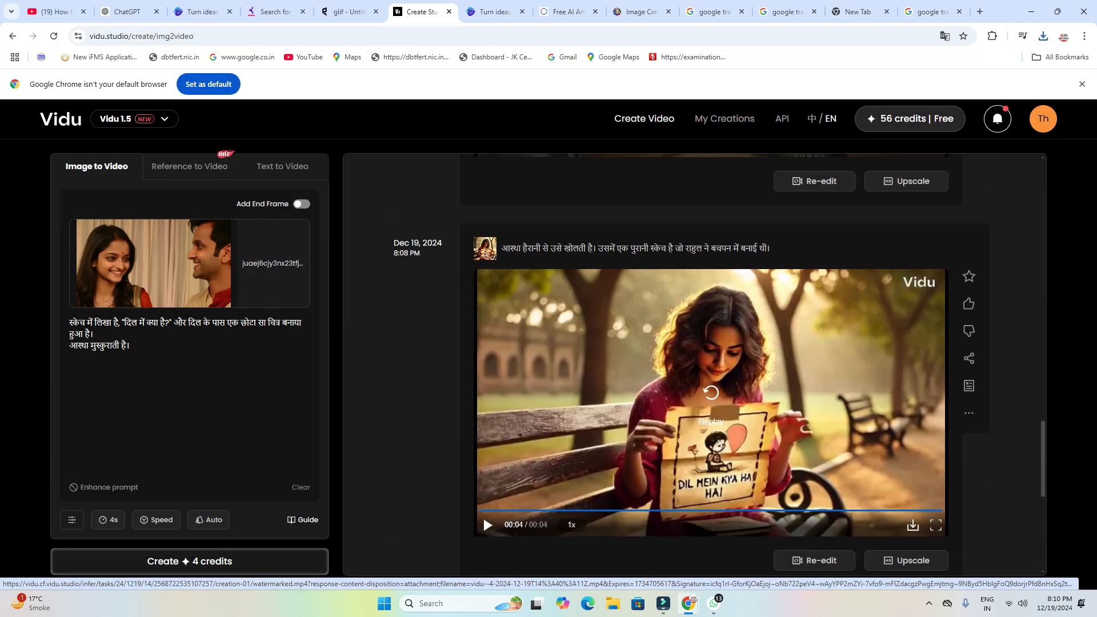
Step: Search Google for elevenlabs in the Glif browser tab and open the ElevenLabs site
{"action": "left_click", "coordinate": [127, 11]}
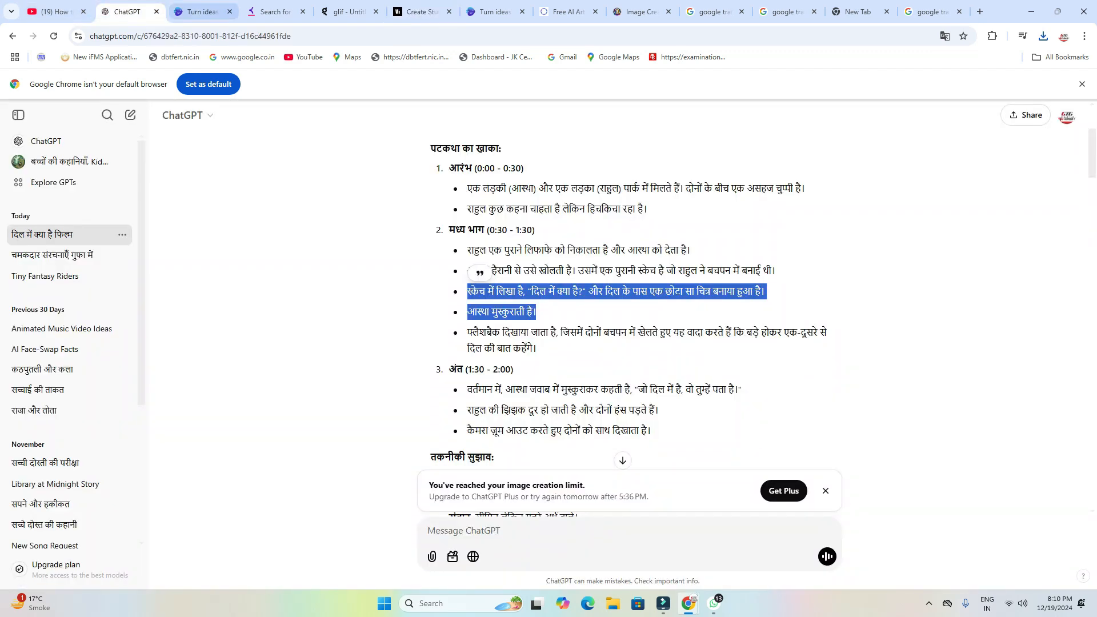
{"action": "left_click", "coordinate": [275, 12]}
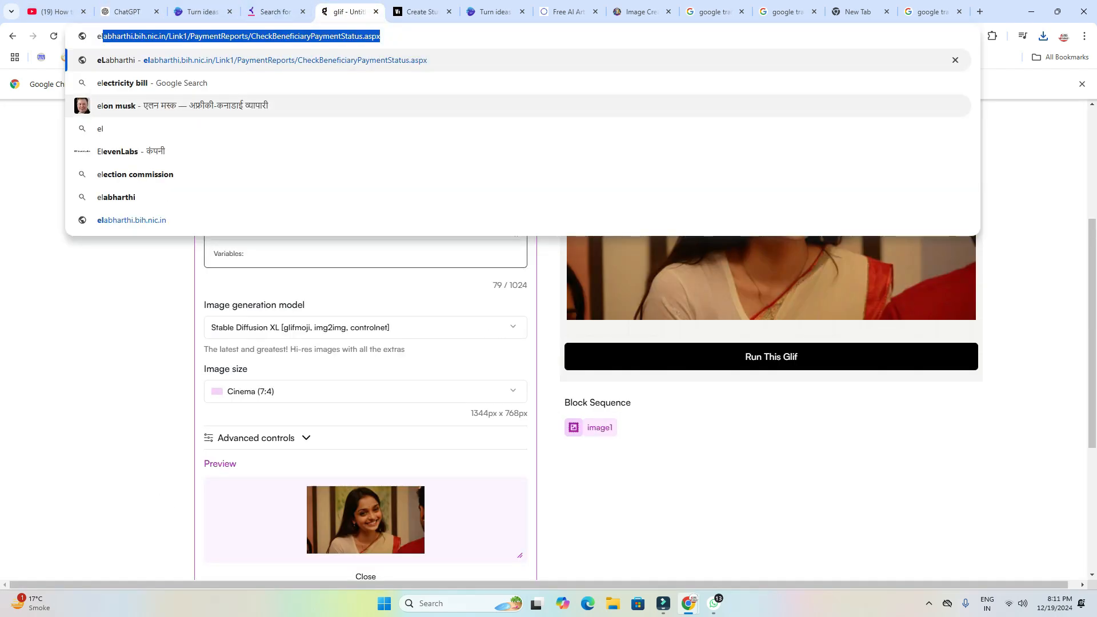
{"action": "left_click", "coordinate": [117, 151]}
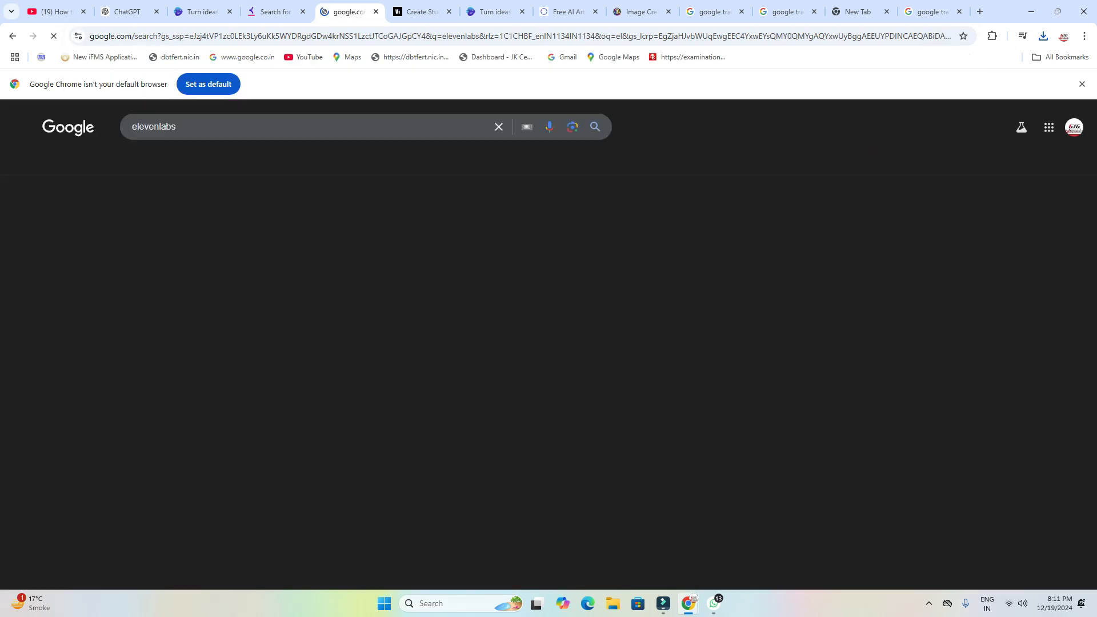
{"action": "left_click", "coordinate": [240, 241]}
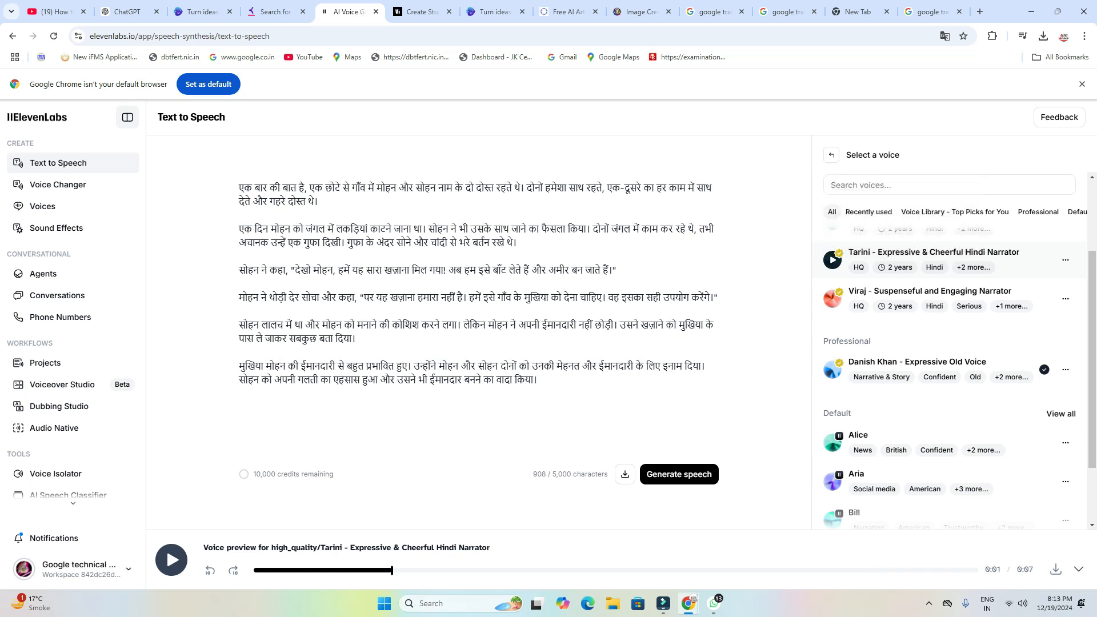
Step: Listen to the previews of the Tarini and Viraj Hindi narrator voices
{"action": "left_click", "coordinate": [833, 260]}
{"action": "left_click", "coordinate": [832, 260]}
{"action": "left_click", "coordinate": [832, 298]}
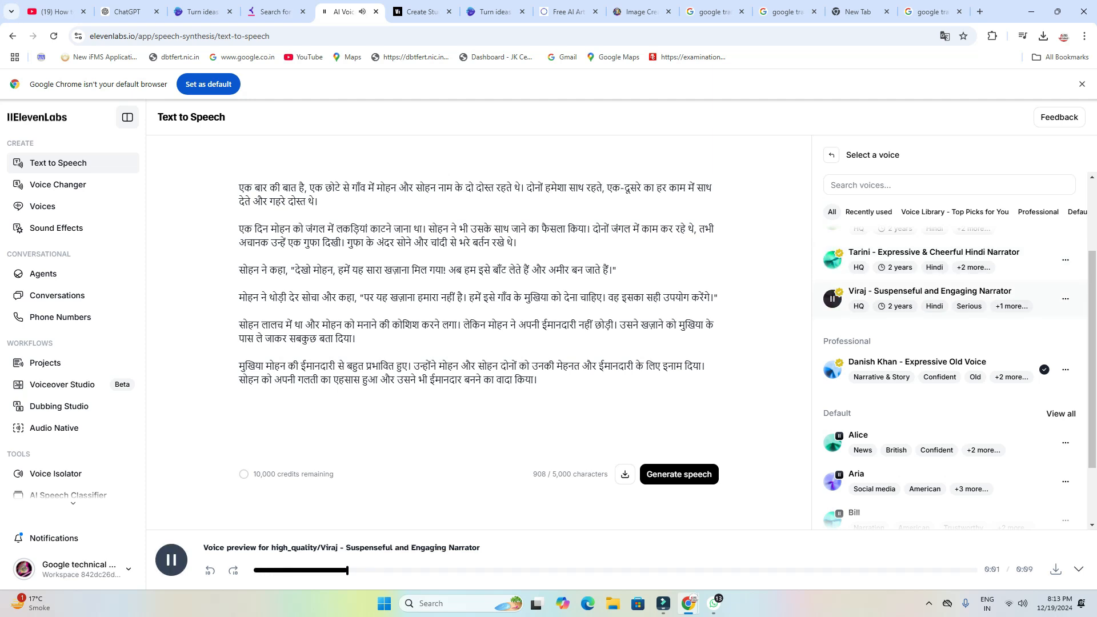
Step: Replace the existing ElevenLabs story text with the two opening-scene lines copied from the ChatGPT script
{"action": "key", "text": "ctrl+a"}
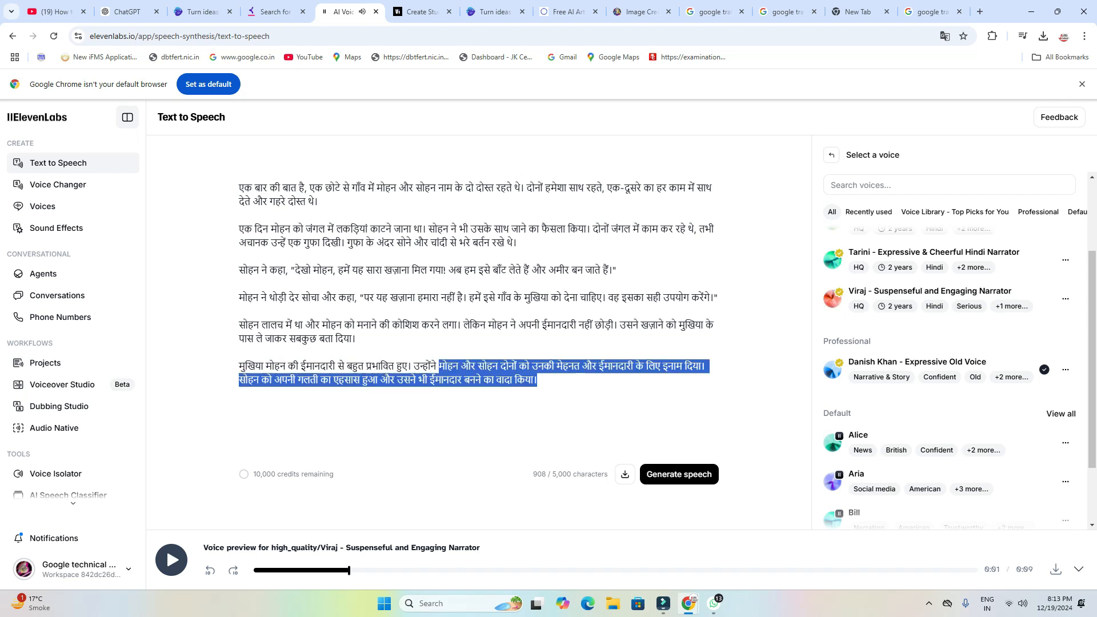
{"action": "key", "text": "BackSpace"}
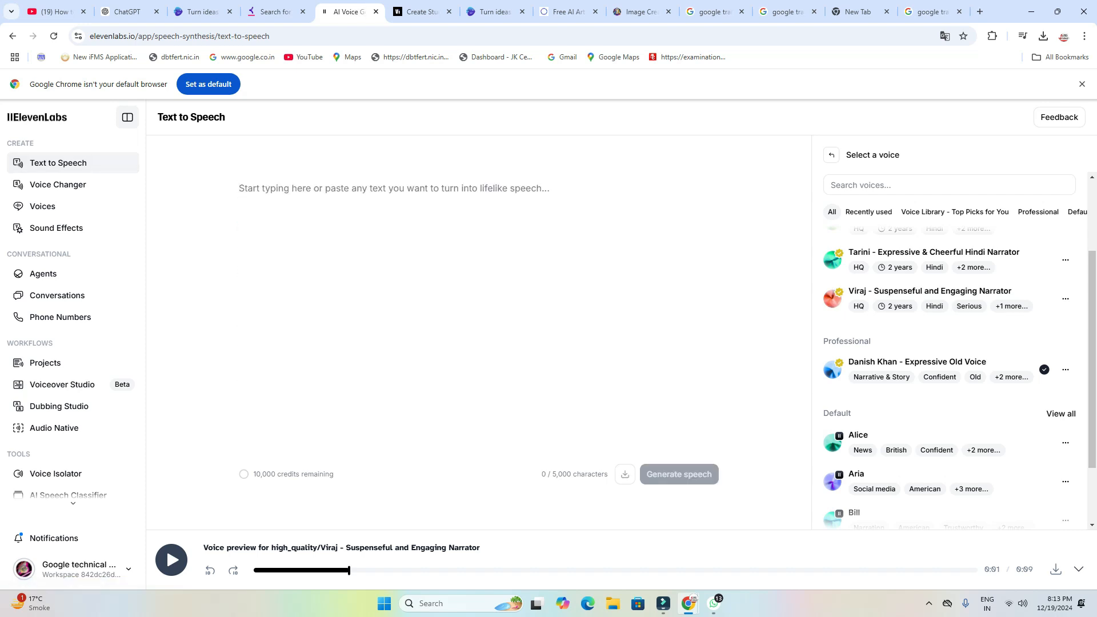
{"action": "left_click", "coordinate": [127, 12]}
{"action": "left_click_drag", "start_coordinate": [647, 209], "coordinate": [467, 188]}
{"action": "right_click", "coordinate": [436, 197]}
{"action": "left_click", "coordinate": [453, 206]}
{"action": "left_click", "coordinate": [203, 11]}
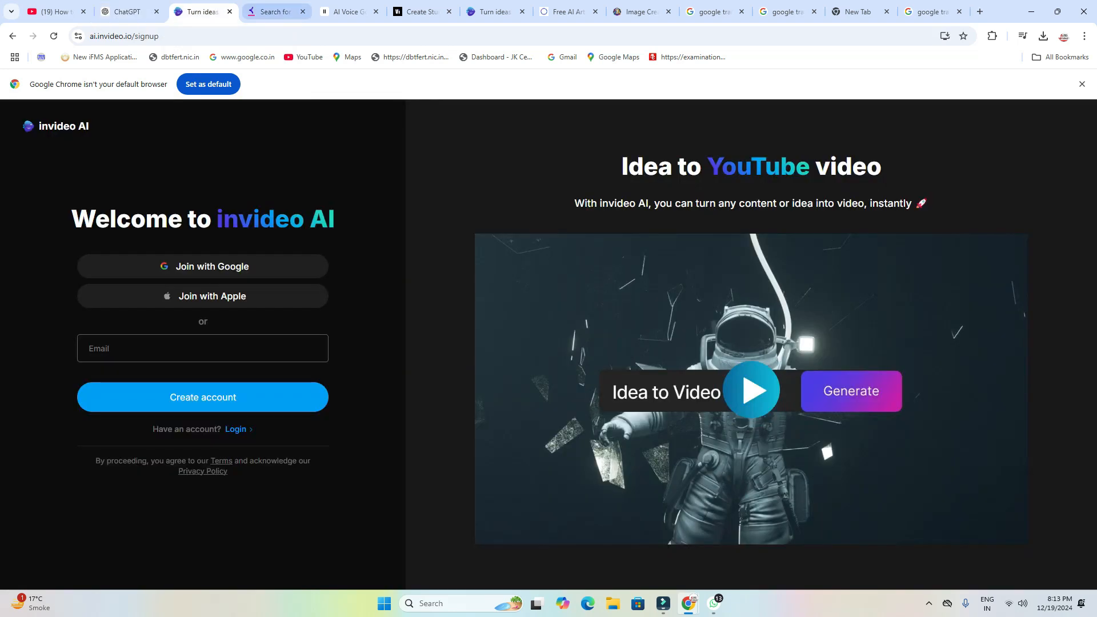
{"action": "left_click", "coordinate": [349, 11]}
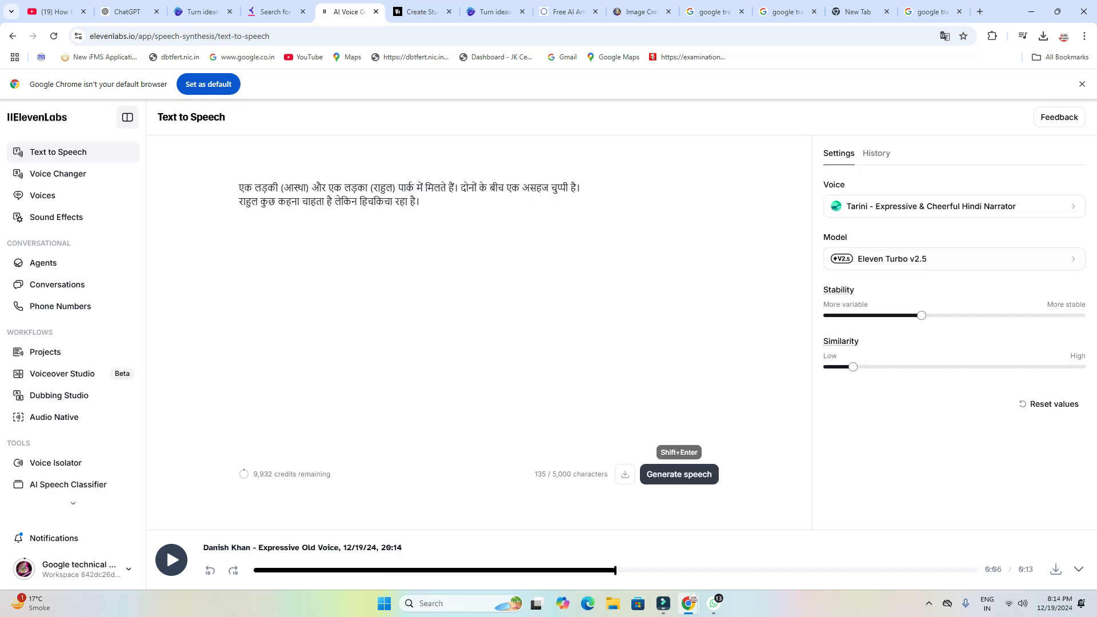
Step: Generate the speech with the Tarini - Expressive & Cheerful Hindi Narrator voice and download the audio under its suggested name
{"action": "left_click", "coordinate": [679, 474]}
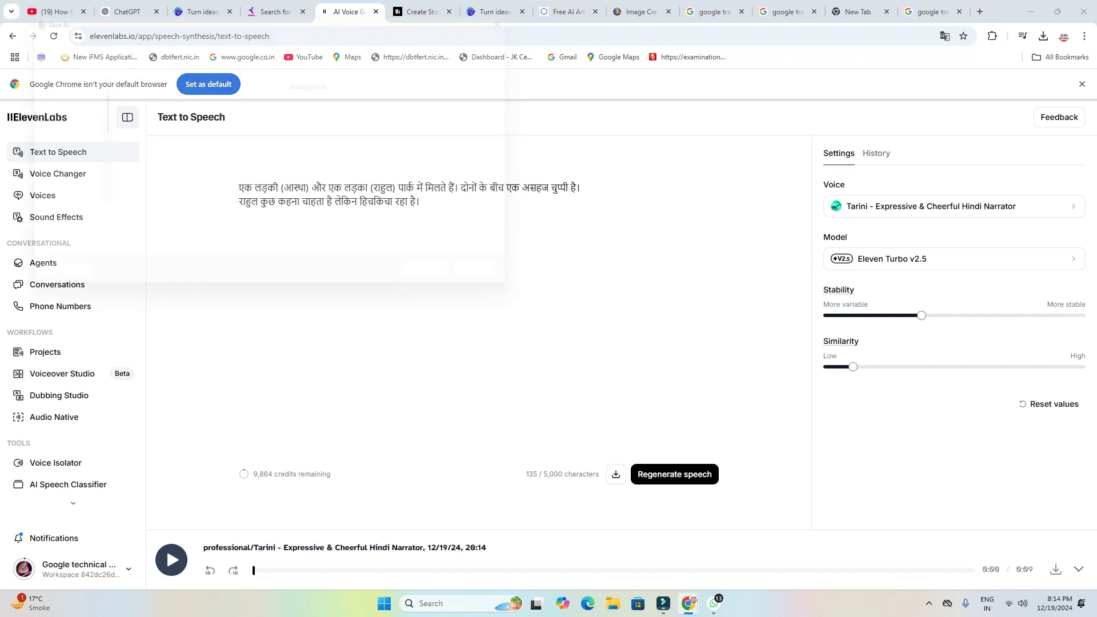
{"action": "key", "text": "Return"}
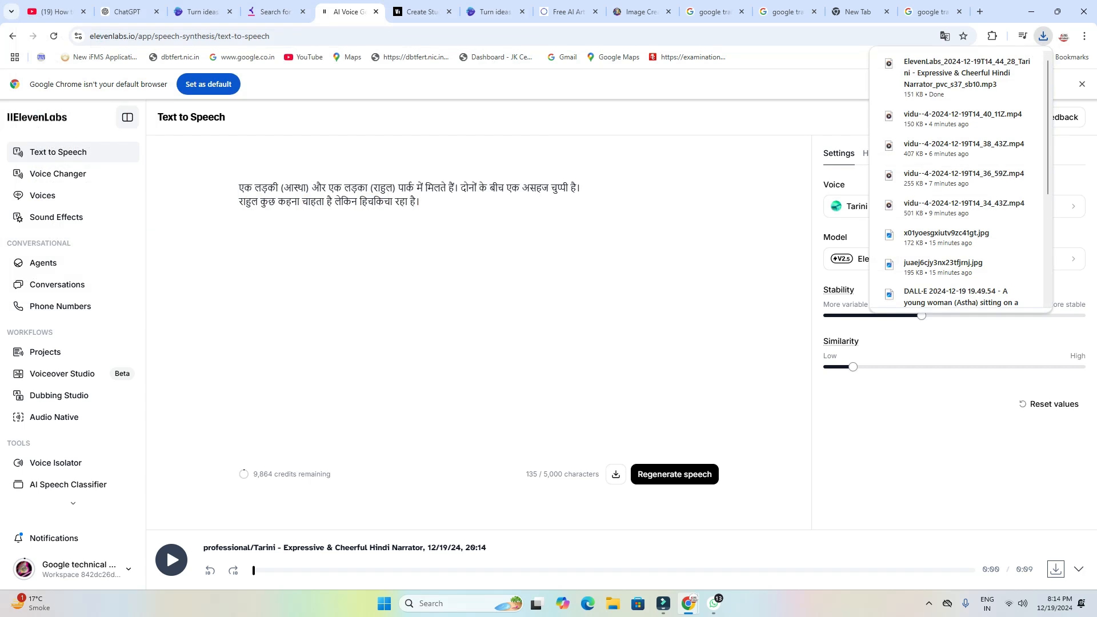
Step: Switch to ChatGPT and copy the first middle-scene line, about the boy giving the old envelope to the girl
{"action": "left_click", "coordinate": [127, 12]}
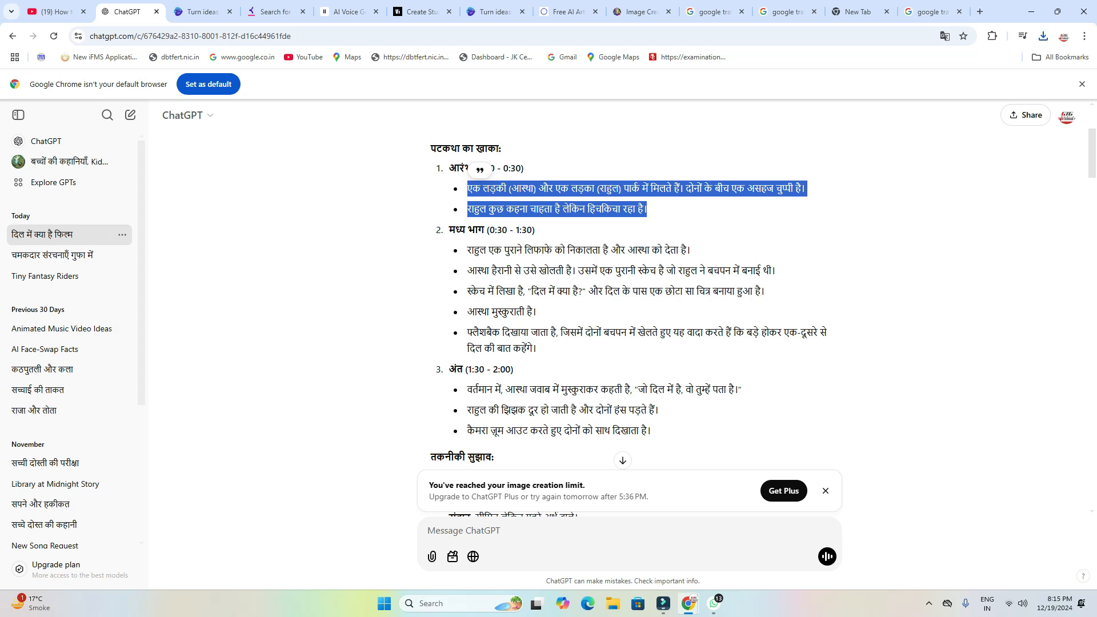
{"action": "left_click_drag", "start_coordinate": [691, 249], "coordinate": [467, 251]}
{"action": "right_click", "coordinate": [503, 250]}
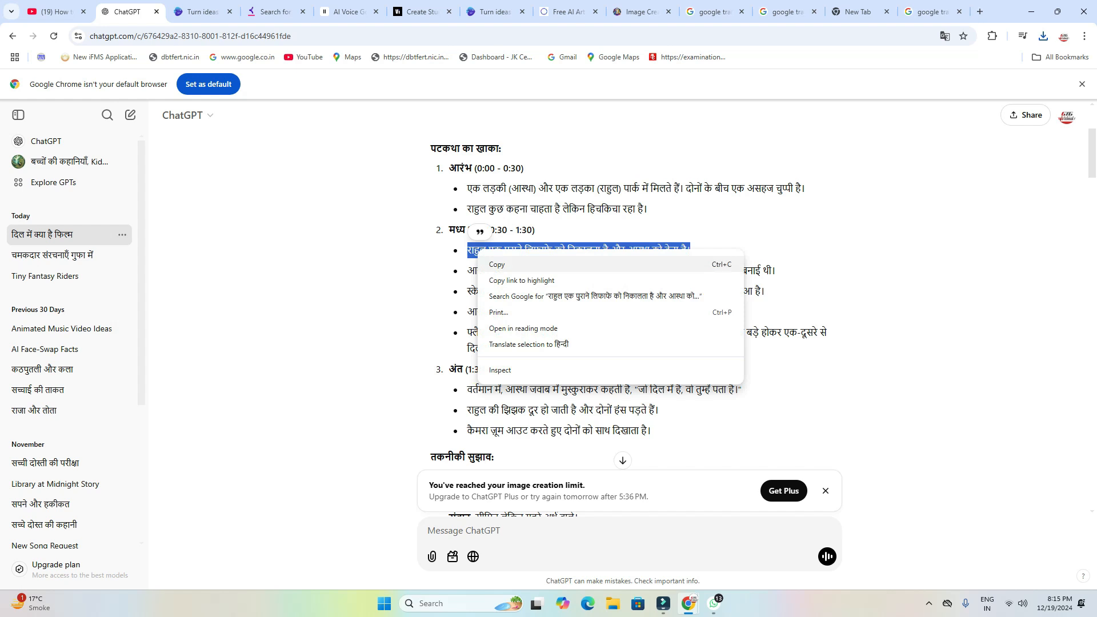
{"action": "left_click", "coordinate": [523, 261]}
Step: Switch to ElevenLabs and replace the existing speech text with the copied middle-scene line about the old envelope
{"action": "left_click", "coordinate": [204, 12]}
{"action": "left_click", "coordinate": [349, 12]}
{"action": "left_click_drag", "start_coordinate": [421, 202], "coordinate": [239, 188]}
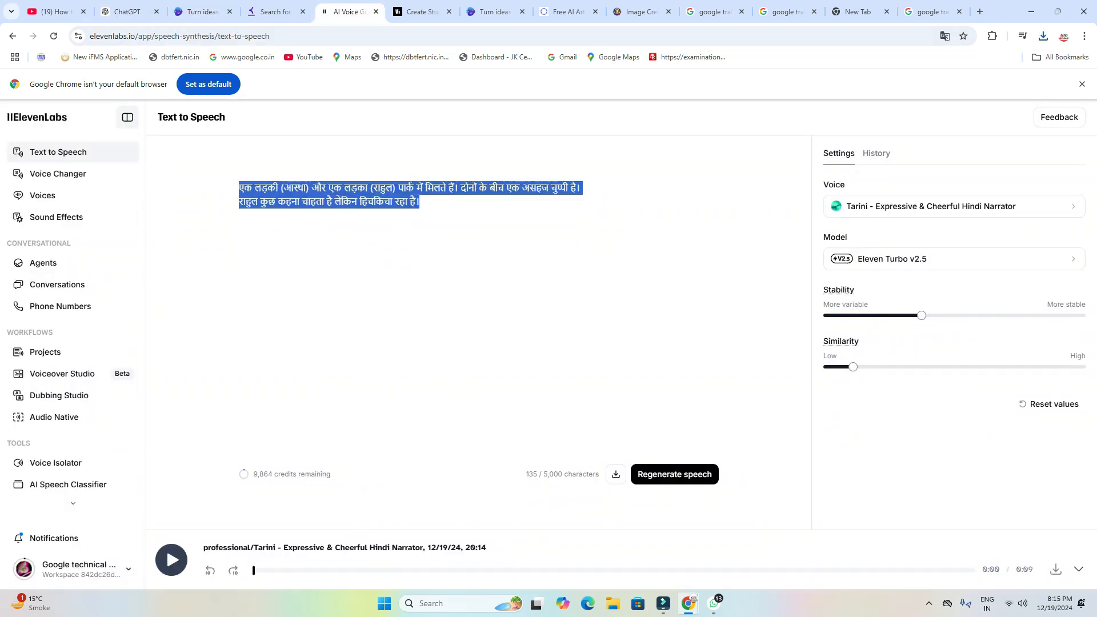
{"action": "key", "text": "ctrl+v"}
Step: Generate the envelope line with the Tarini - Expressive & Cheerful Hindi Narrator voice and download the audio under its suggested name
{"action": "left_click", "coordinate": [679, 474]}
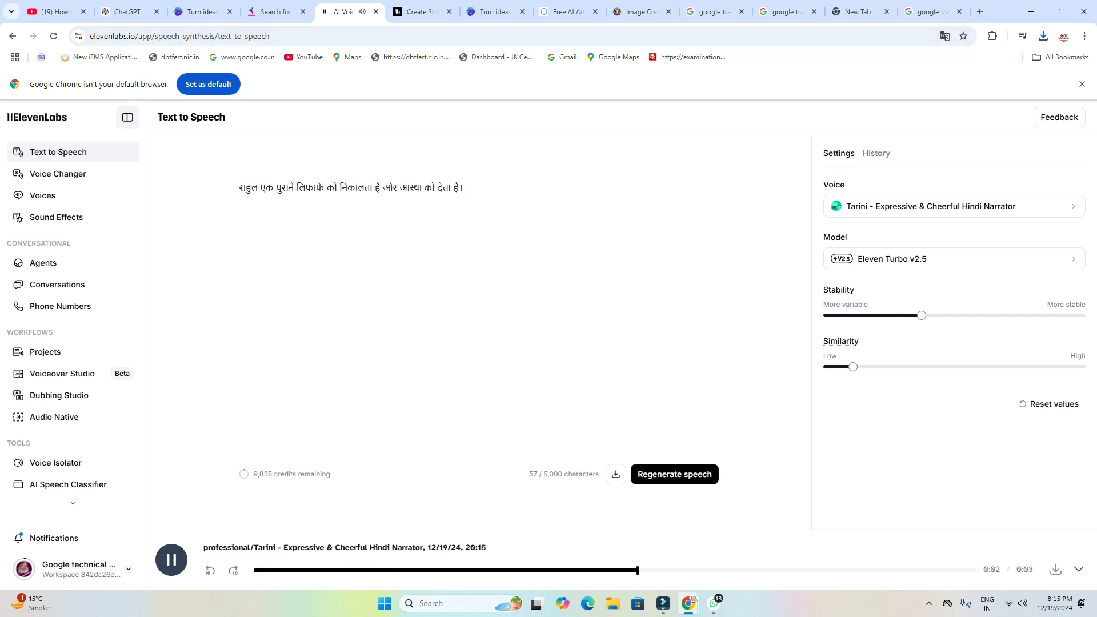
{"action": "left_click", "coordinate": [1056, 569]}
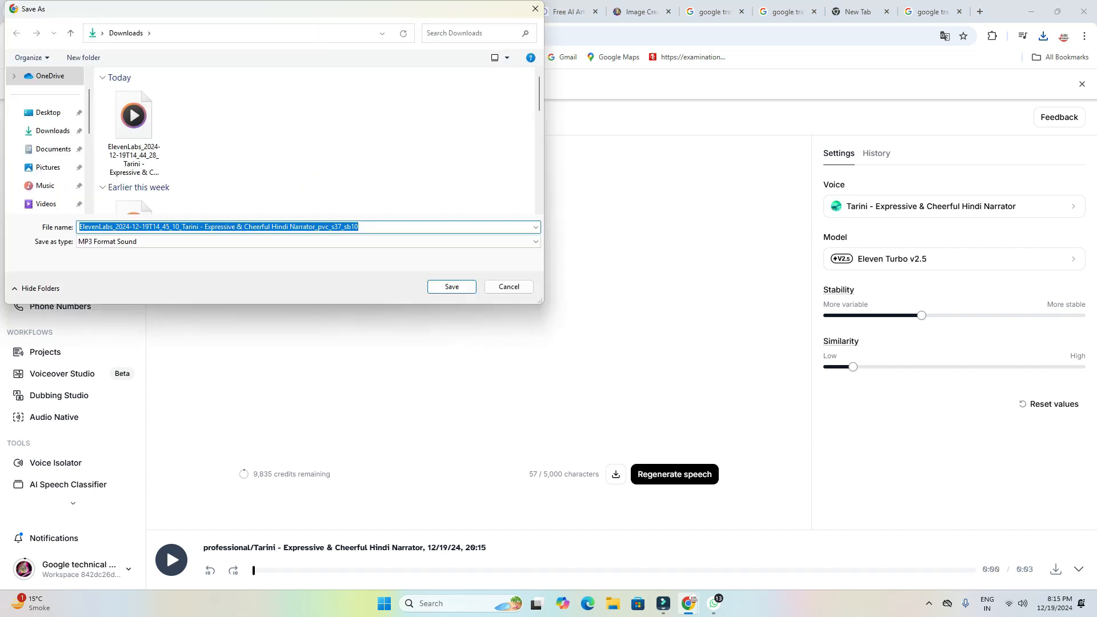
{"action": "left_click", "coordinate": [451, 287]}
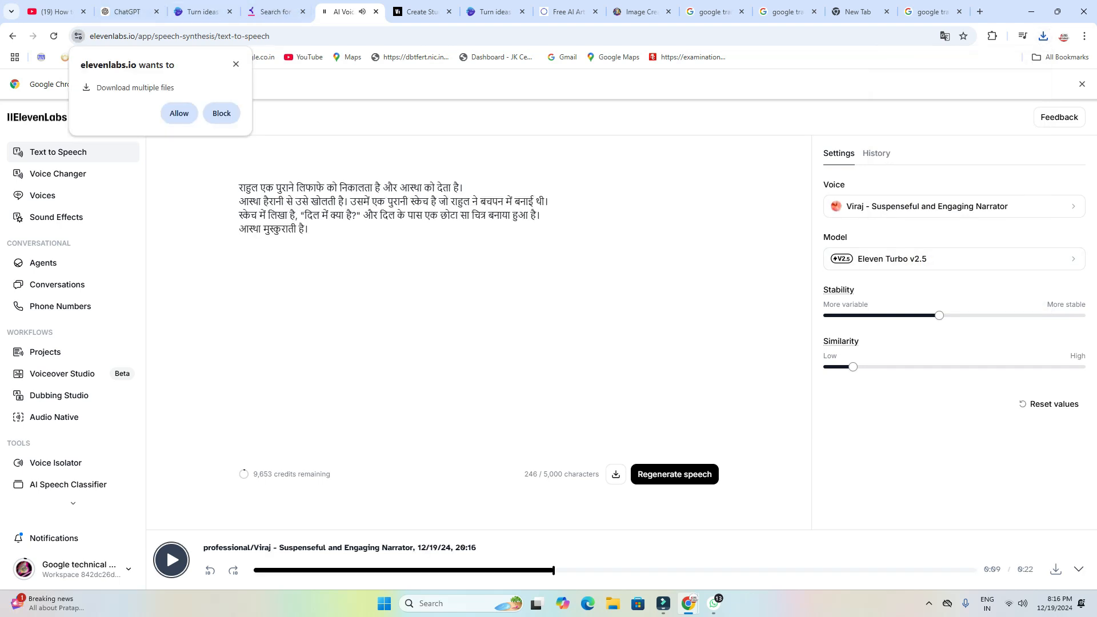
Step: Allow elevenlabs.io to download multiple files and save the Viraj - Suspenseful and Engaging Narrator audio under its suggested name
{"action": "left_click", "coordinate": [308, 229]}
{"action": "left_click", "coordinate": [179, 114]}
{"action": "key", "text": "Return"}
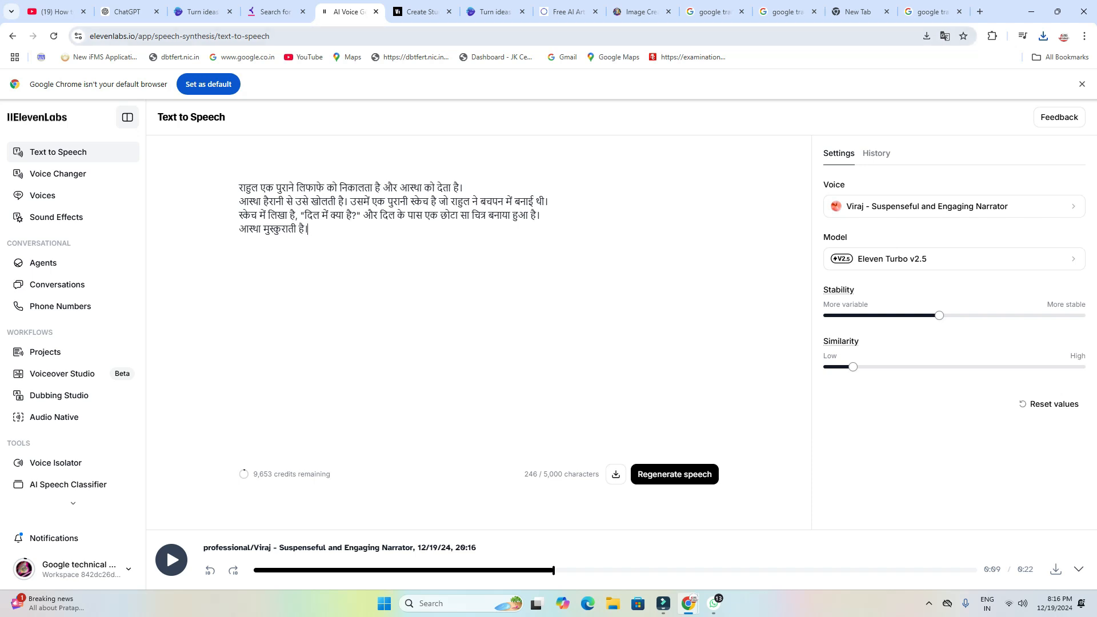
Step: Switch to Wondershare Filmora and import the five ElevenLabs narration files and four Vidu clips from File Explorer into the project media
{"action": "left_click", "coordinate": [663, 603]}
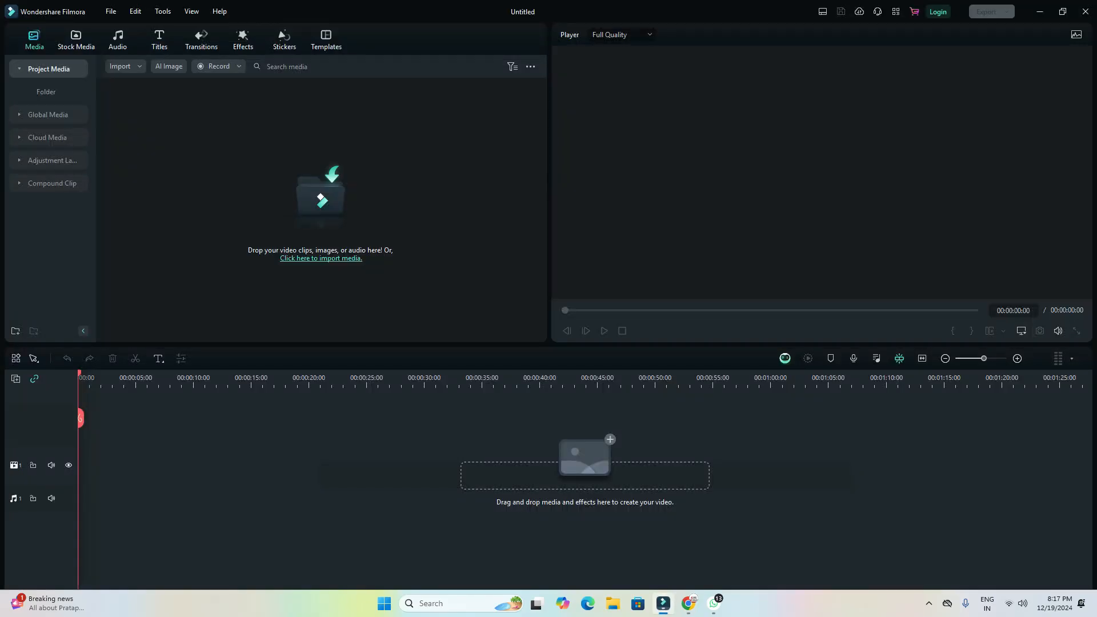
{"action": "left_click", "coordinate": [613, 603]}
{"action": "left_click_drag", "start_coordinate": [464, 247], "coordinate": [212, 121]}
{"action": "left_click_drag", "start_coordinate": [349, 223], "coordinate": [423, 218]}
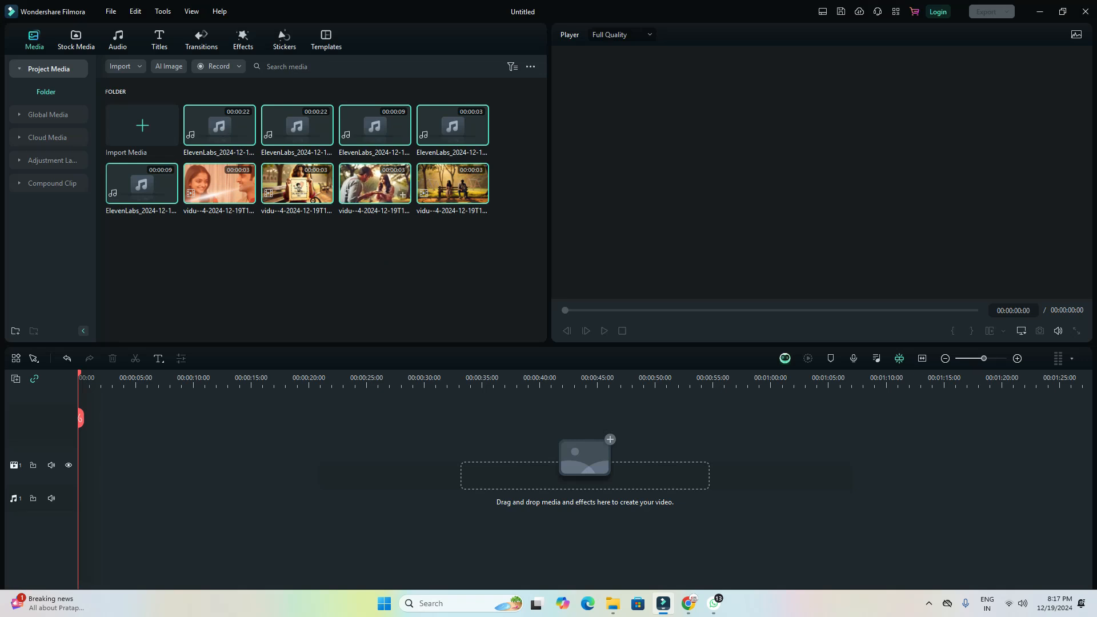
Step: Place the park bench clip at the start of the timeline and match the project settings to the media, 682 x 384 at 23.97fps
{"action": "left_click_drag", "start_coordinate": [445, 189], "coordinate": [95, 426]}
{"action": "left_click_drag", "start_coordinate": [453, 183], "coordinate": [100, 425]}
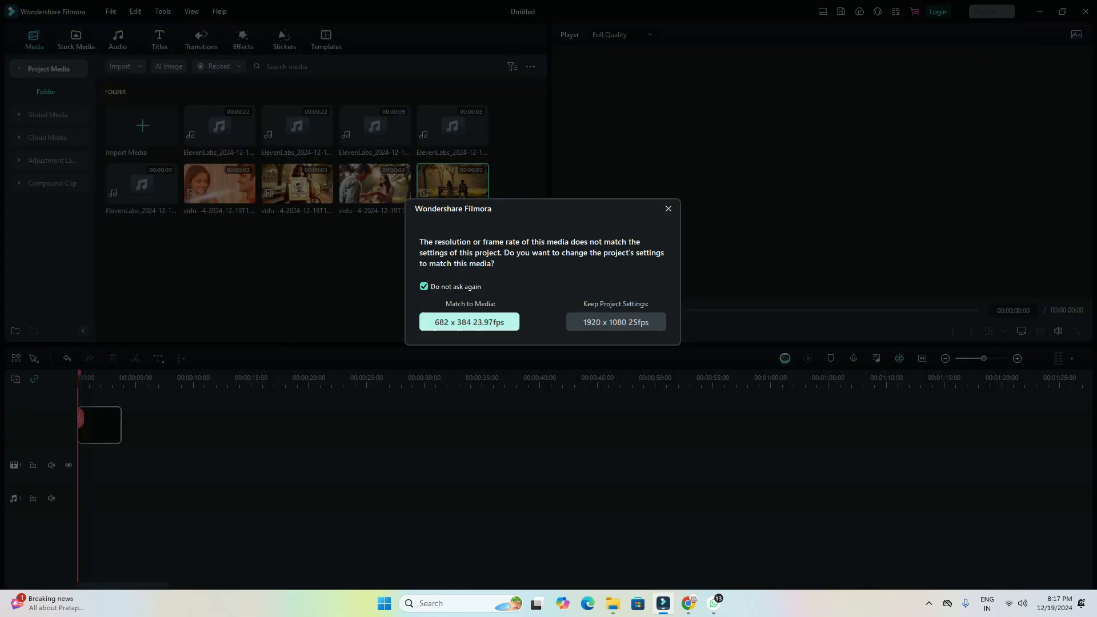
{"action": "left_click", "coordinate": [470, 322]}
Step: Append the envelope scene, sketch and smiling couple clips in that order behind the park bench clip
{"action": "left_click_drag", "start_coordinate": [374, 182], "coordinate": [142, 448]}
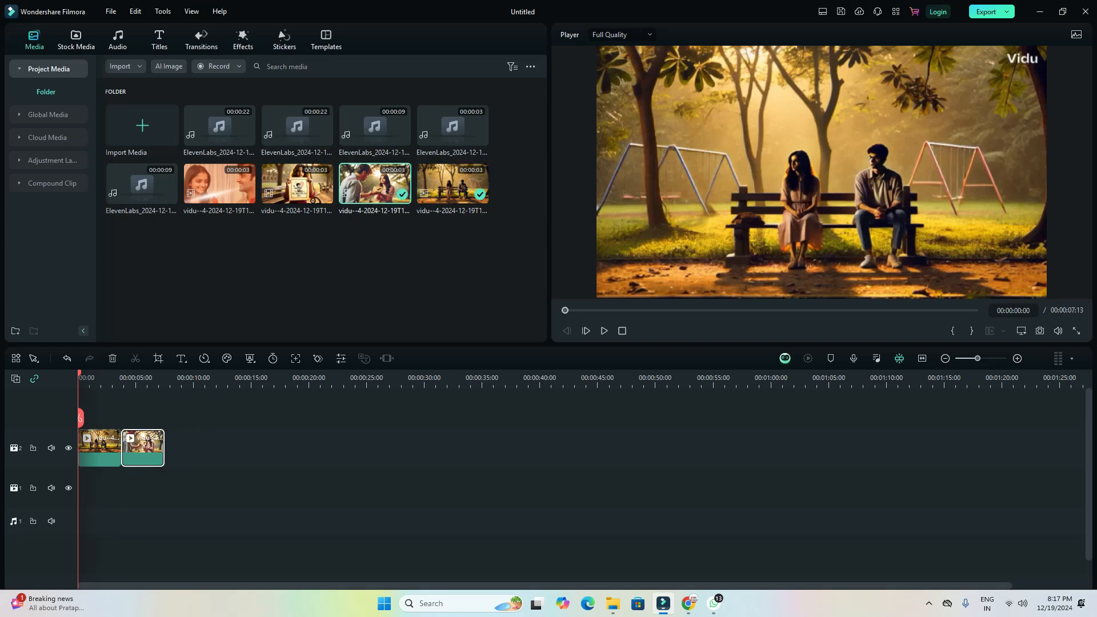
{"action": "left_click", "coordinate": [297, 183]}
{"action": "left_click_drag", "start_coordinate": [297, 183], "coordinate": [186, 448]}
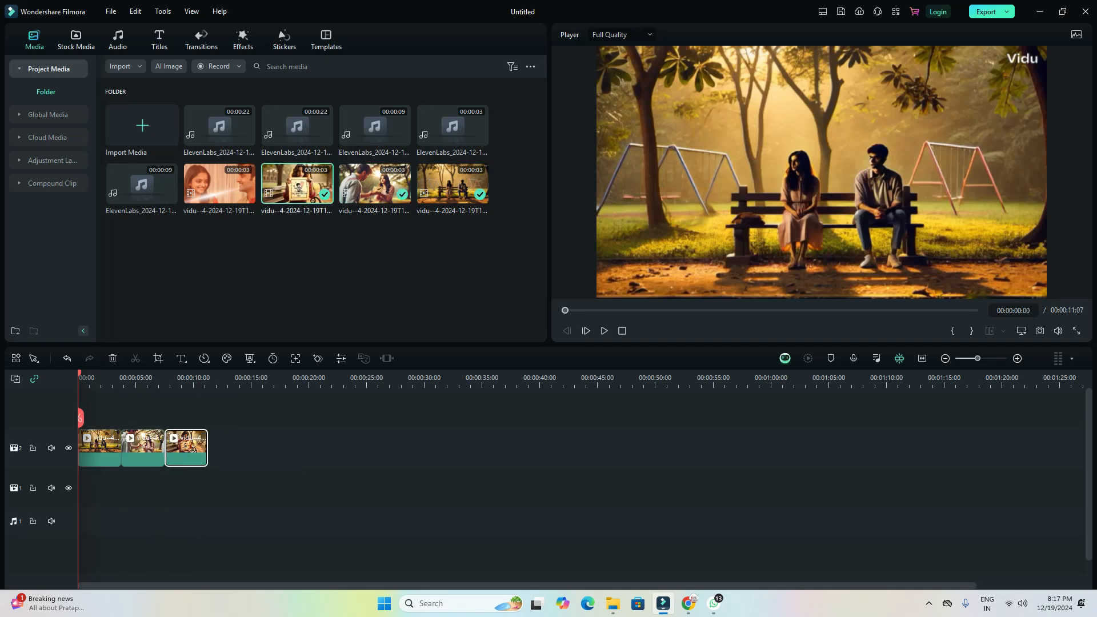
{"action": "left_click_drag", "start_coordinate": [219, 183], "coordinate": [229, 448]}
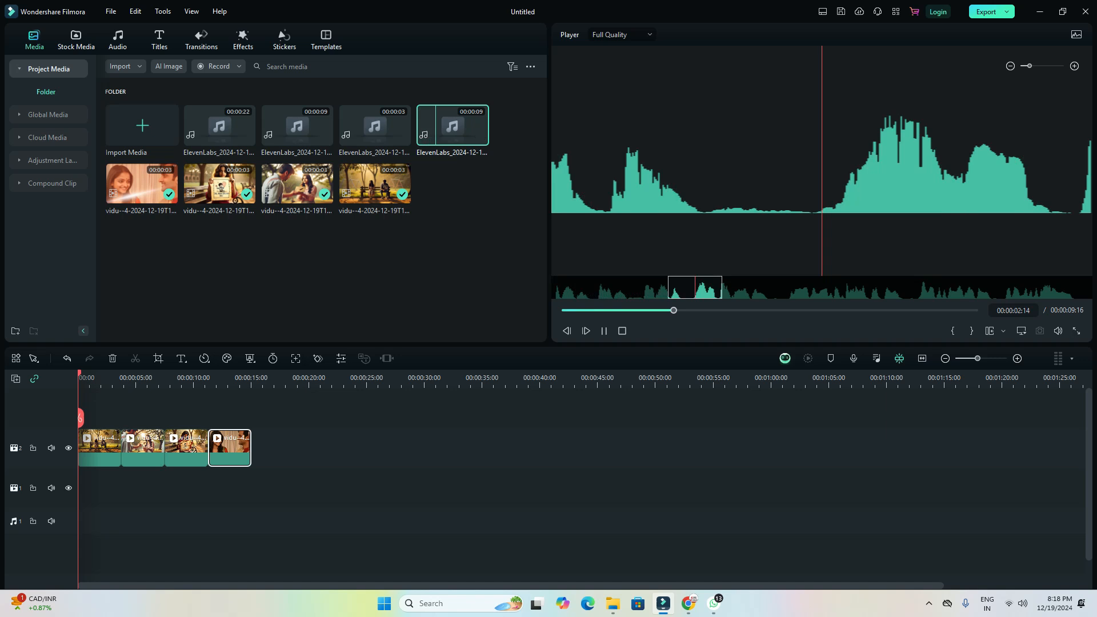
Step: Place the 9-second Tarini narration at the start of the audio track and move the last three clips behind its end on video track 1
{"action": "left_click_drag", "start_coordinate": [452, 126], "coordinate": [134, 521]}
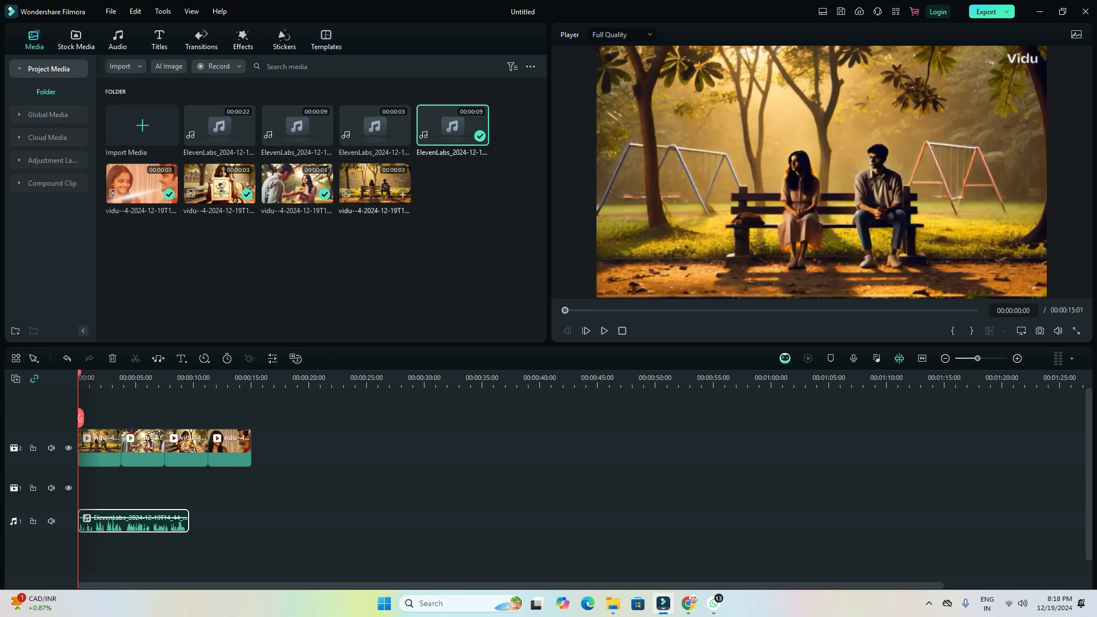
{"action": "left_click_drag", "start_coordinate": [125, 418], "coordinate": [241, 466]}
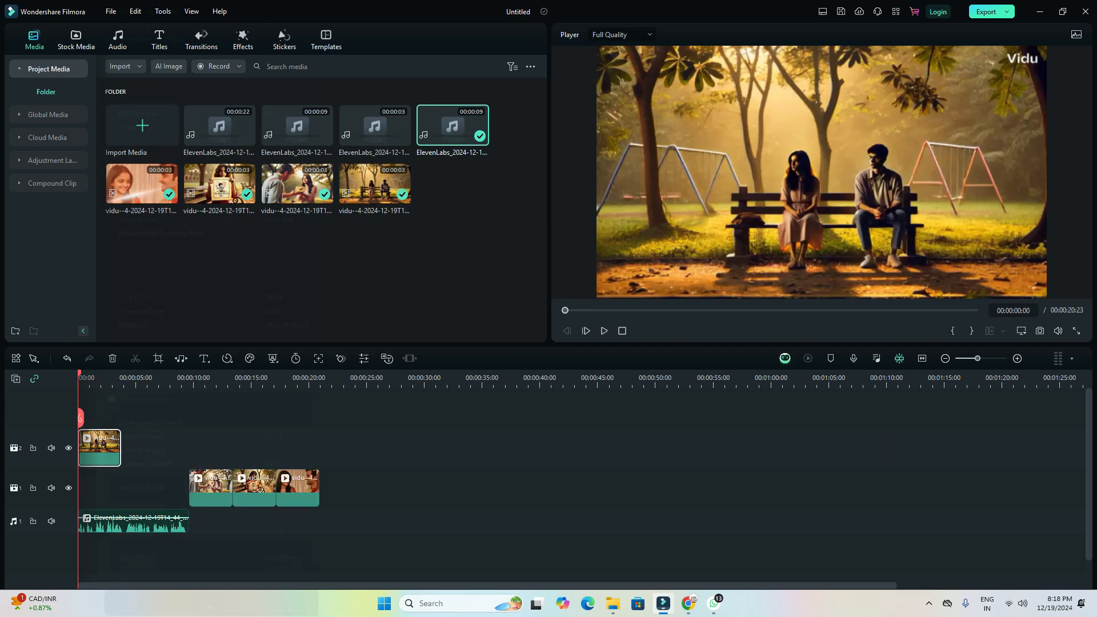
Step: Copy the park bench clip and paste it twice directly behind the original
{"action": "right_click", "coordinate": [104, 449]}
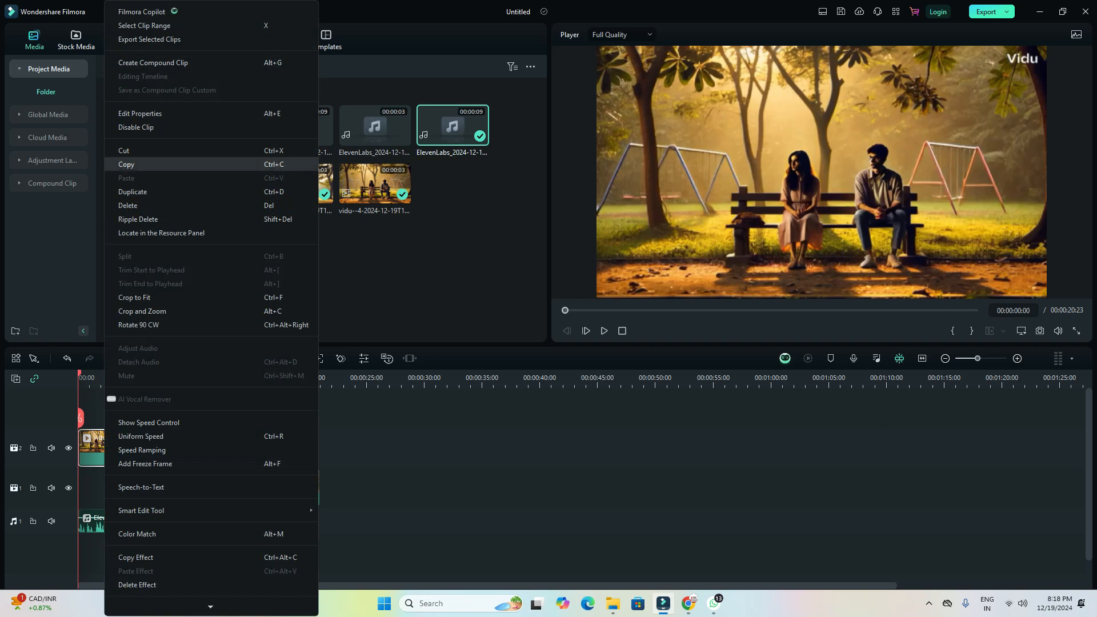
{"action": "left_click", "coordinate": [135, 164]}
{"action": "key", "text": "ctrl+v"}
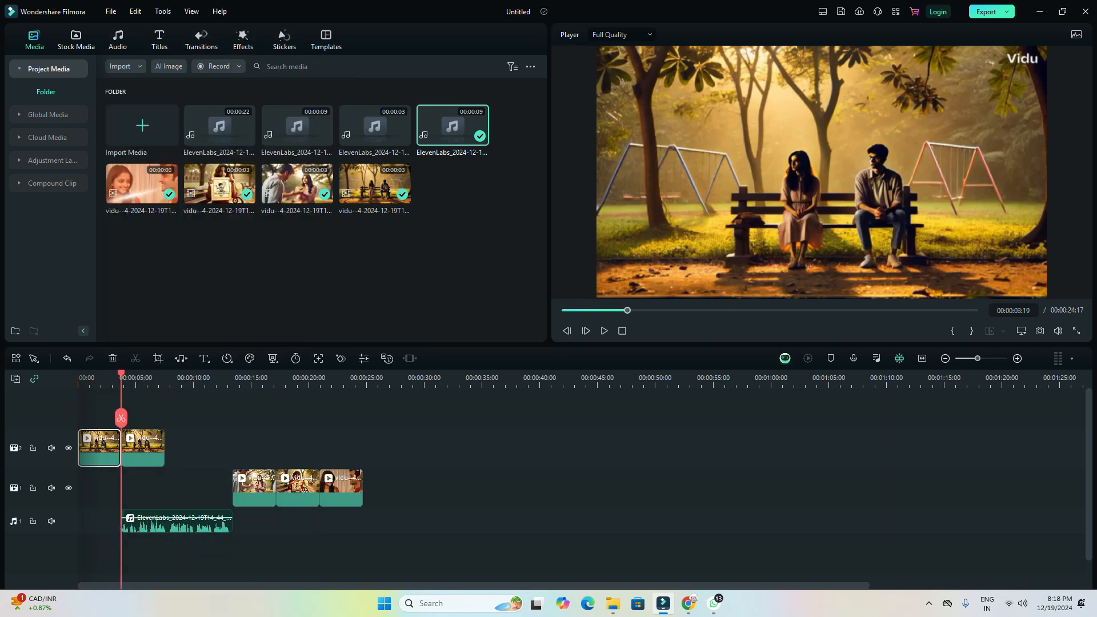
{"action": "key", "text": "ctrl+v"}
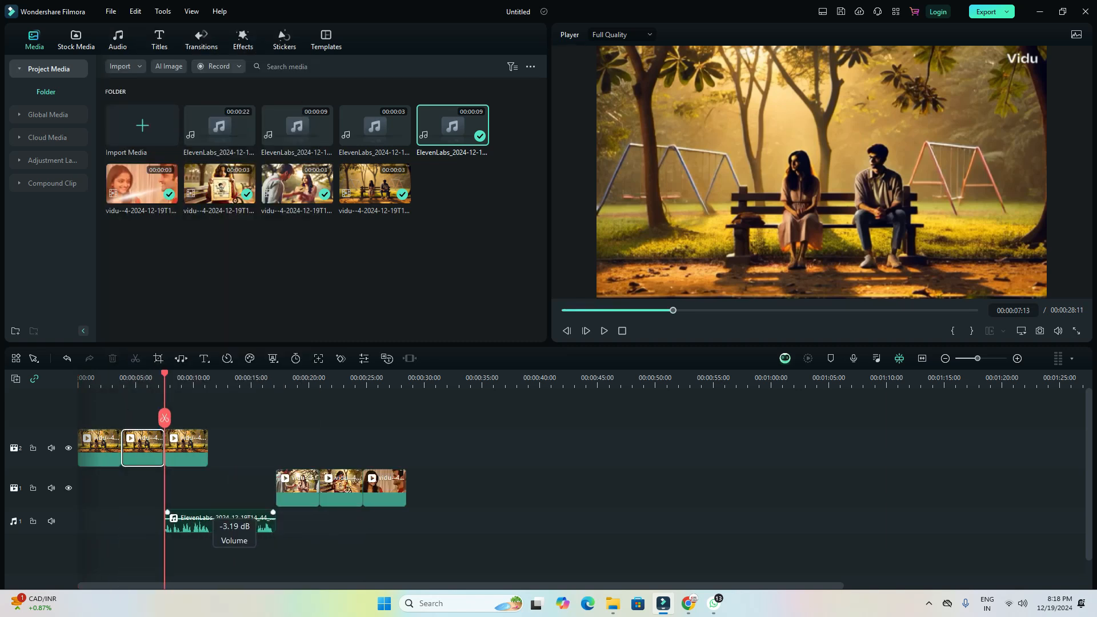
Step: Move the Tarini narration back to the start of the timeline and play the sequence
{"action": "left_click", "coordinate": [209, 521]}
{"action": "left_click_drag", "start_coordinate": [209, 521], "coordinate": [121, 521]}
{"action": "key", "text": "space"}
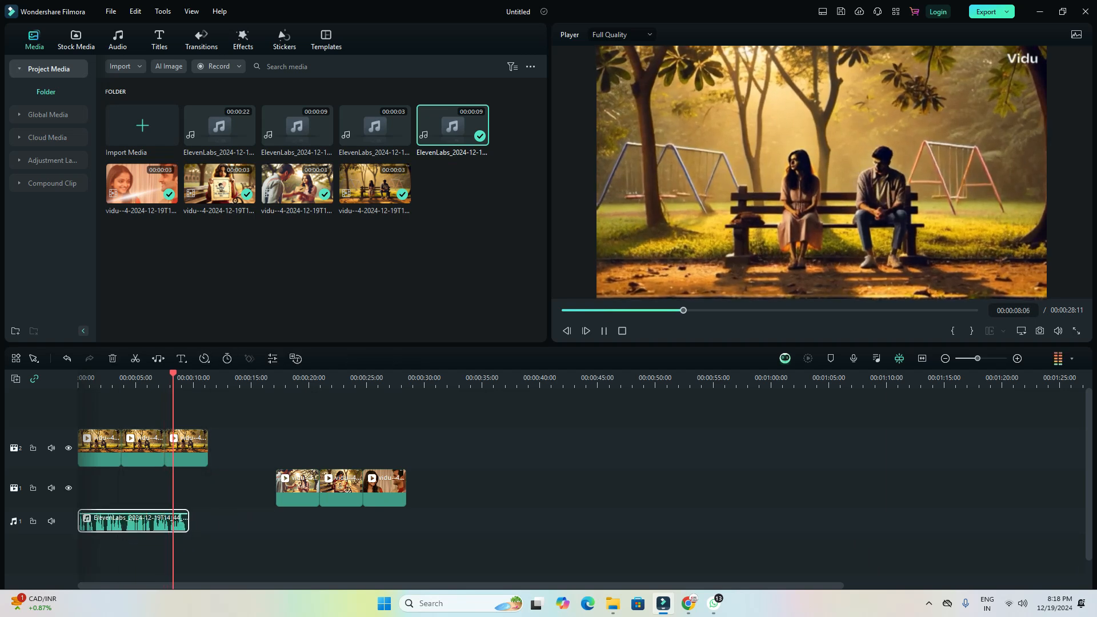
Step: Split the third park bench clip at the end of the narration and delete the leftover piece
{"action": "key", "text": "ctrl+b"}
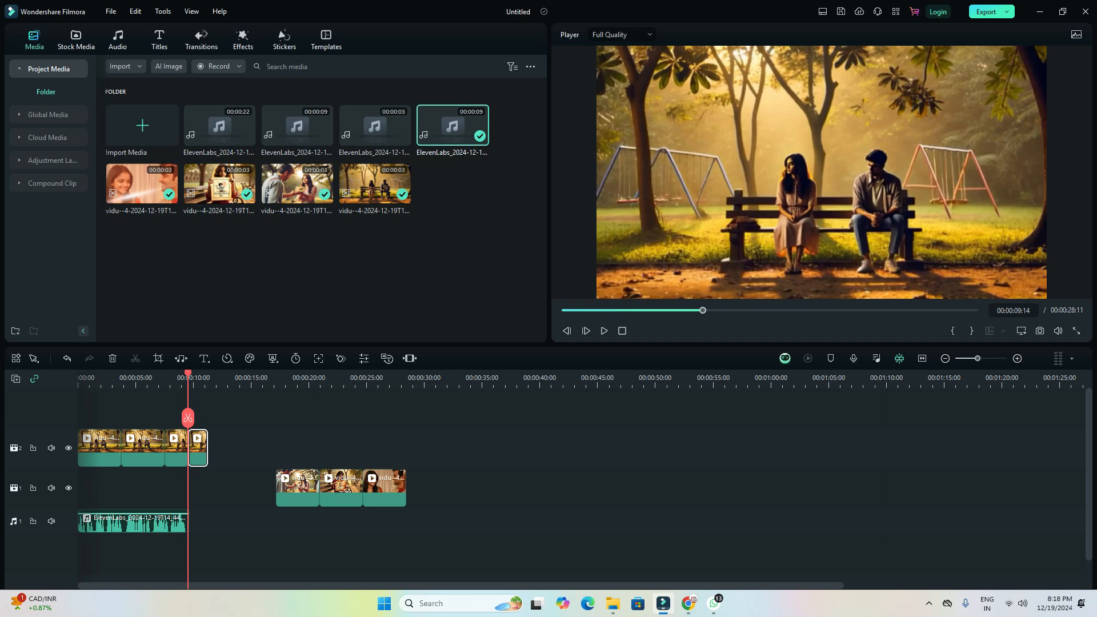
{"action": "scroll", "coordinate": [223, 445], "scroll_direction": "up", "scroll_amount": 4}
{"action": "left_click_drag", "start_coordinate": [219, 418], "coordinate": [226, 495]}
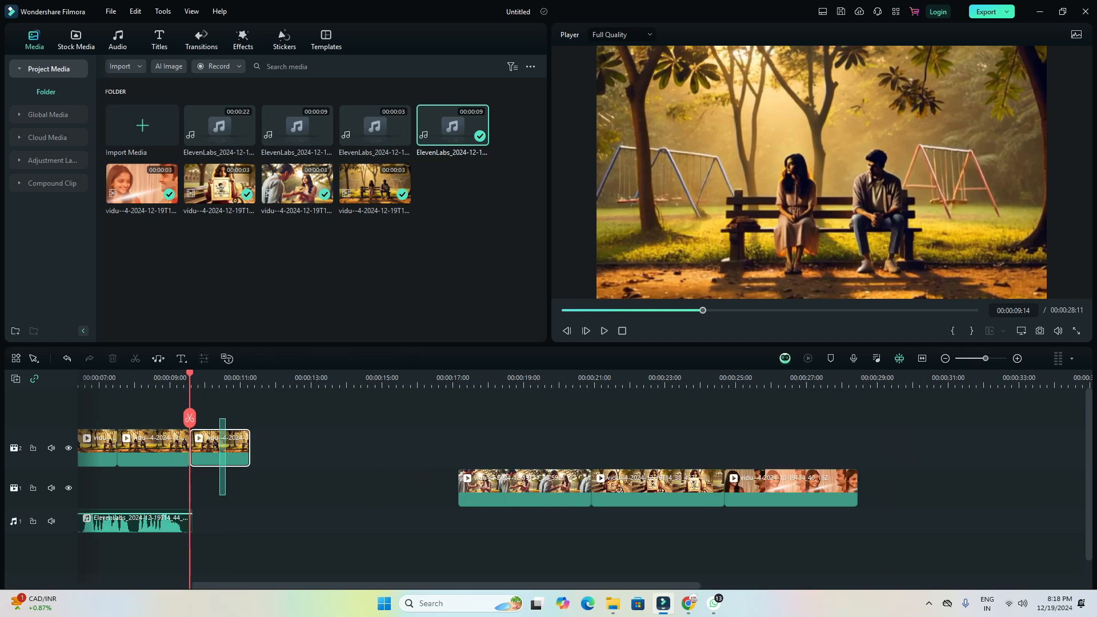
{"action": "key", "text": "Delete"}
Step: Move the envelope scene clip directly behind the park bench clips and place the 22-second Viraj narration right after the Tarini audio
{"action": "left_click_drag", "start_coordinate": [430, 487], "coordinate": [223, 444]}
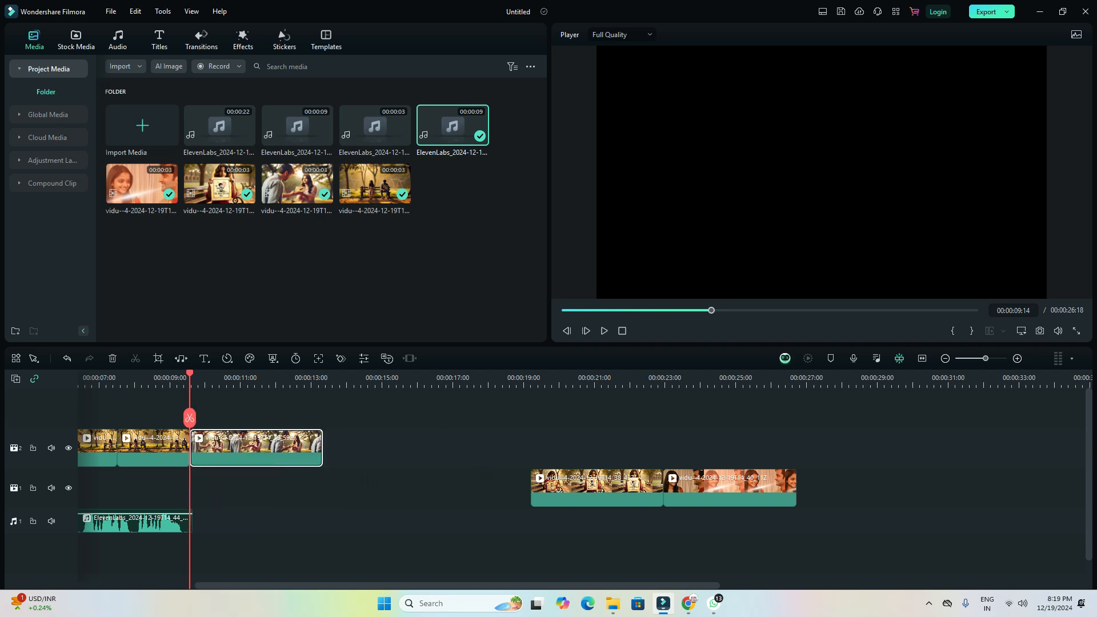
{"action": "left_click", "coordinate": [214, 446]}
{"action": "double_click", "coordinate": [219, 127]}
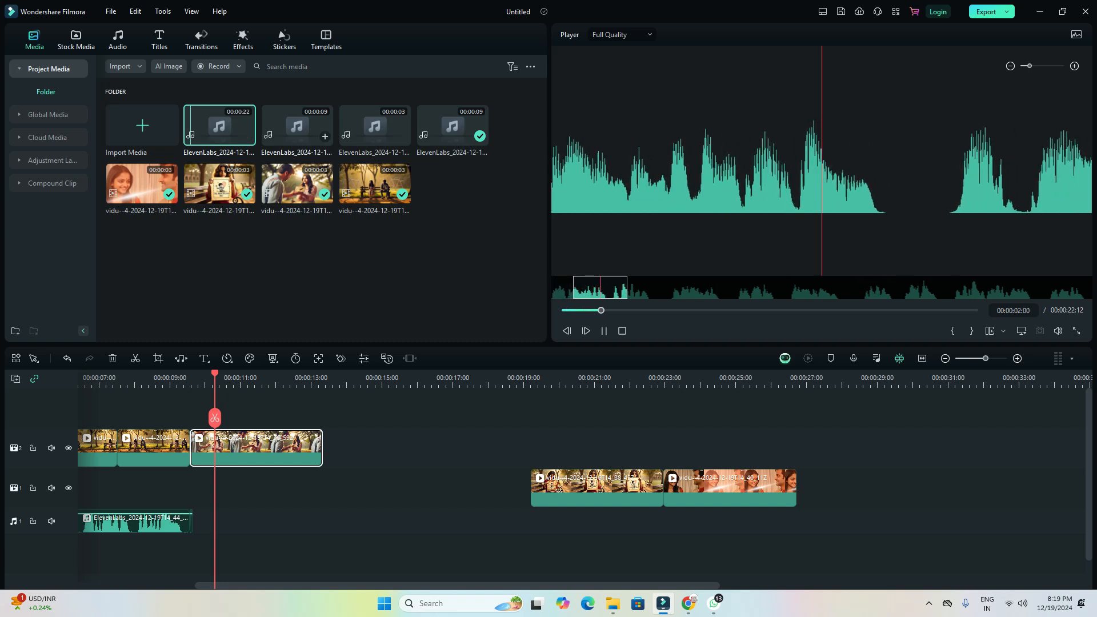
{"action": "left_click_drag", "start_coordinate": [219, 127], "coordinate": [195, 522]}
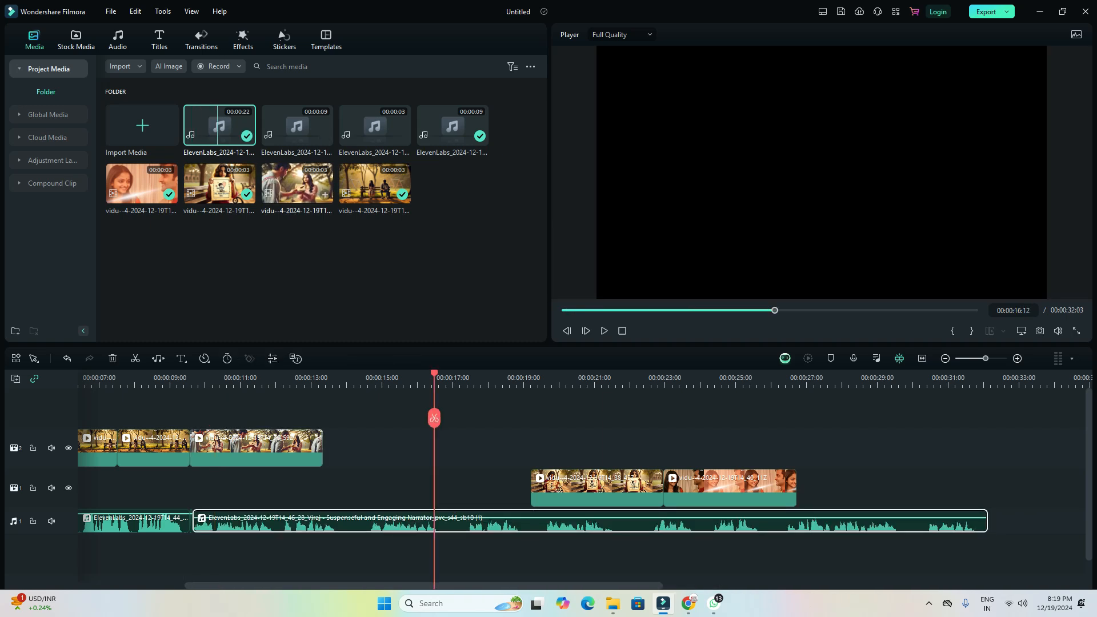
Step: Add the sketch clip behind the envelope scene clip and play the opening seconds of the assembled film
{"action": "left_click_drag", "start_coordinate": [219, 184], "coordinate": [326, 448]}
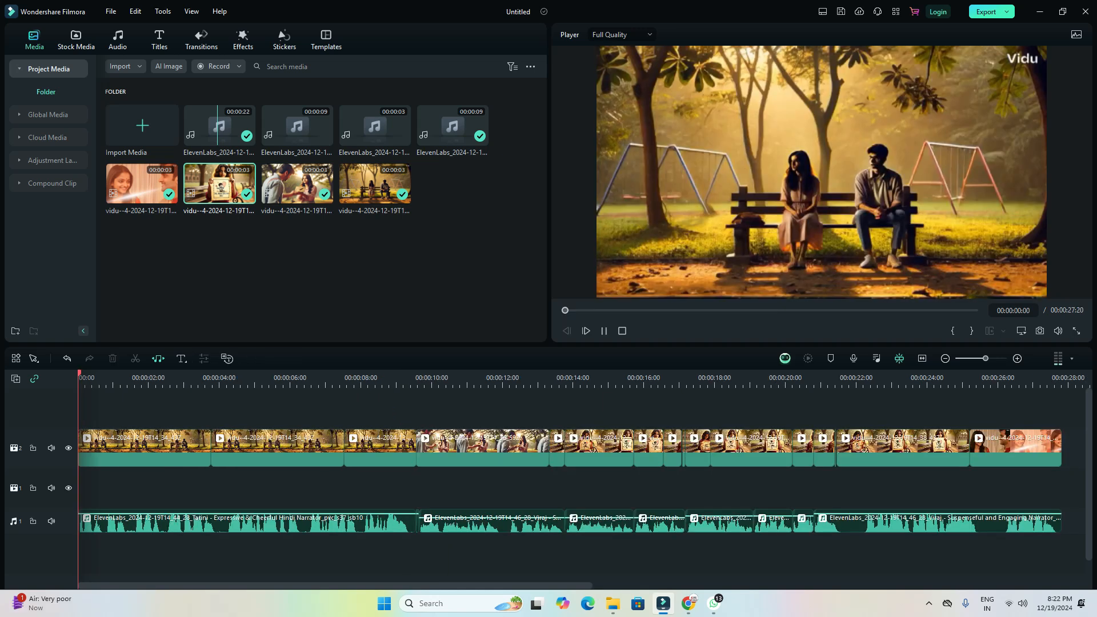
{"action": "key", "text": "space"}
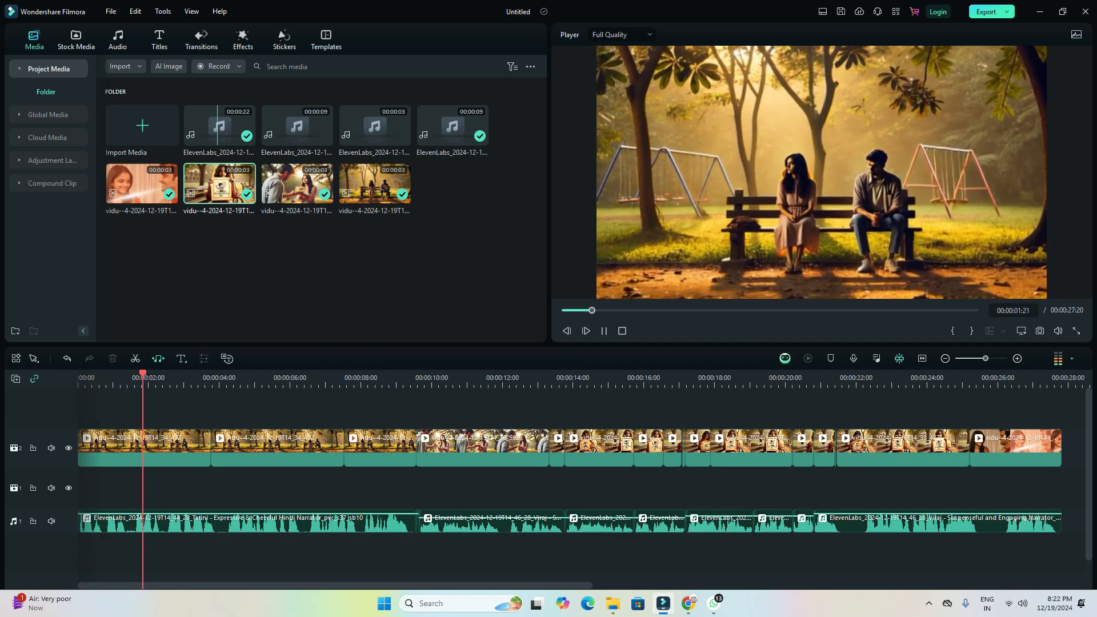
{"action": "key", "text": "space"}
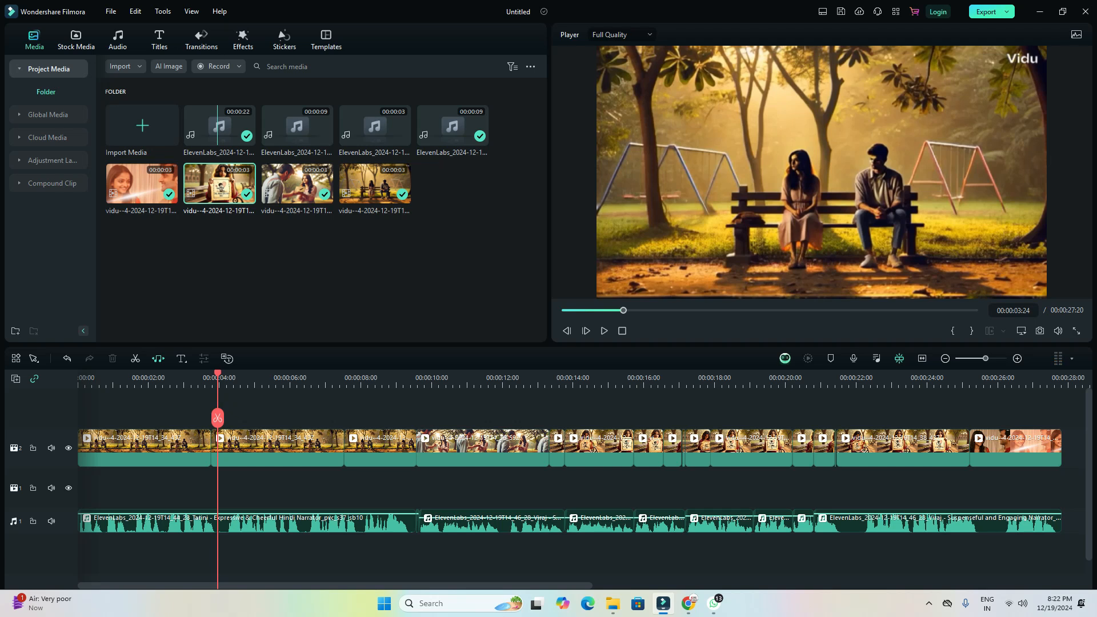